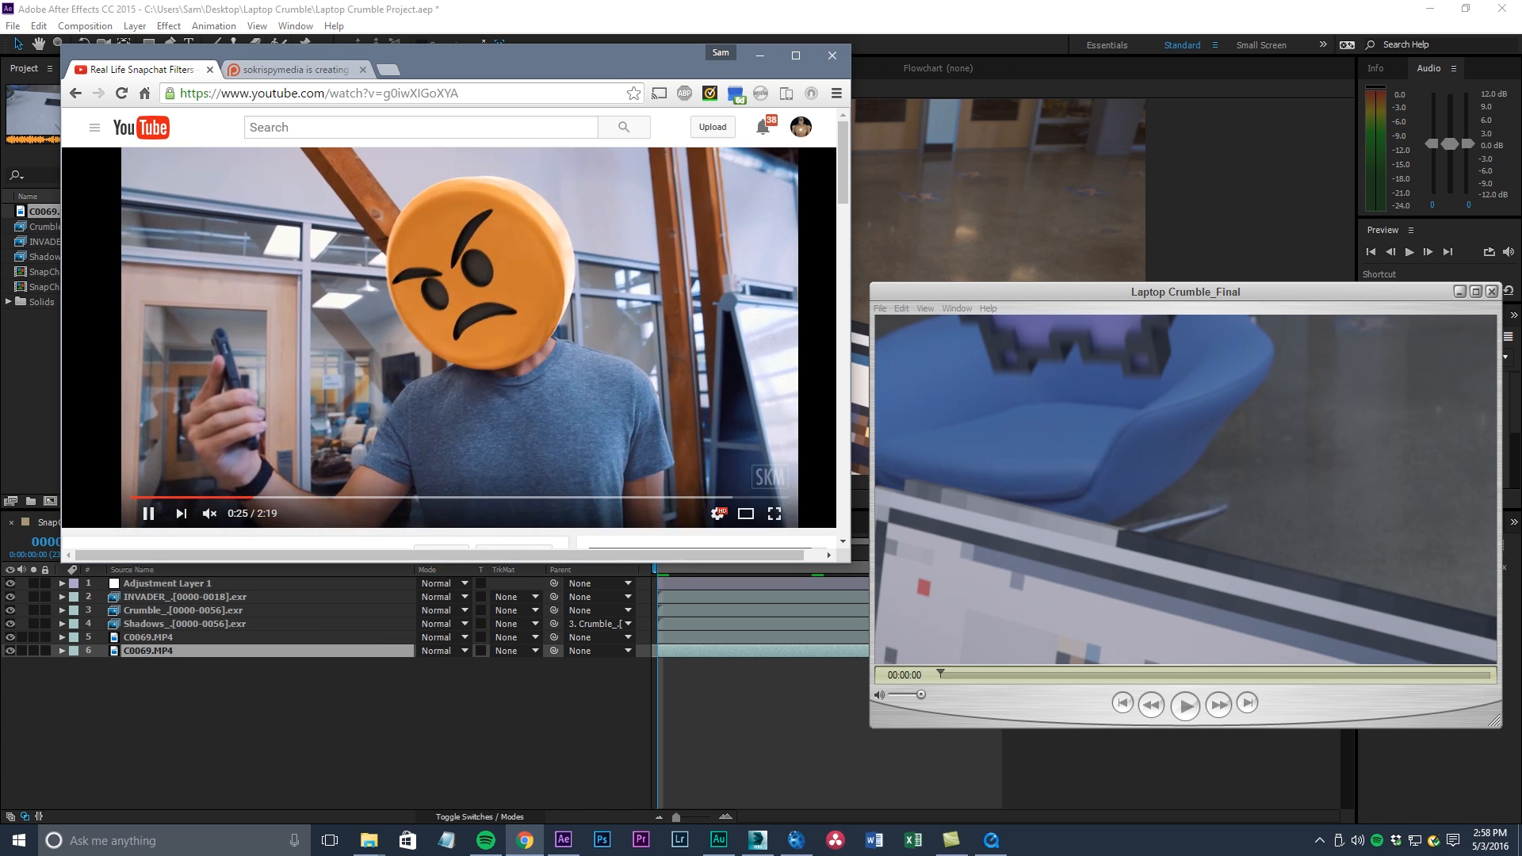
# Review the laptop-crumble shot in the YouTube video, pausing at 0:49, and check the Laptop Crumble_Final clip in the media player
pyautogui.click(301, 497)
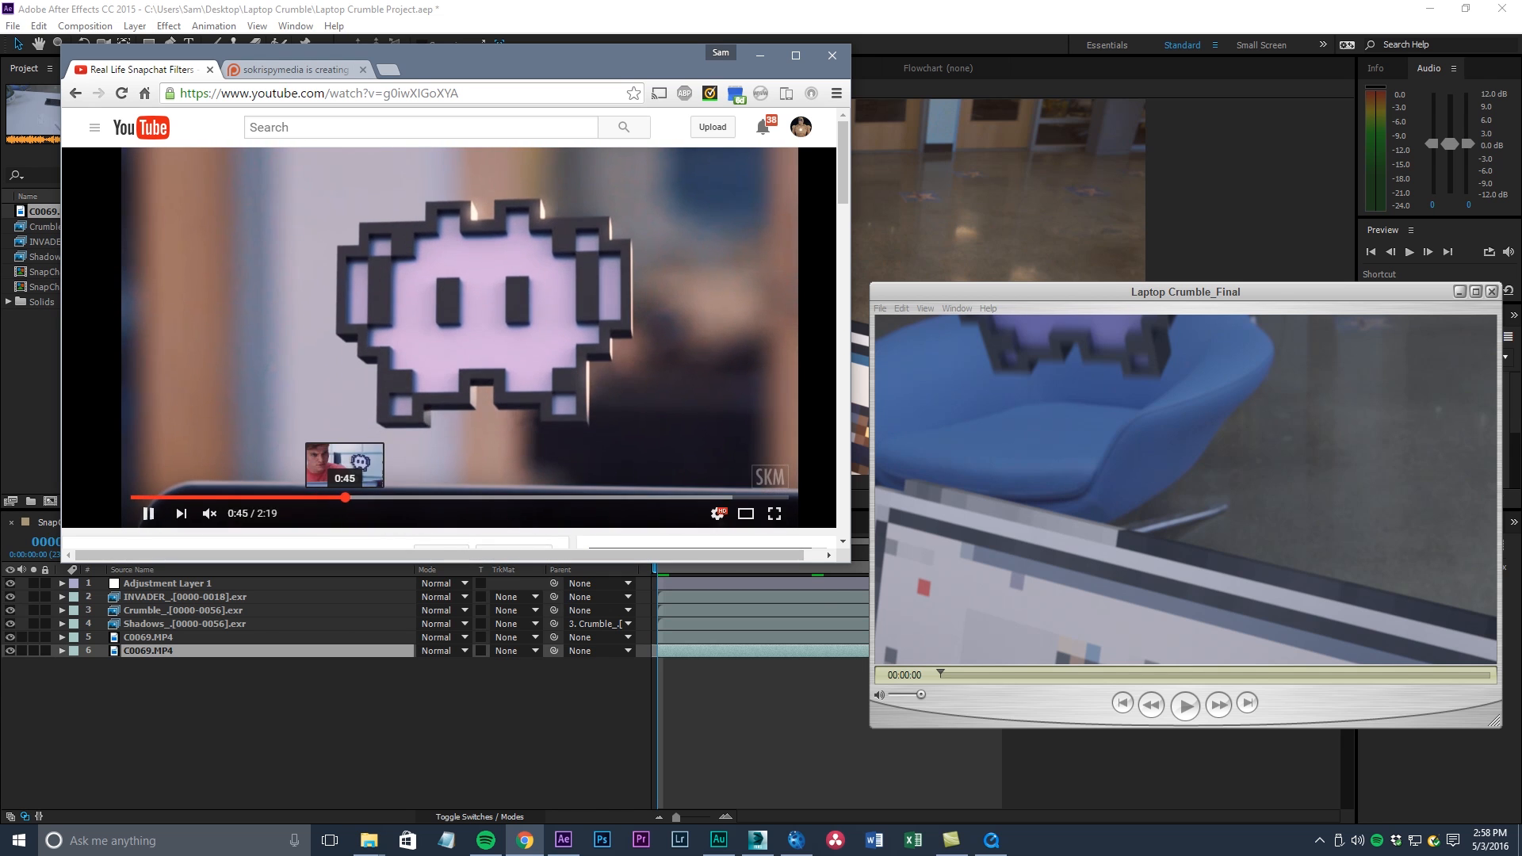
pyautogui.click(341, 497)
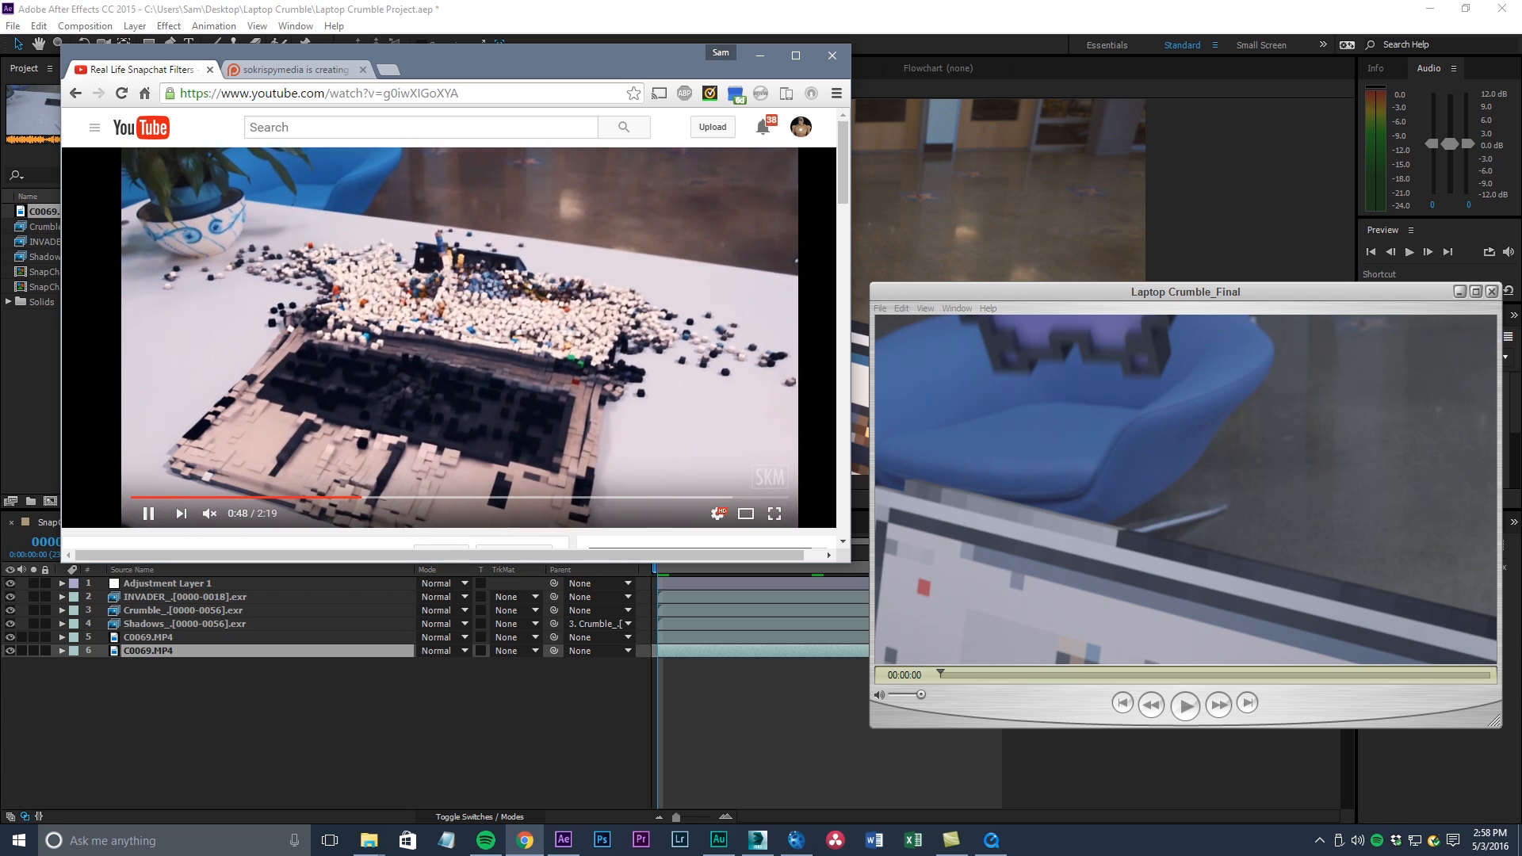
pyautogui.press('space')
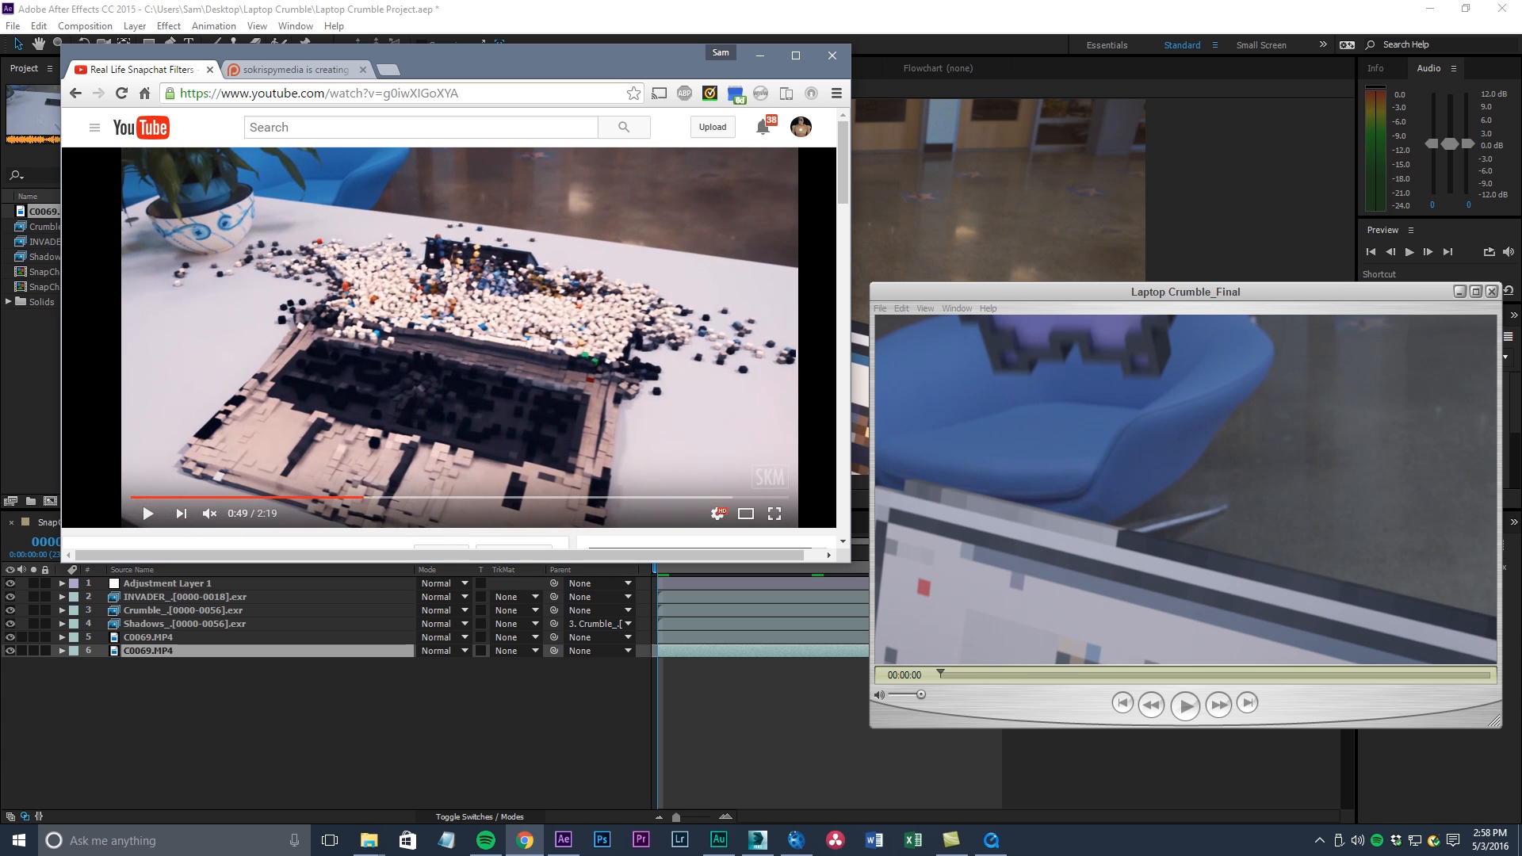
pyautogui.hotkey('alt', 'Tab')
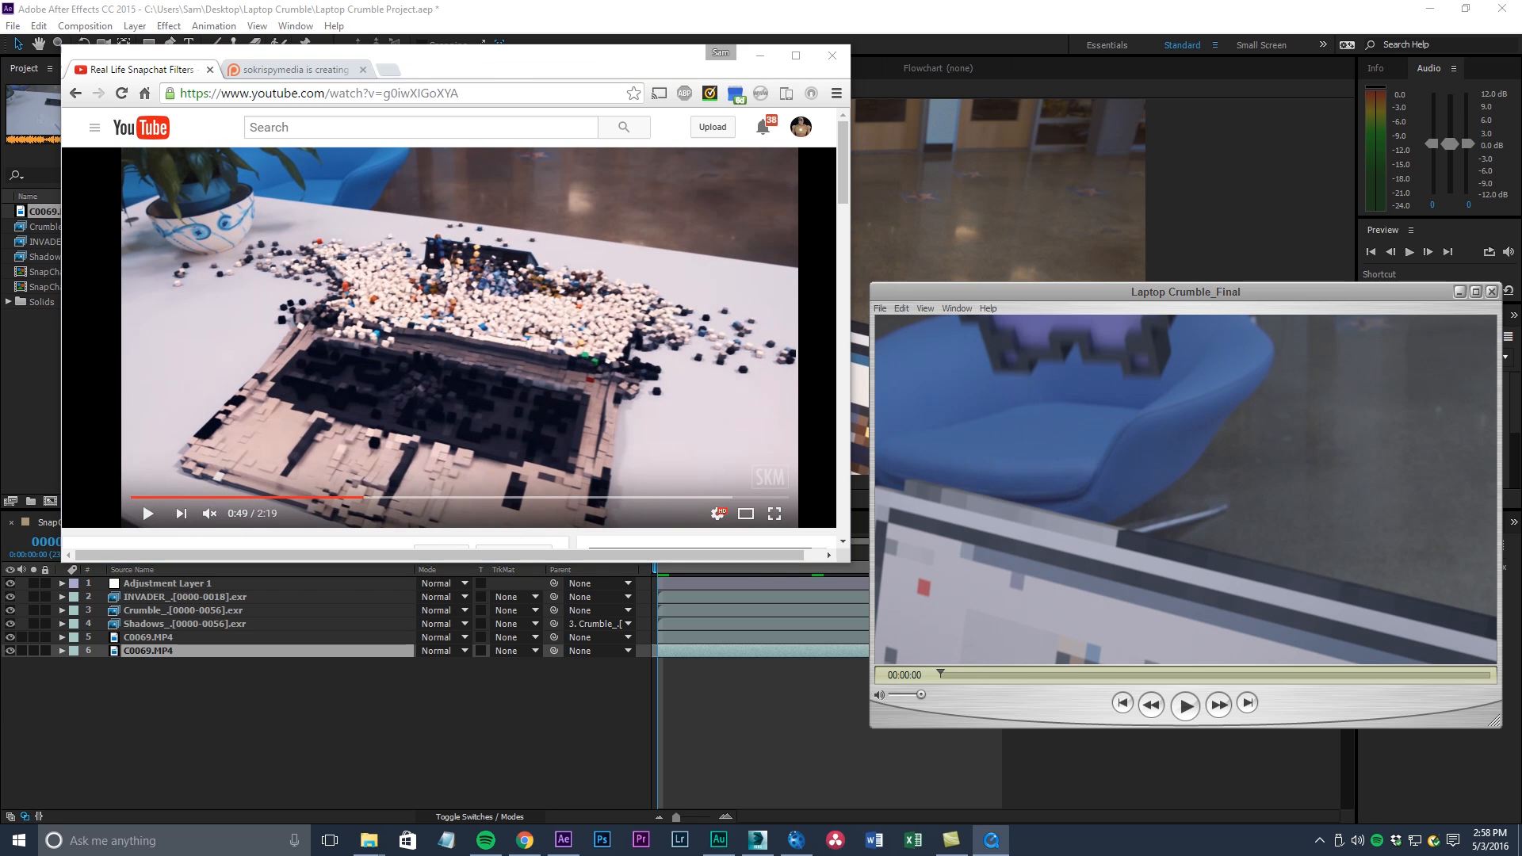
pyautogui.press('space')
pyautogui.hotkey('alt', 'Tab')
# Examine the sokrispymedia Patreon page, reading through the reward tiers down to the $15 pledge
pyautogui.hotkey('ctrl', 'Tab')
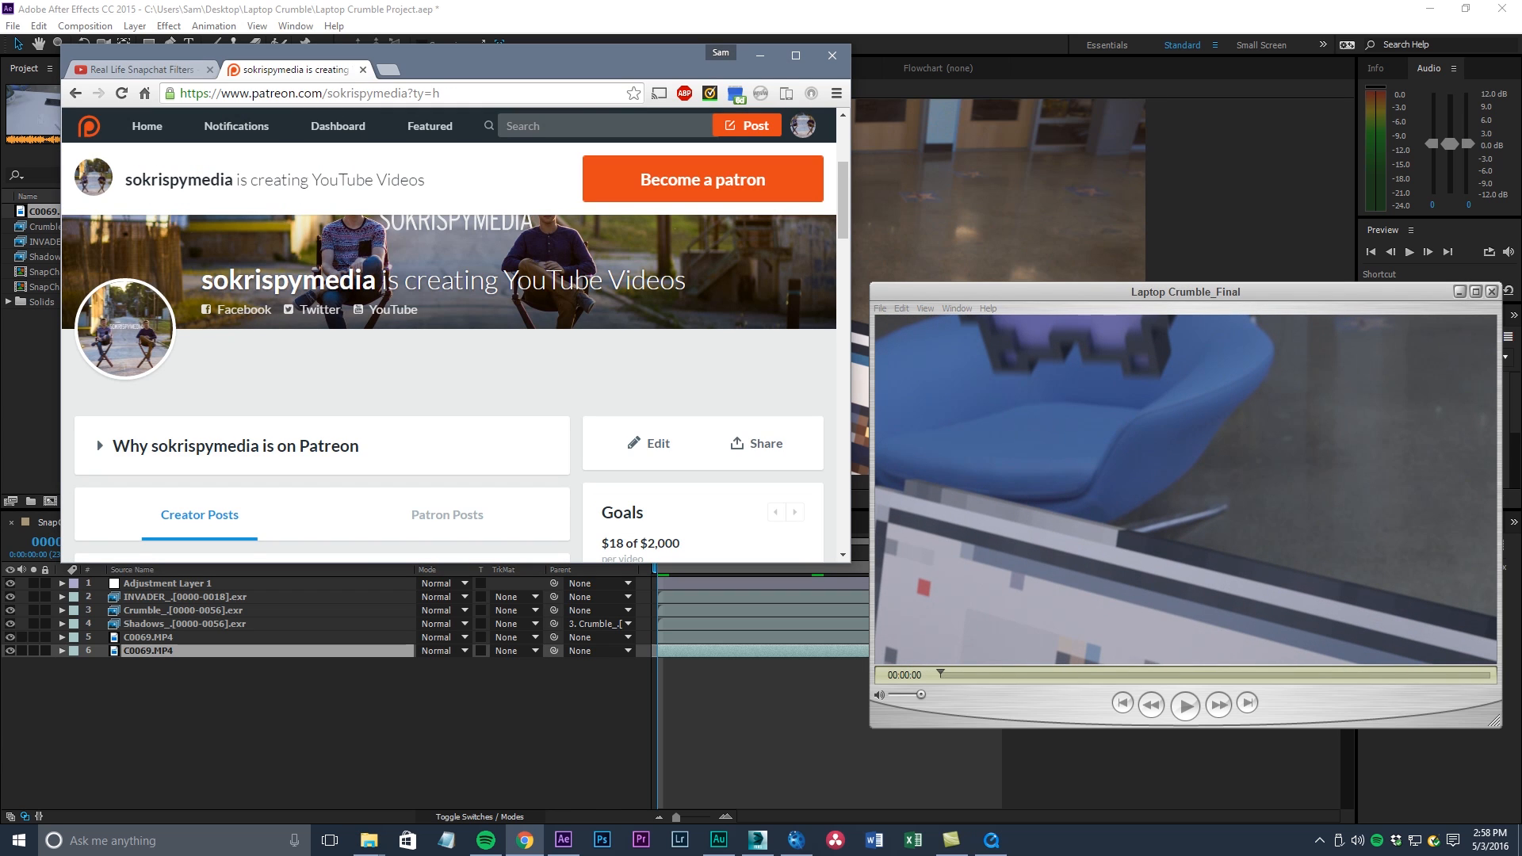
pyautogui.scroll(-8, 456, 389)
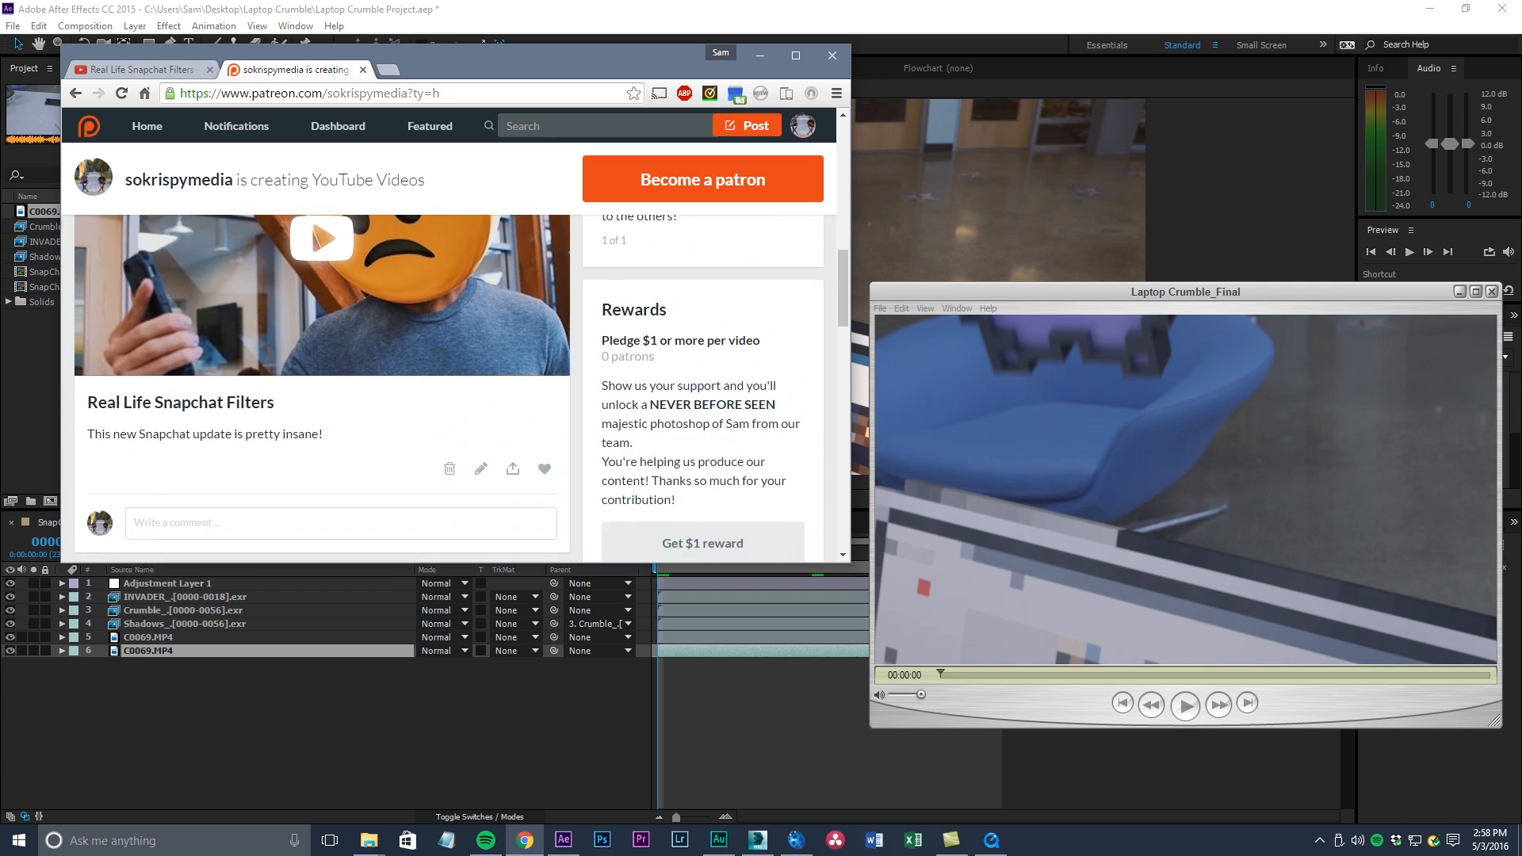
pyautogui.scroll(-9, 456, 389)
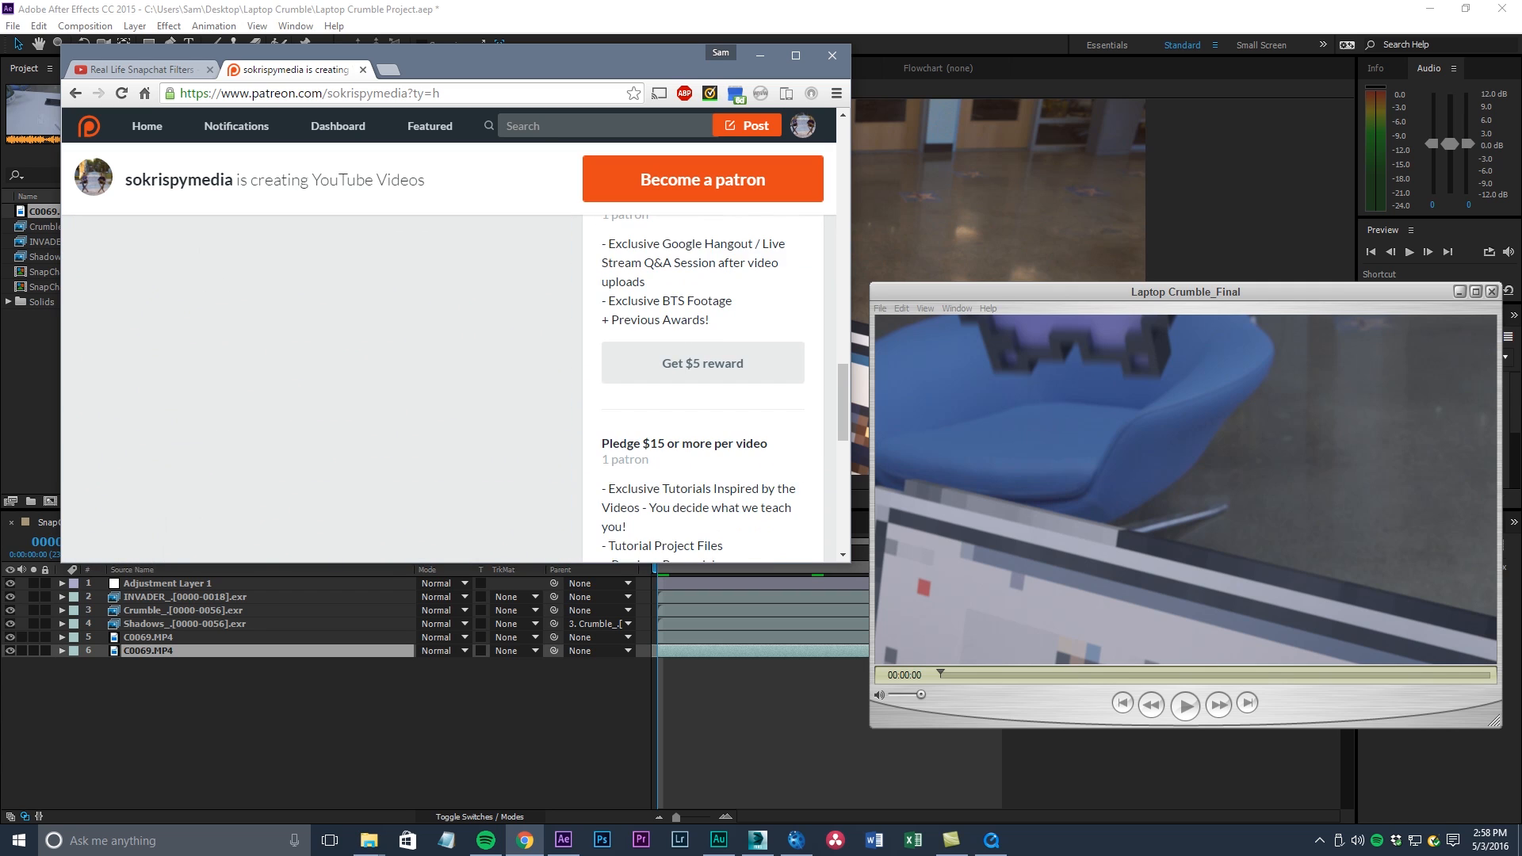
pyautogui.scroll(-2, 456, 388)
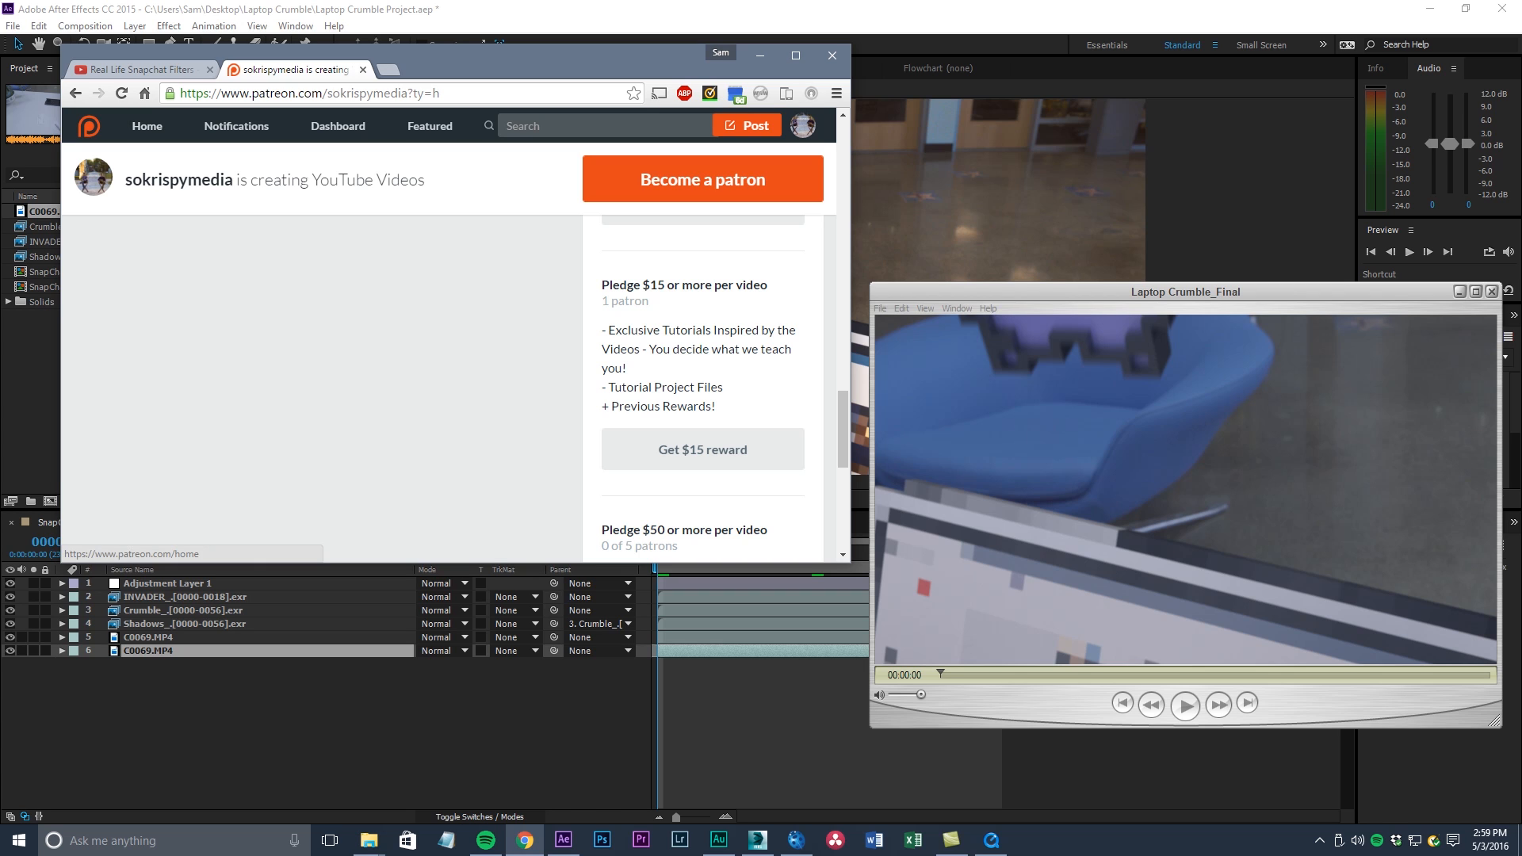
pyautogui.scroll(5, 452, 388)
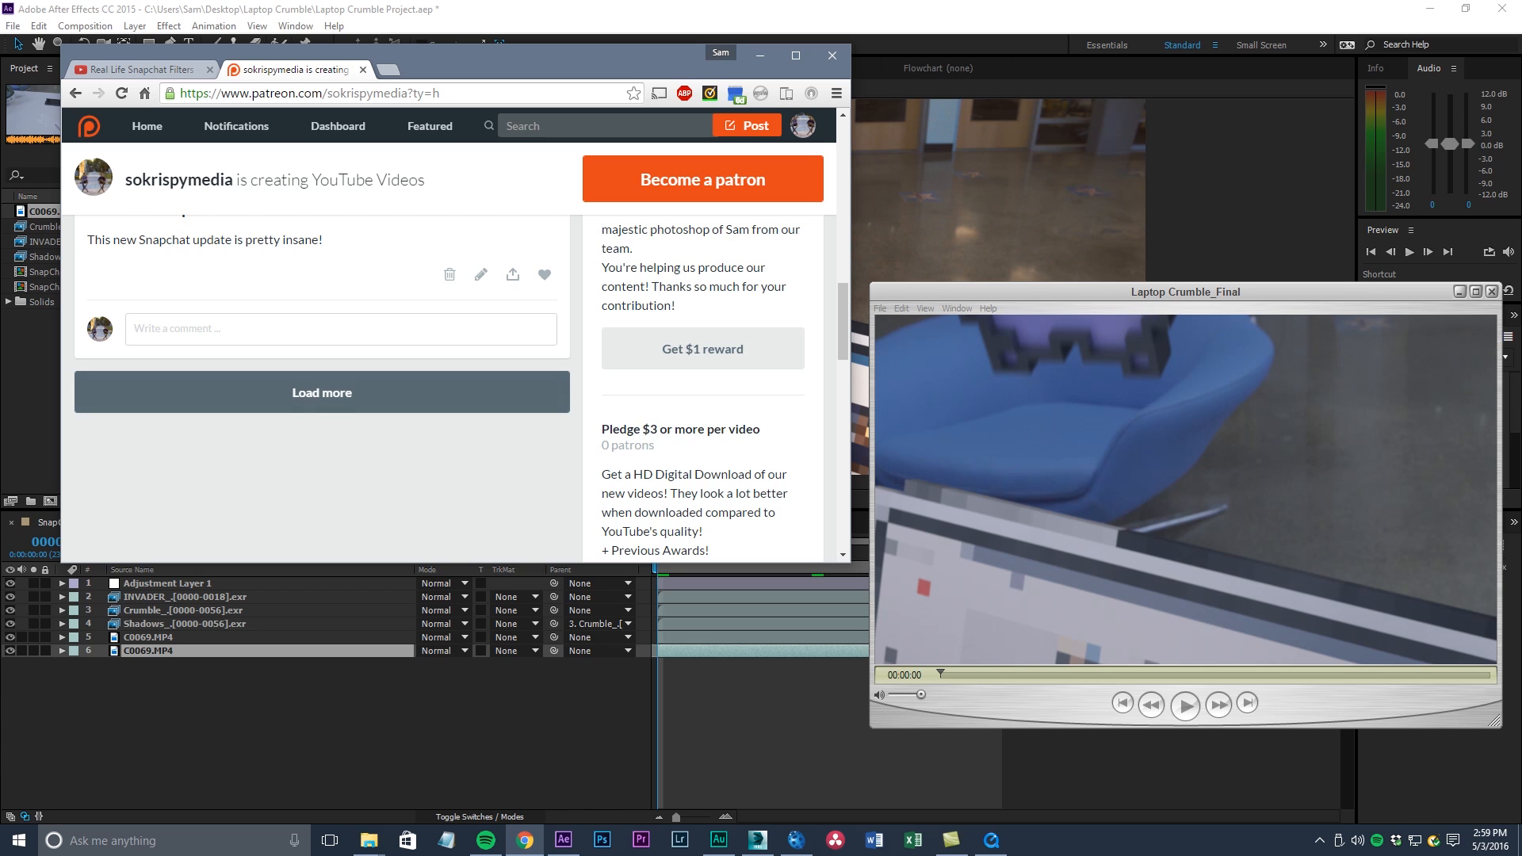
pyautogui.scroll(1, 452, 389)
pyautogui.scroll(1, 452, 388)
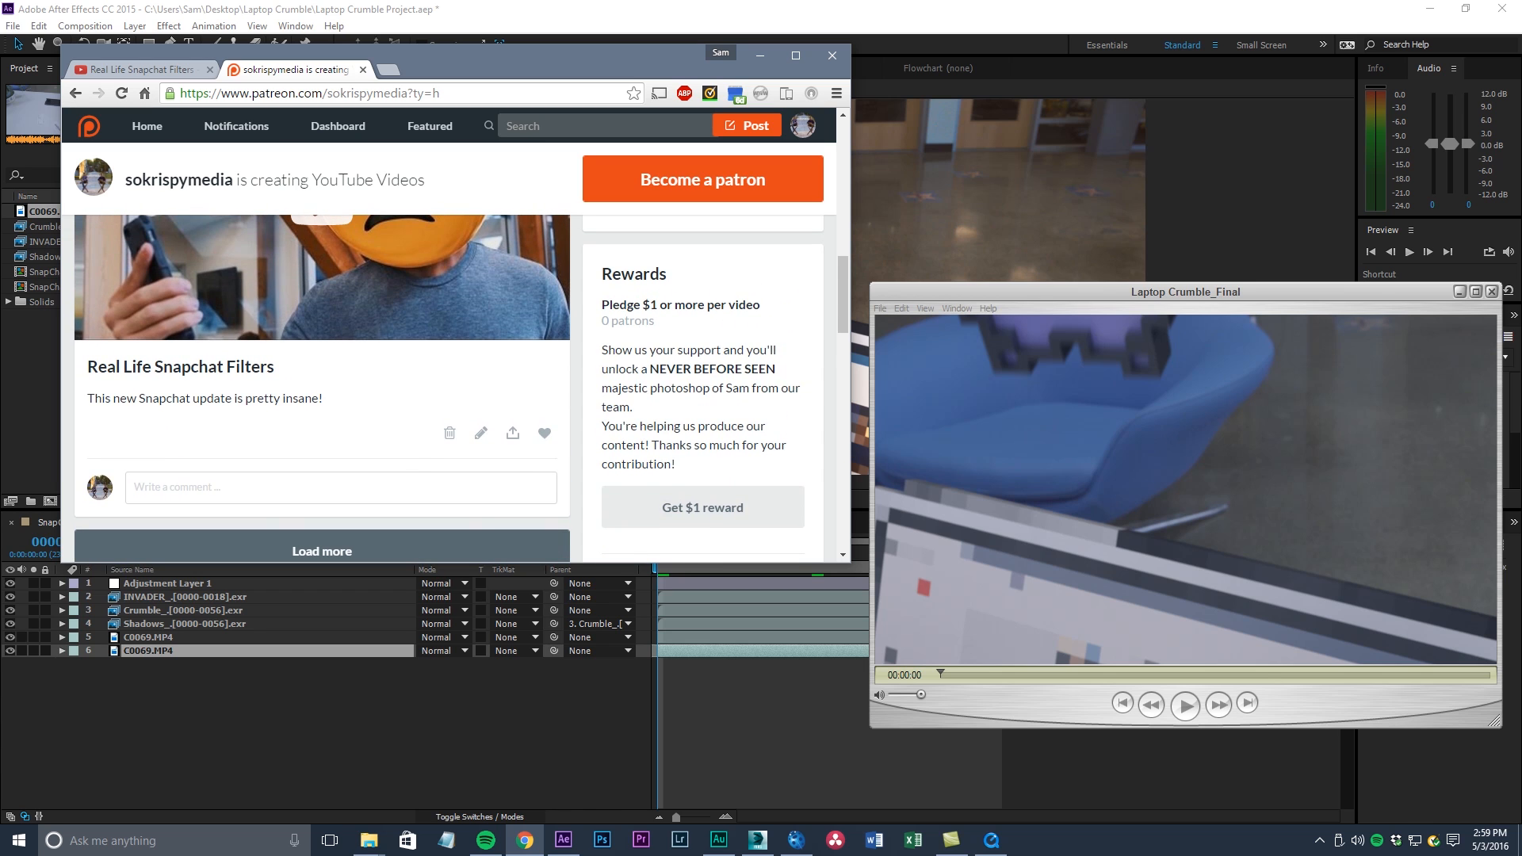
pyautogui.scroll(1, 452, 389)
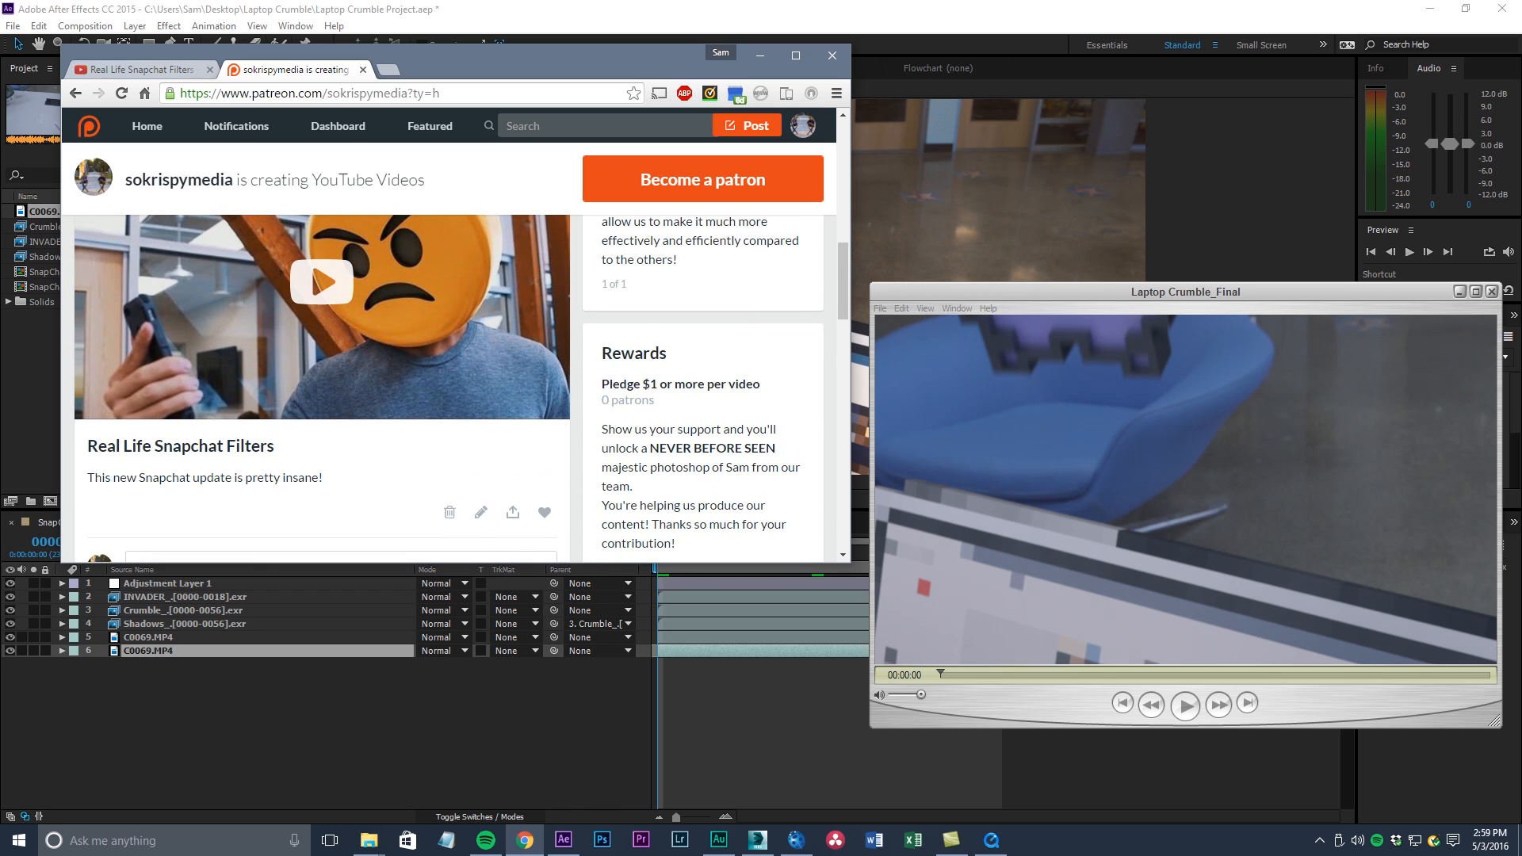
# Switch to After Effects, compare the shot with and without Adjustment Layer 1, and hide the adjustment, INVADER, Crumble and Shadows layers
pyautogui.hotkey('alt', 'Tab')
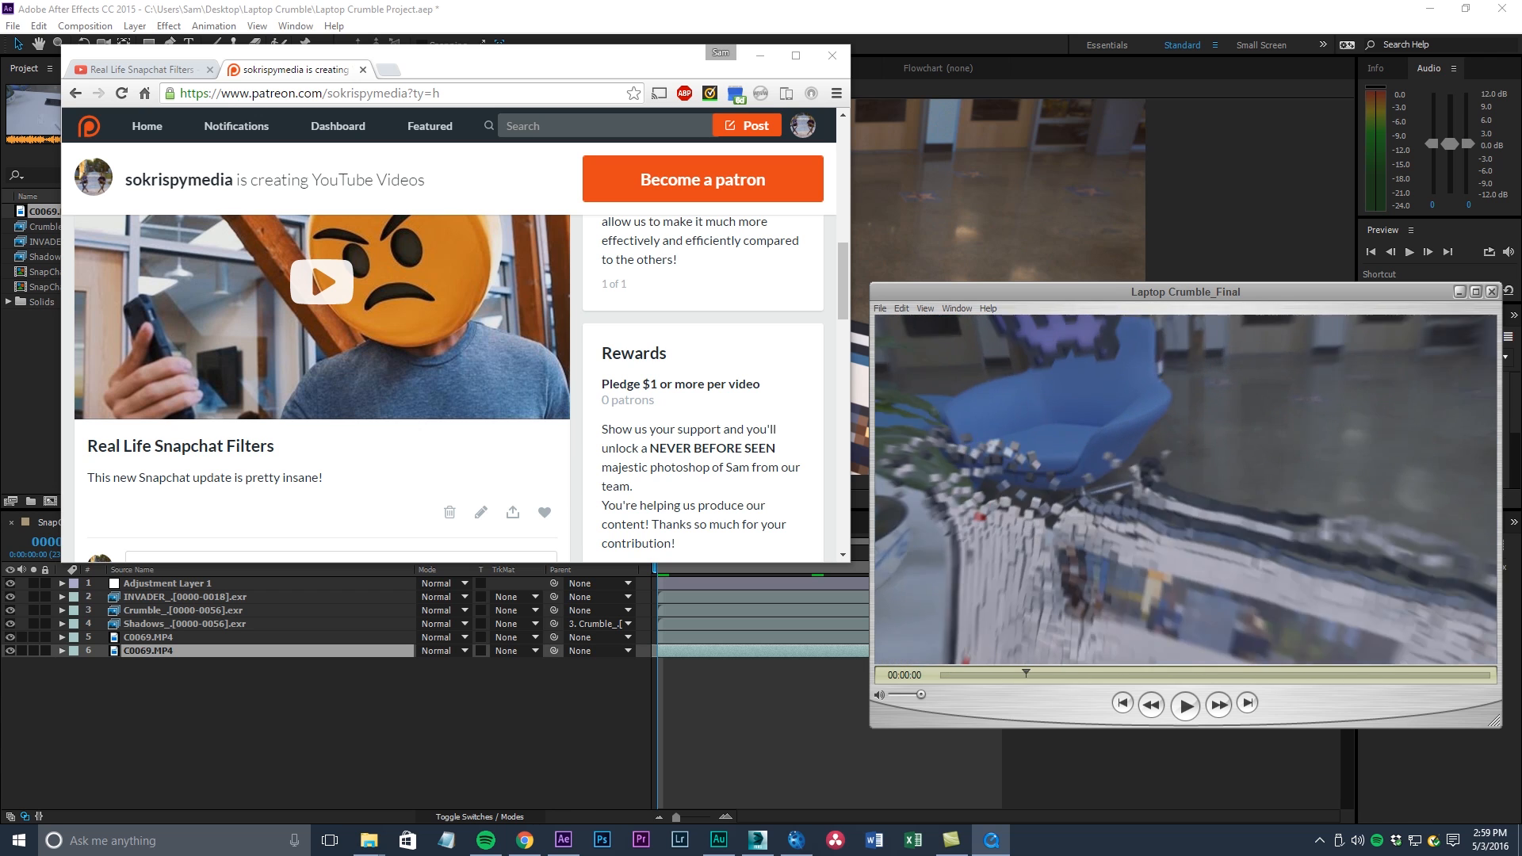
pyautogui.hotkey('alt', 'Tab')
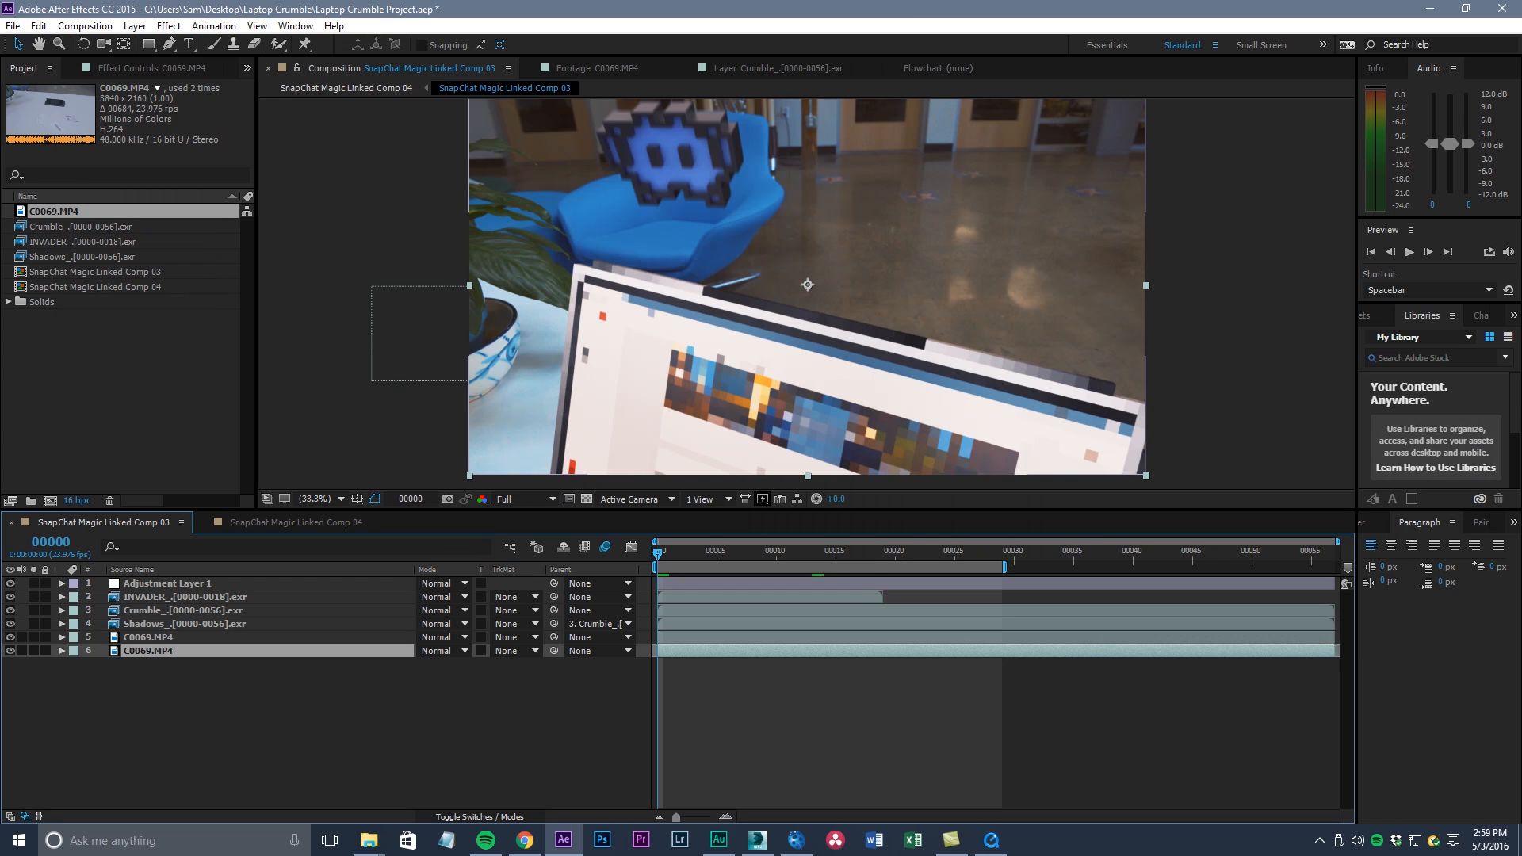
pyautogui.click(10, 582)
pyautogui.click(10, 583)
pyautogui.click(10, 582)
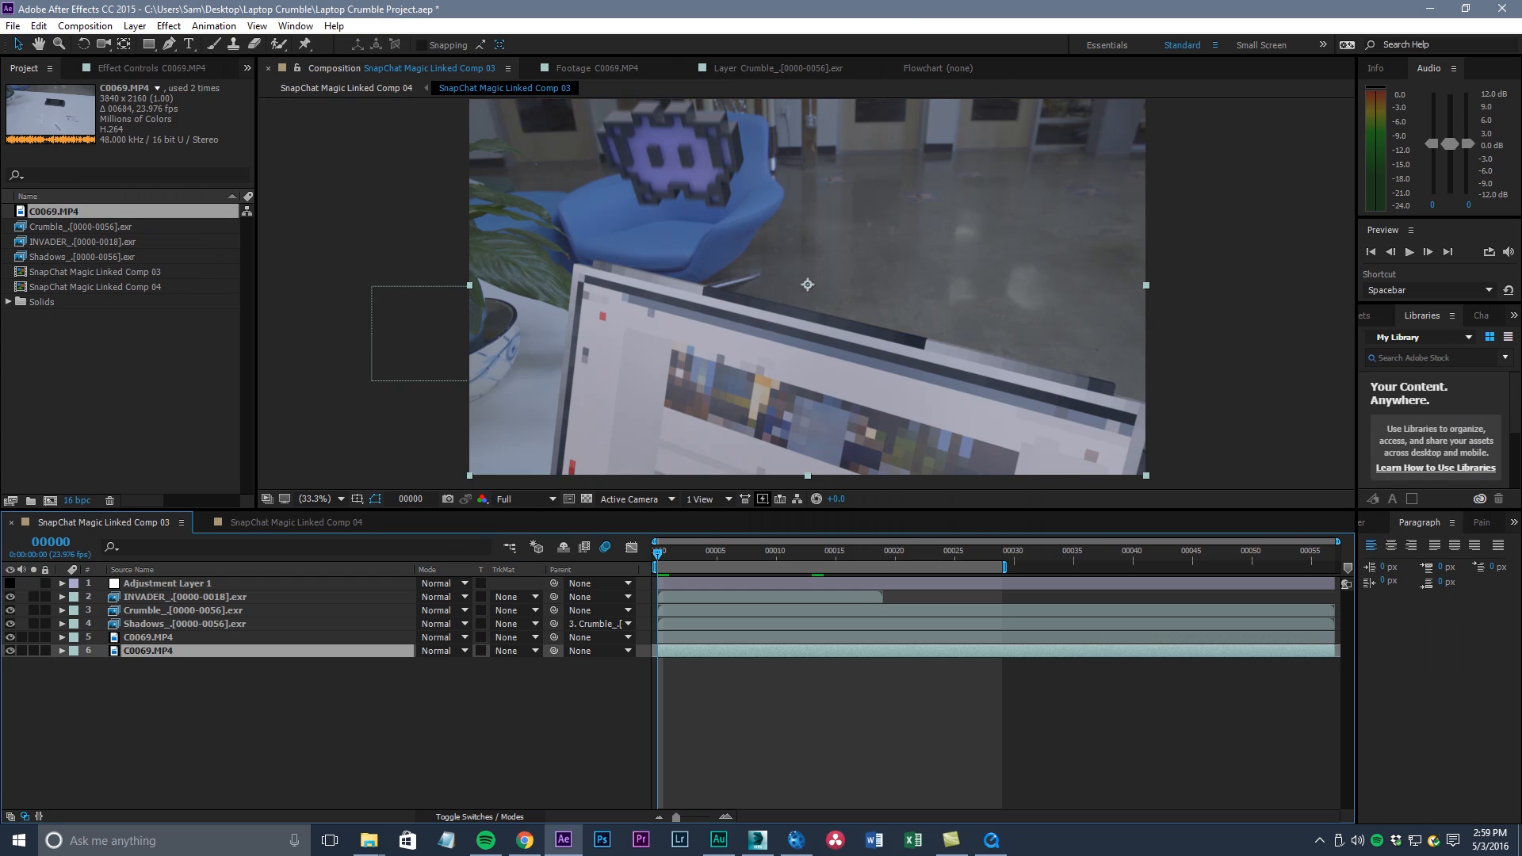
pyautogui.click(9, 583)
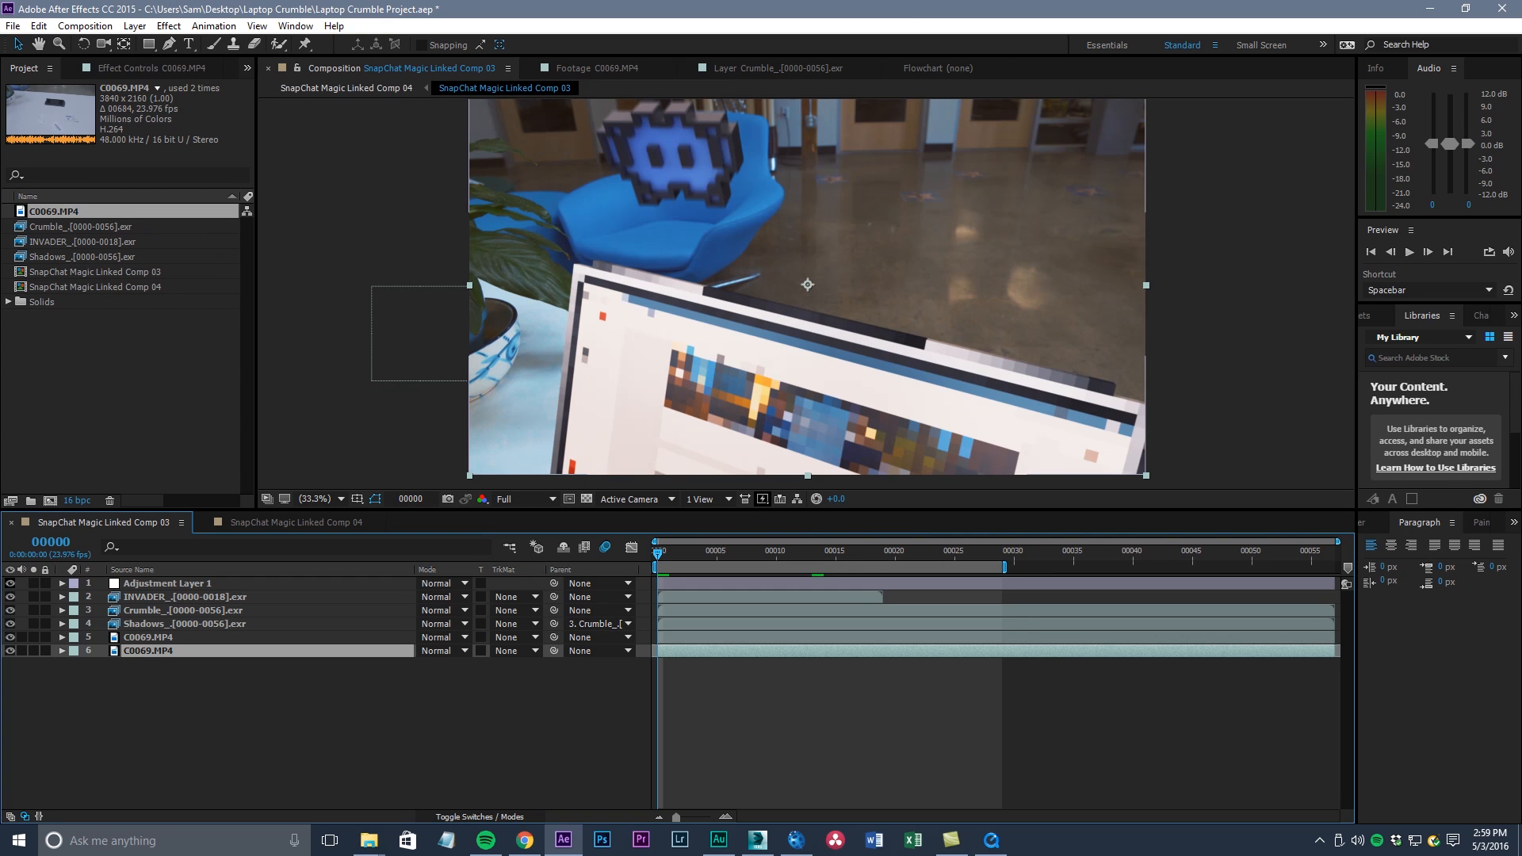
pyautogui.moveTo(9, 610); pyautogui.dragTo(9, 624)
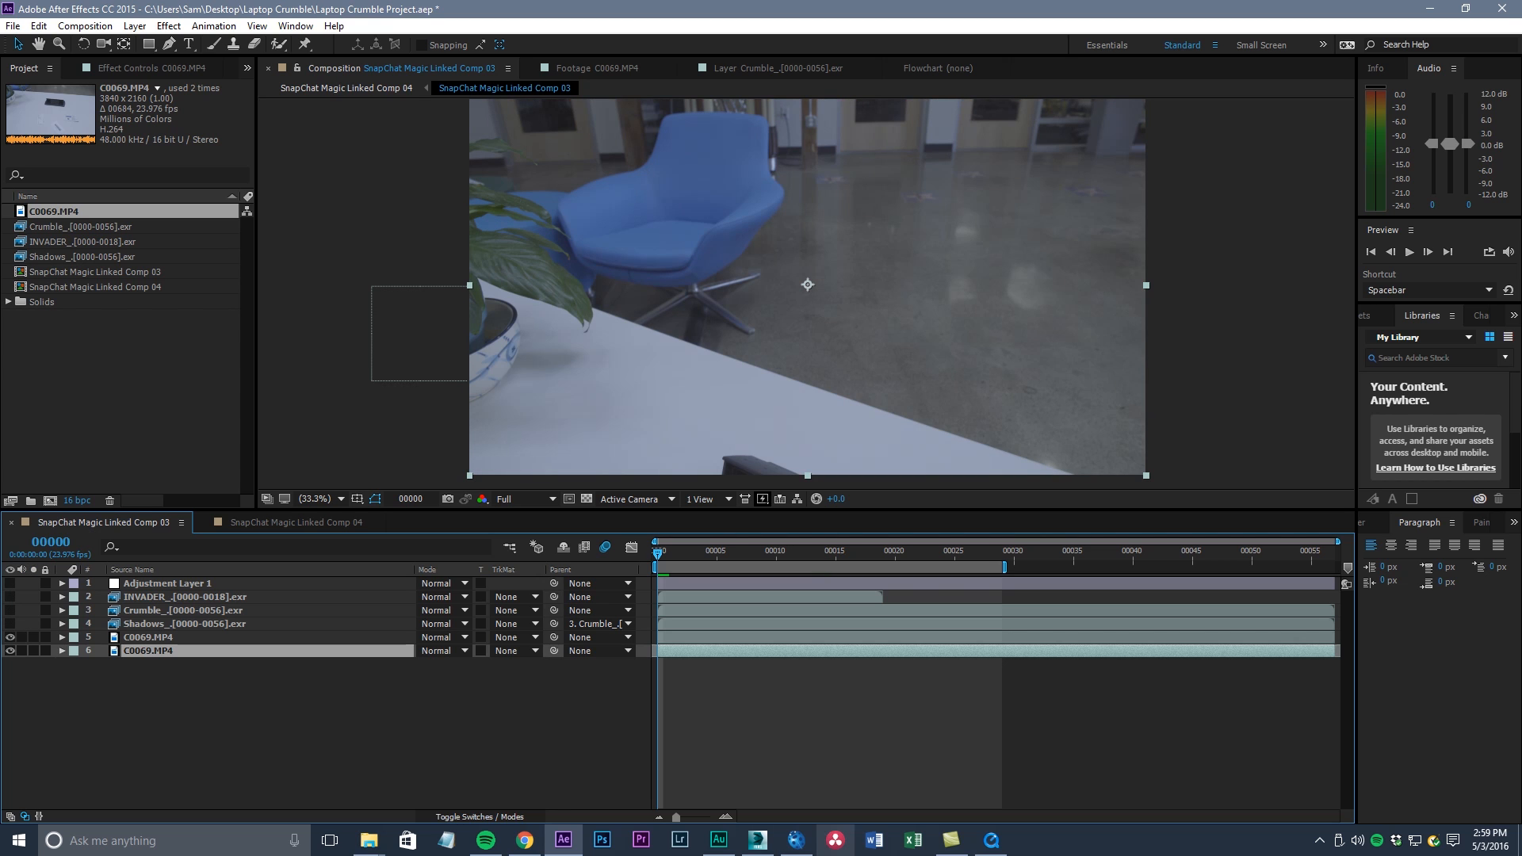
# Switch to boujou and scrub the tracked footage from frame 1 to frame 28 to examine the tracking points
pyautogui.click(796, 840)
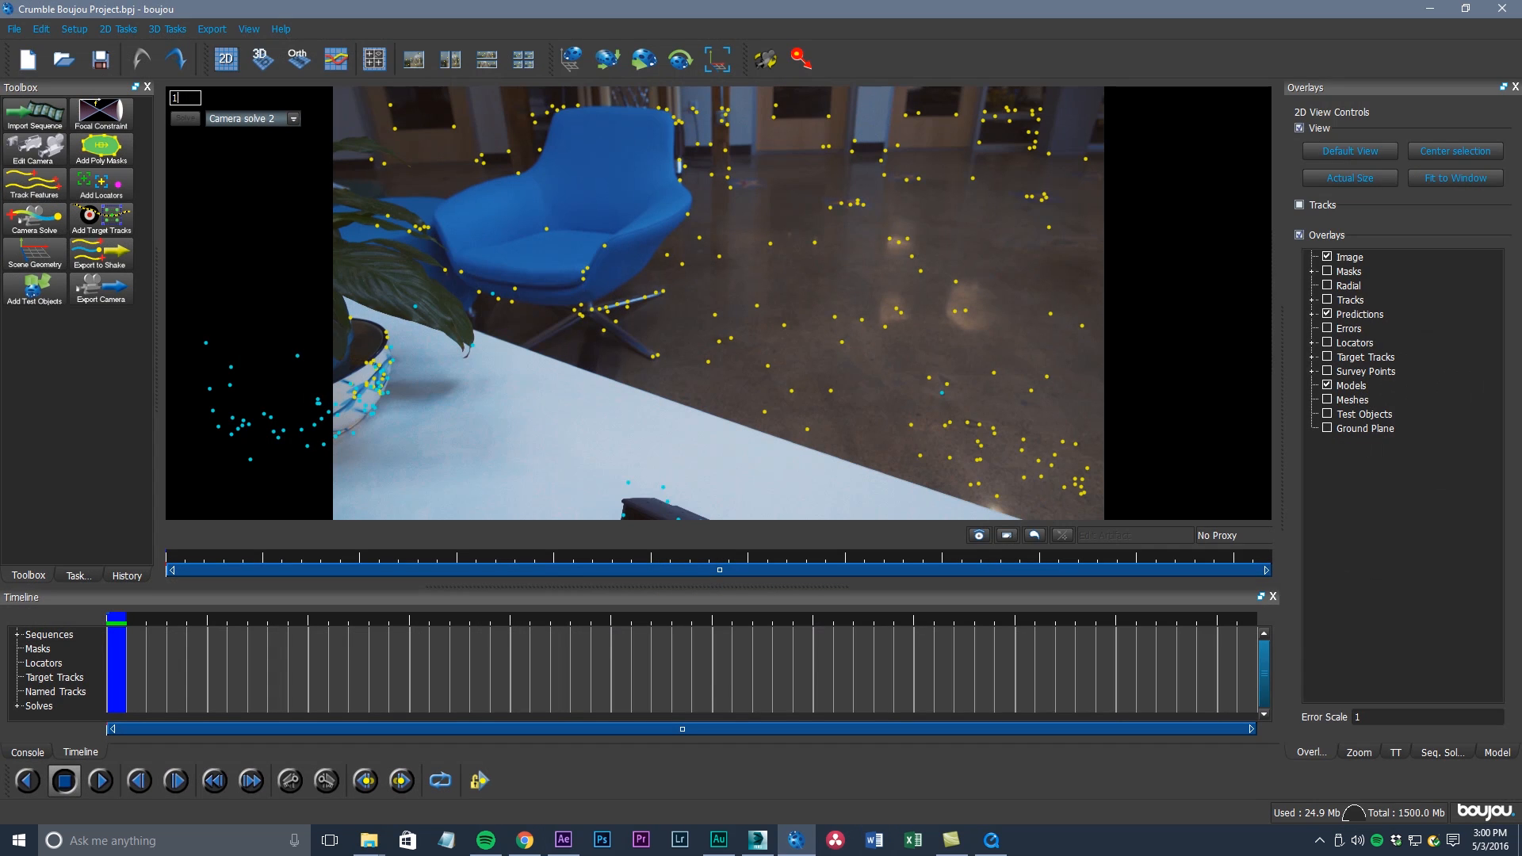
pyautogui.moveTo(117, 619)
pyautogui.mouseDown()
pyautogui.moveTo(903, 619)
pyautogui.moveTo(513, 619)
pyautogui.moveTo(662, 620)
pyautogui.mouseUp()
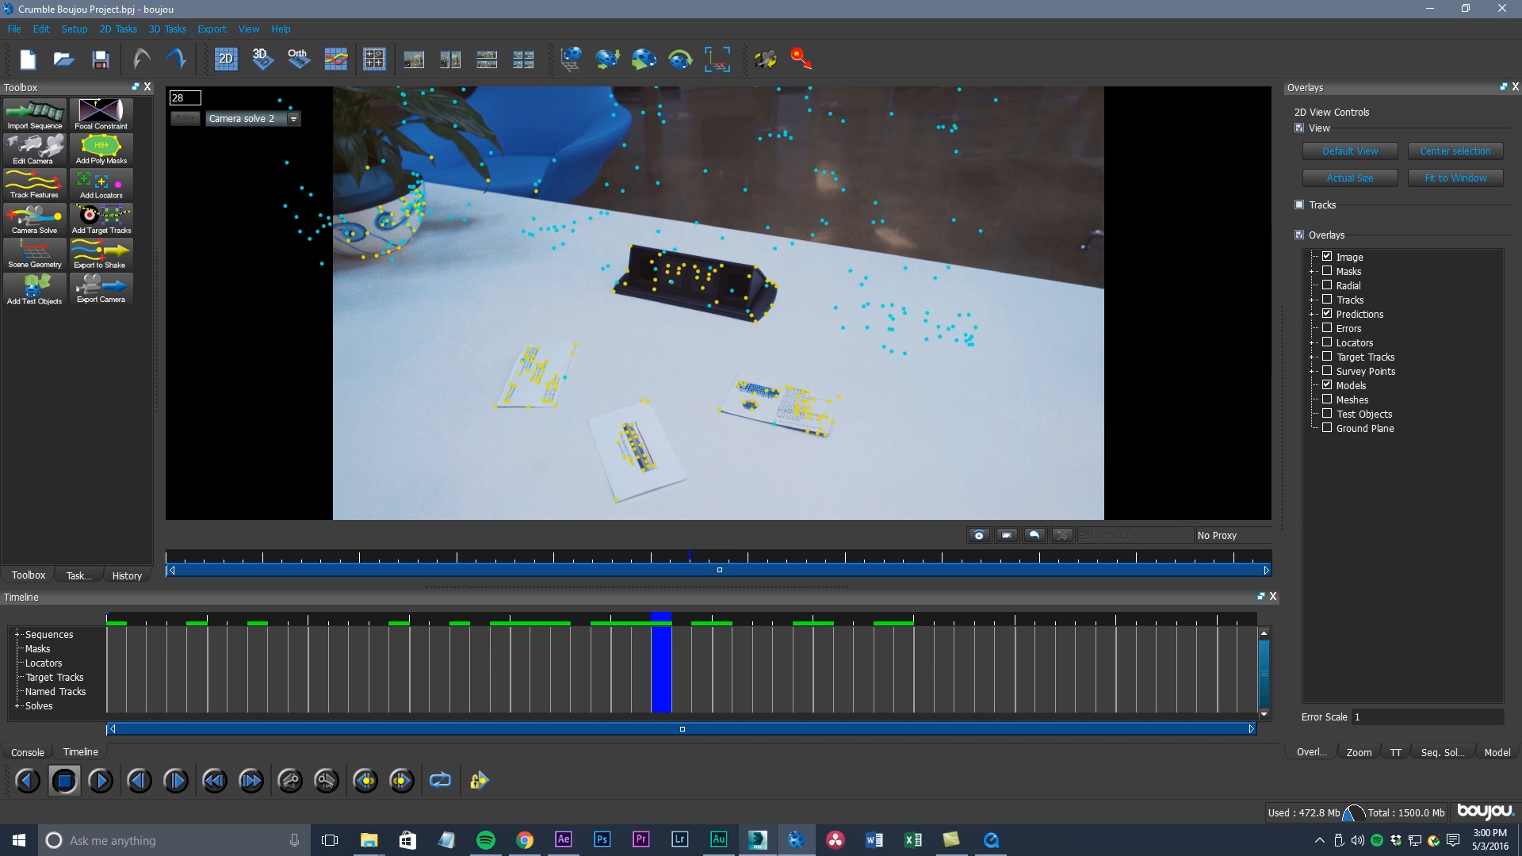
# Switch to 3ds Max, maximize the perspective view and draw a ground plane about 4568 mm long and 4348 mm wide
pyautogui.click(758, 840)
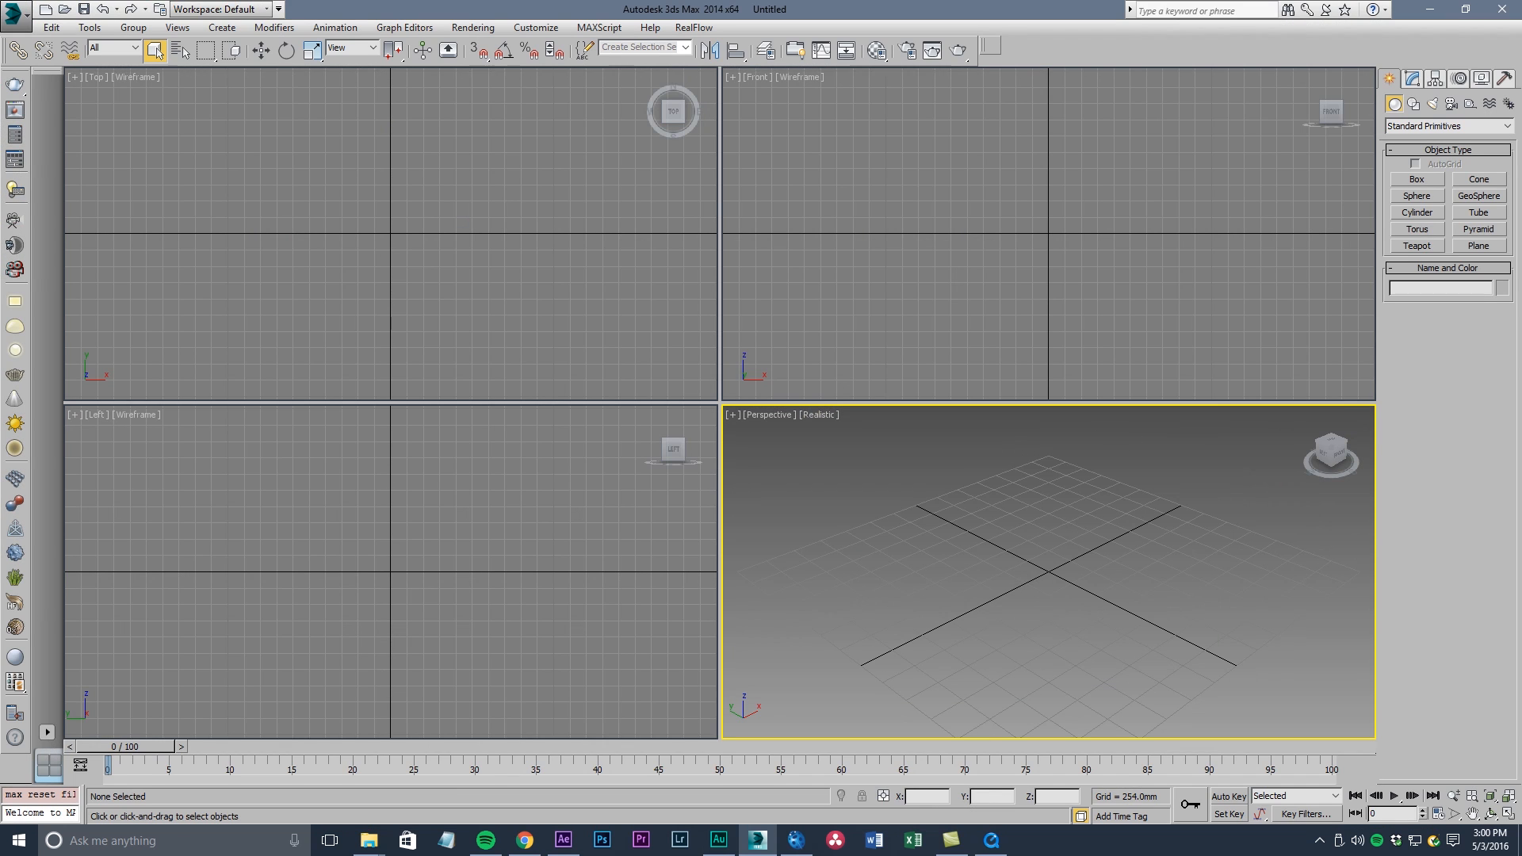
pyautogui.hotkey('alt', 'w')
pyautogui.scroll(-5, 723, 421)
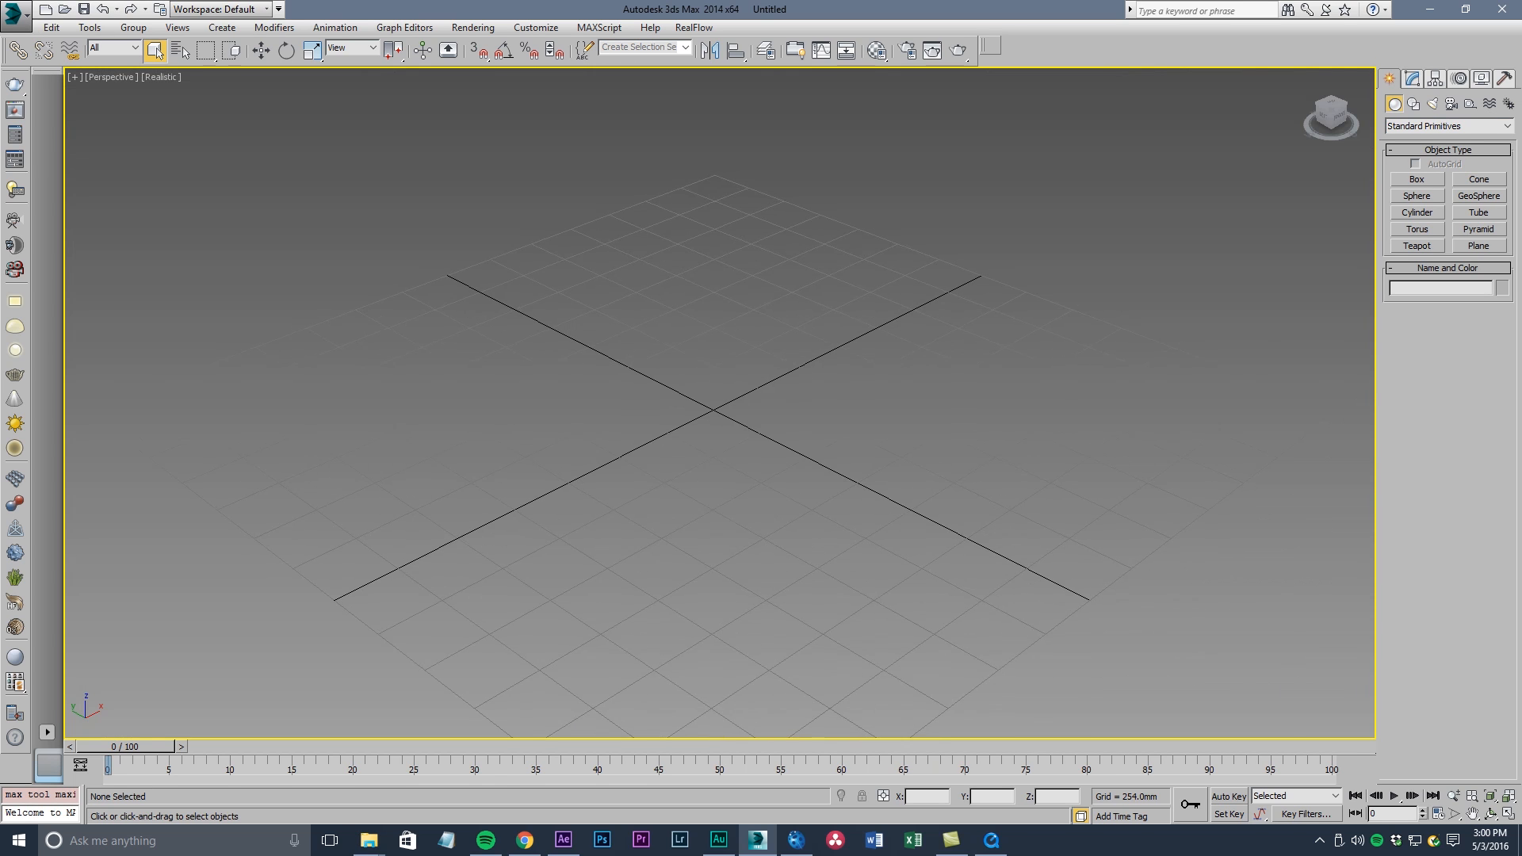
pyautogui.keyDown('alt'); pyautogui.moveTo(723, 420); pyautogui.dragTo(700, 410, button='middle'); pyautogui.keyUp('alt')
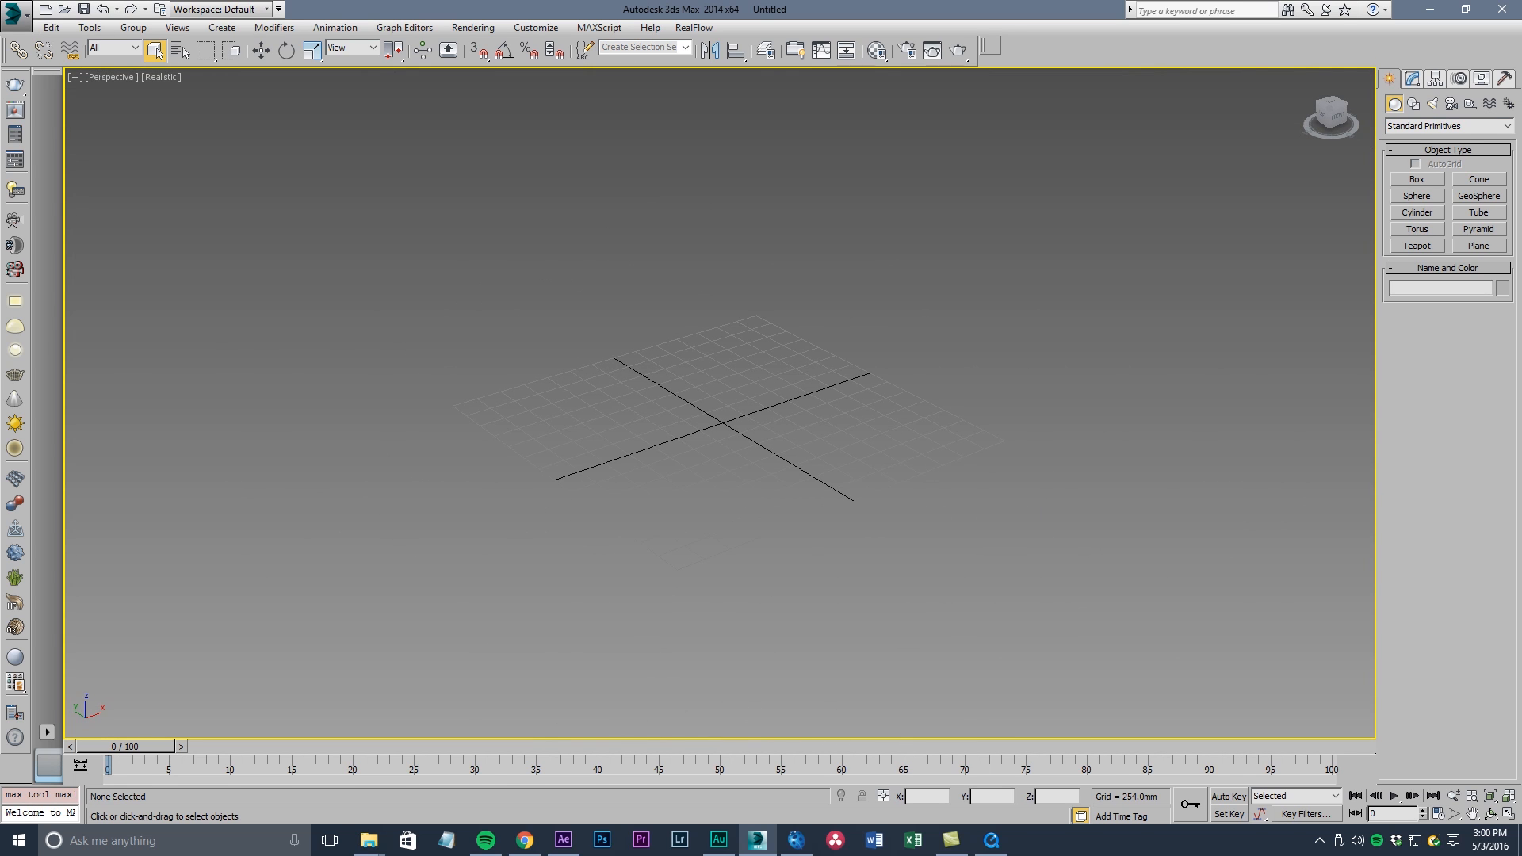
pyautogui.click(1478, 246)
pyautogui.moveTo(757, 303); pyautogui.dragTo(672, 646)
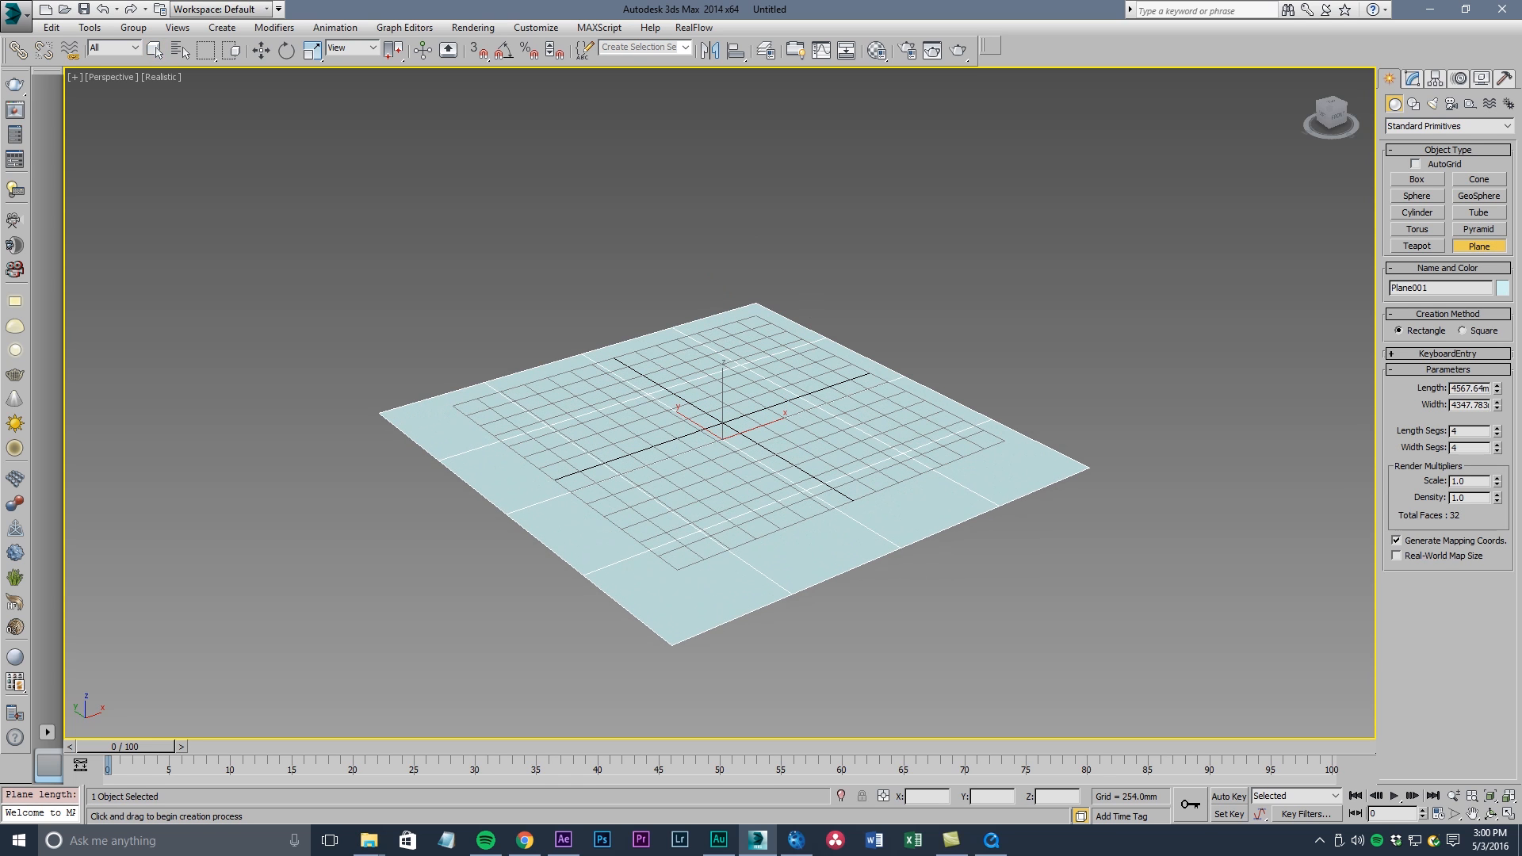
# Draw a box about 923 × 800 × 670 mm in the middle of the plane and make its object color purple
pyautogui.click(1417, 180)
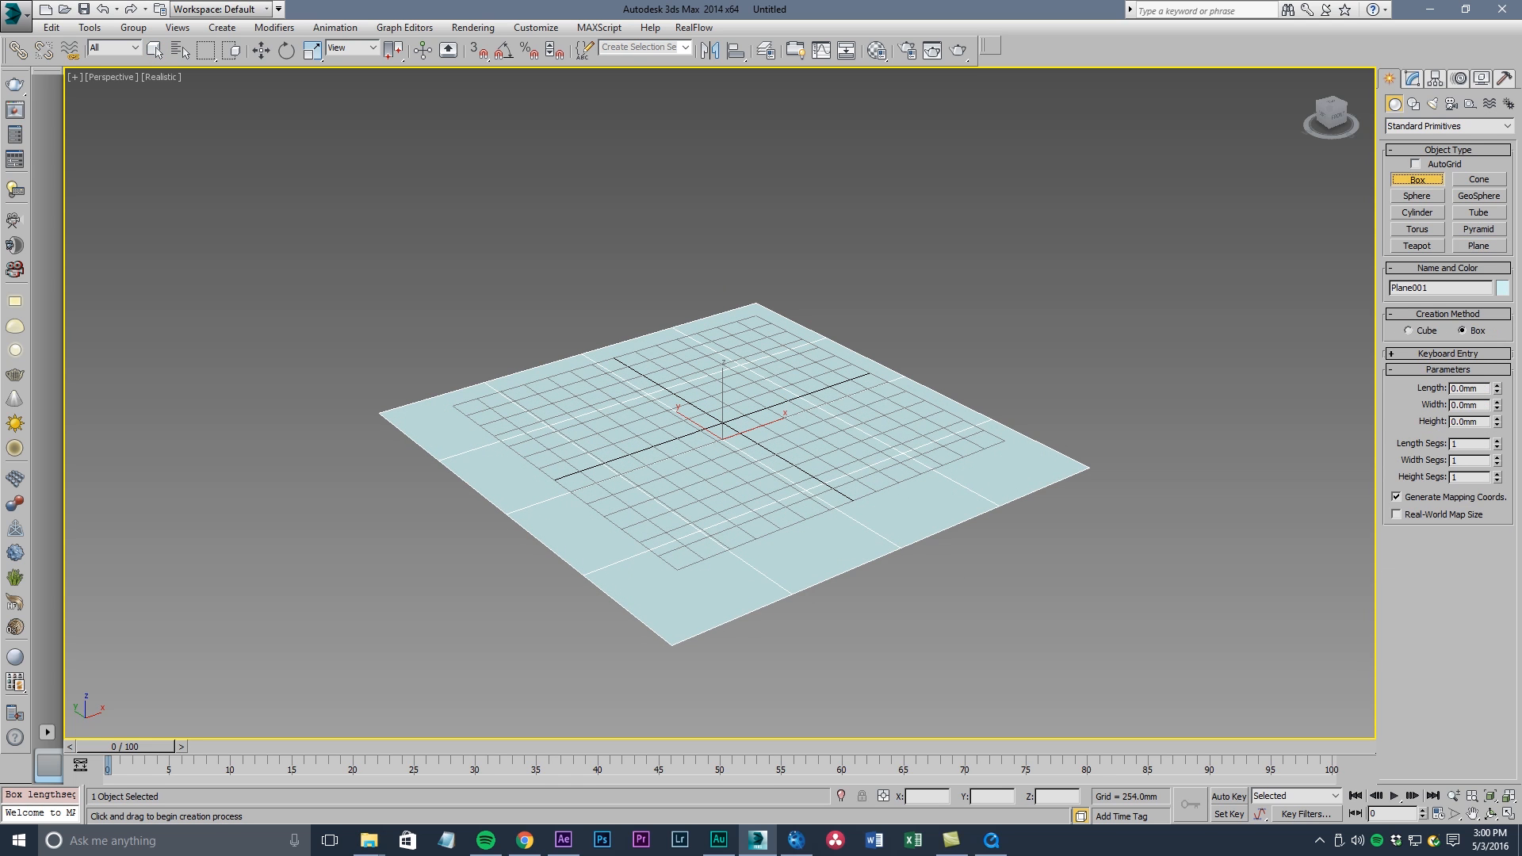
pyautogui.moveTo(723, 408); pyautogui.dragTo(715, 473)
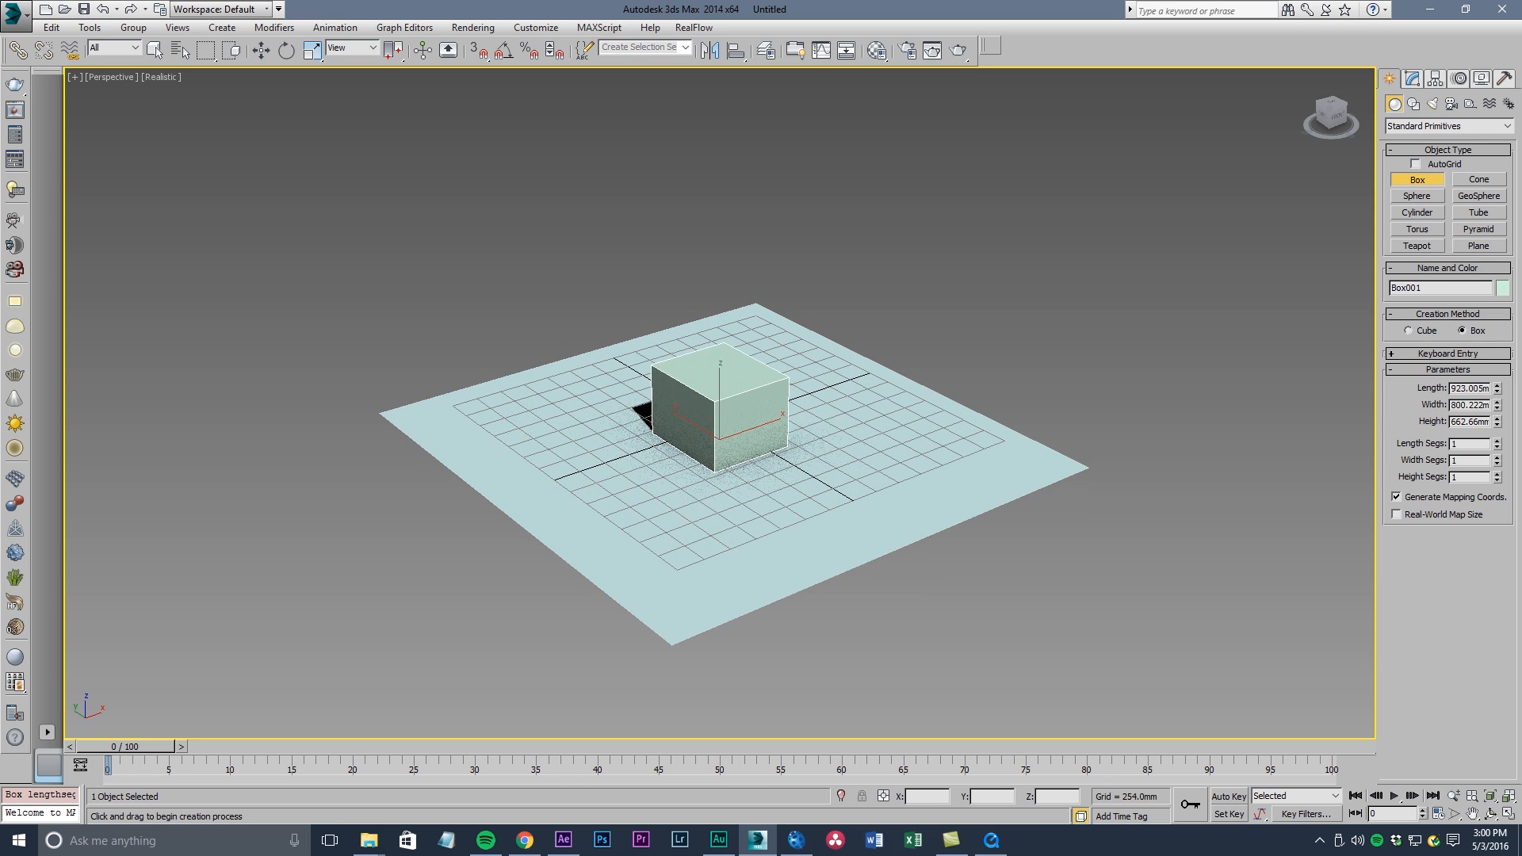
pyautogui.click(1412, 79)
pyautogui.click(1510, 102)
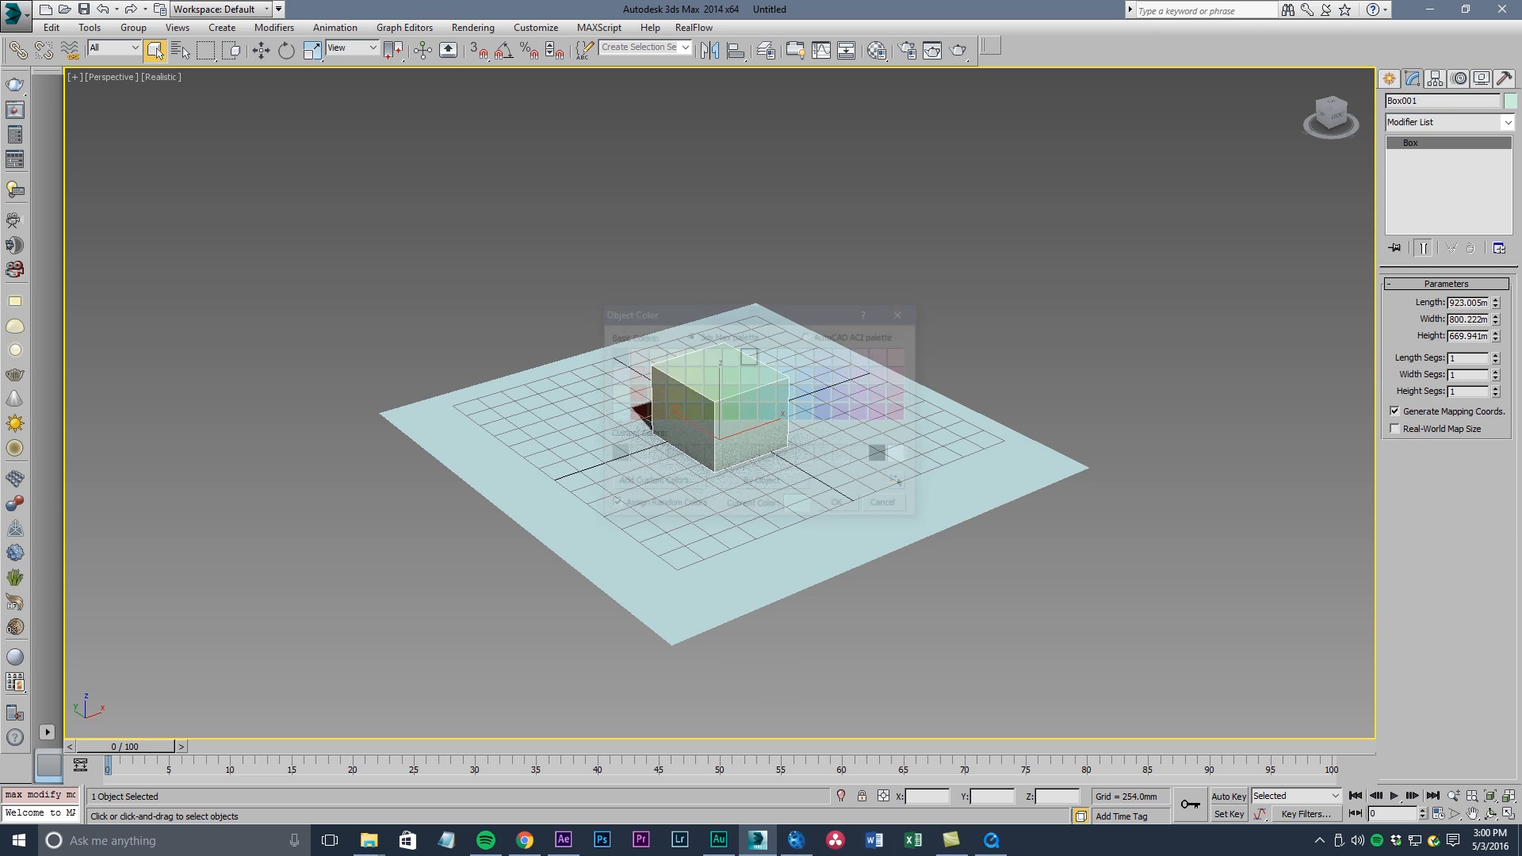
pyautogui.click(864, 412)
pyautogui.click(840, 506)
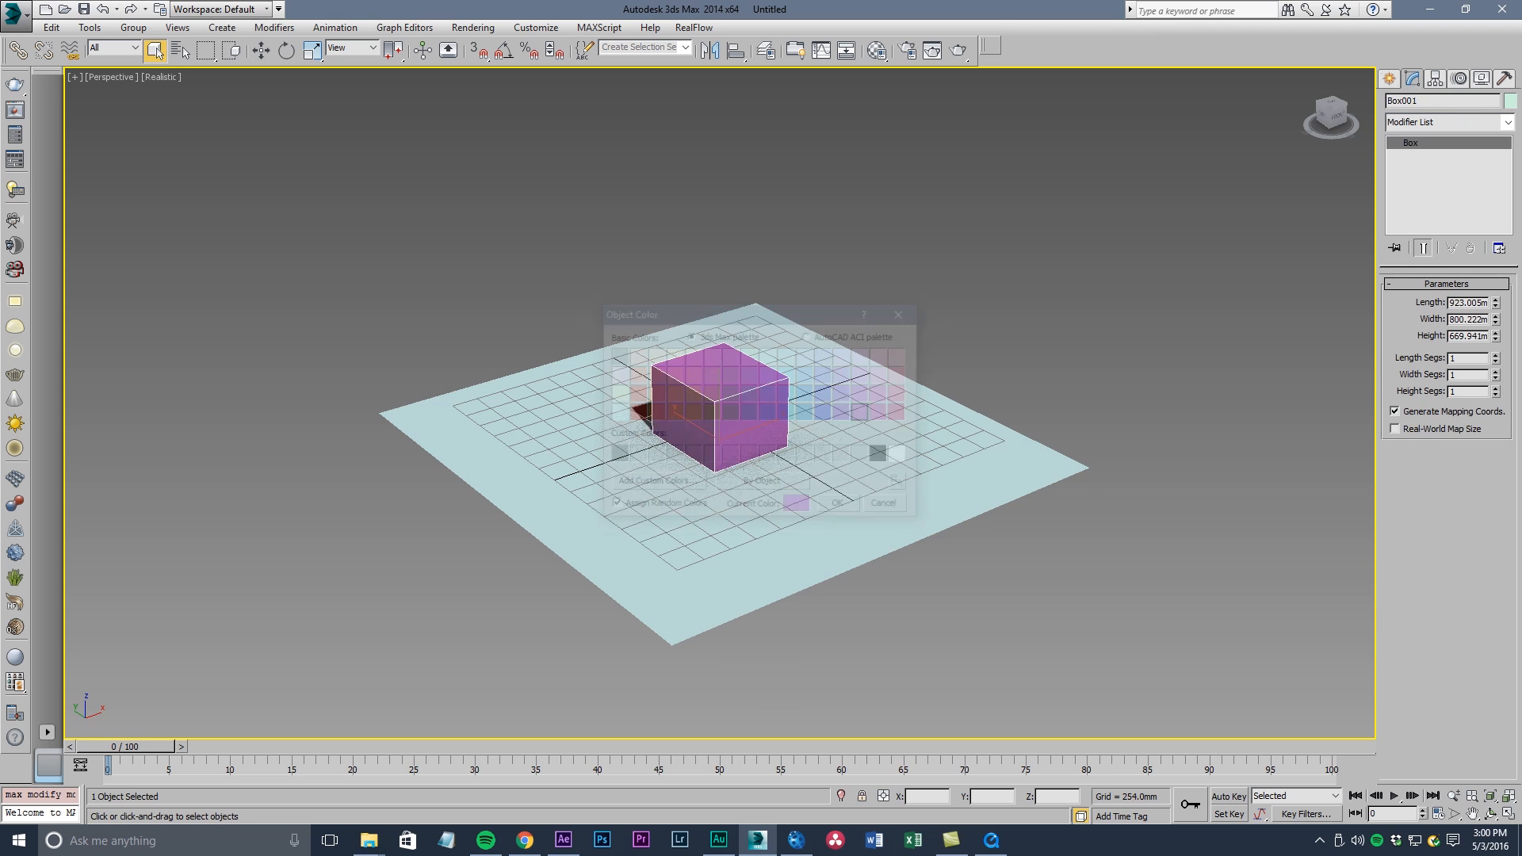
# Move the purple box straight up above the plane to a Z position of about 1241 mm
pyautogui.click(286, 51)
pyautogui.click(261, 51)
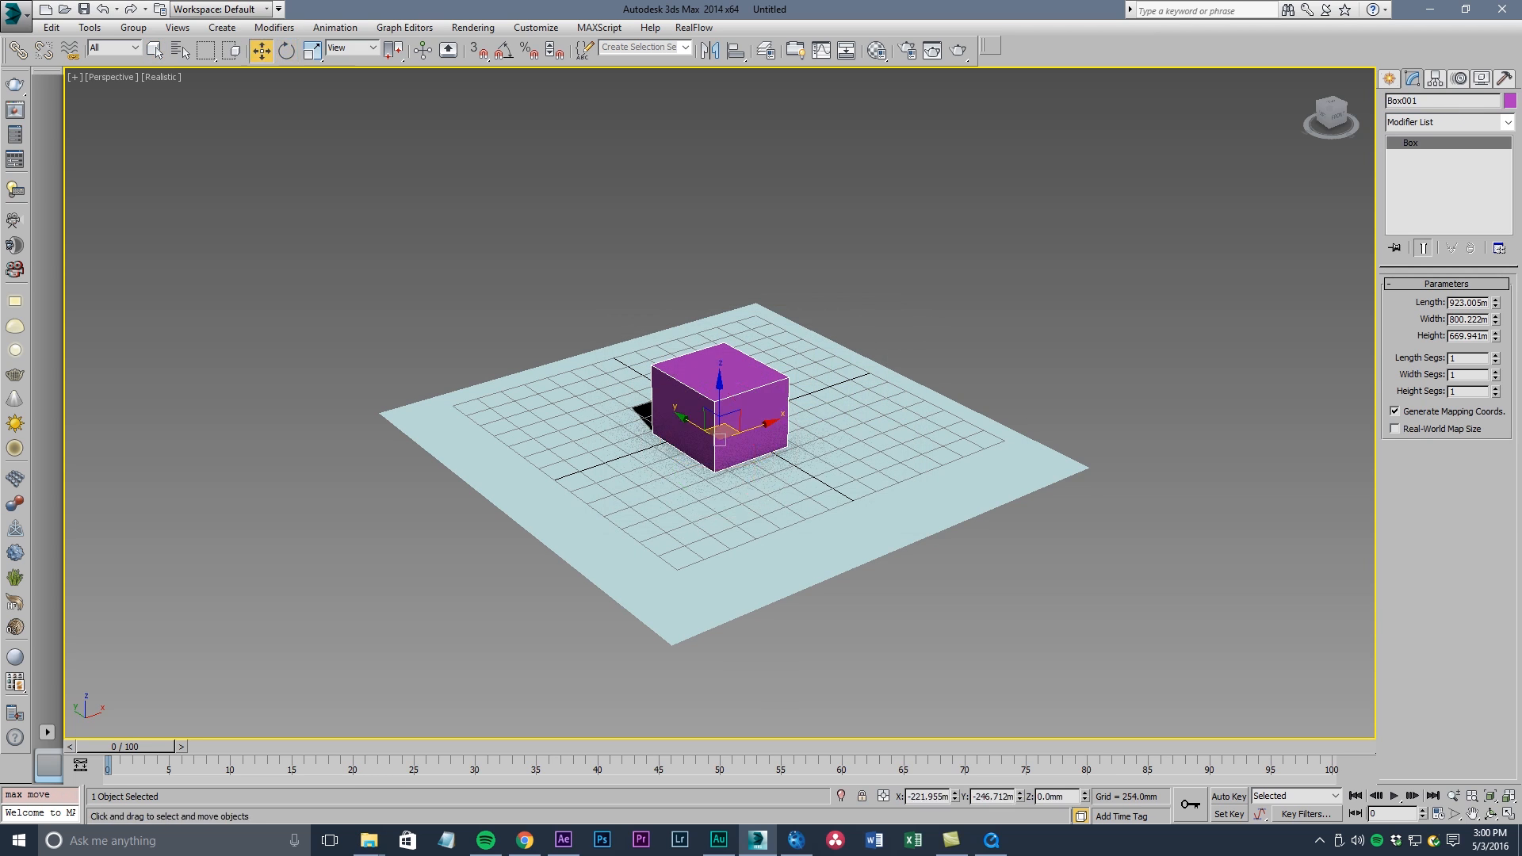
pyautogui.moveTo(720, 382); pyautogui.dragTo(720, 251)
pyautogui.keyDown('alt'); pyautogui.moveTo(719, 250); pyautogui.dragTo(812, 222, button='middle'); pyautogui.keyUp('alt')
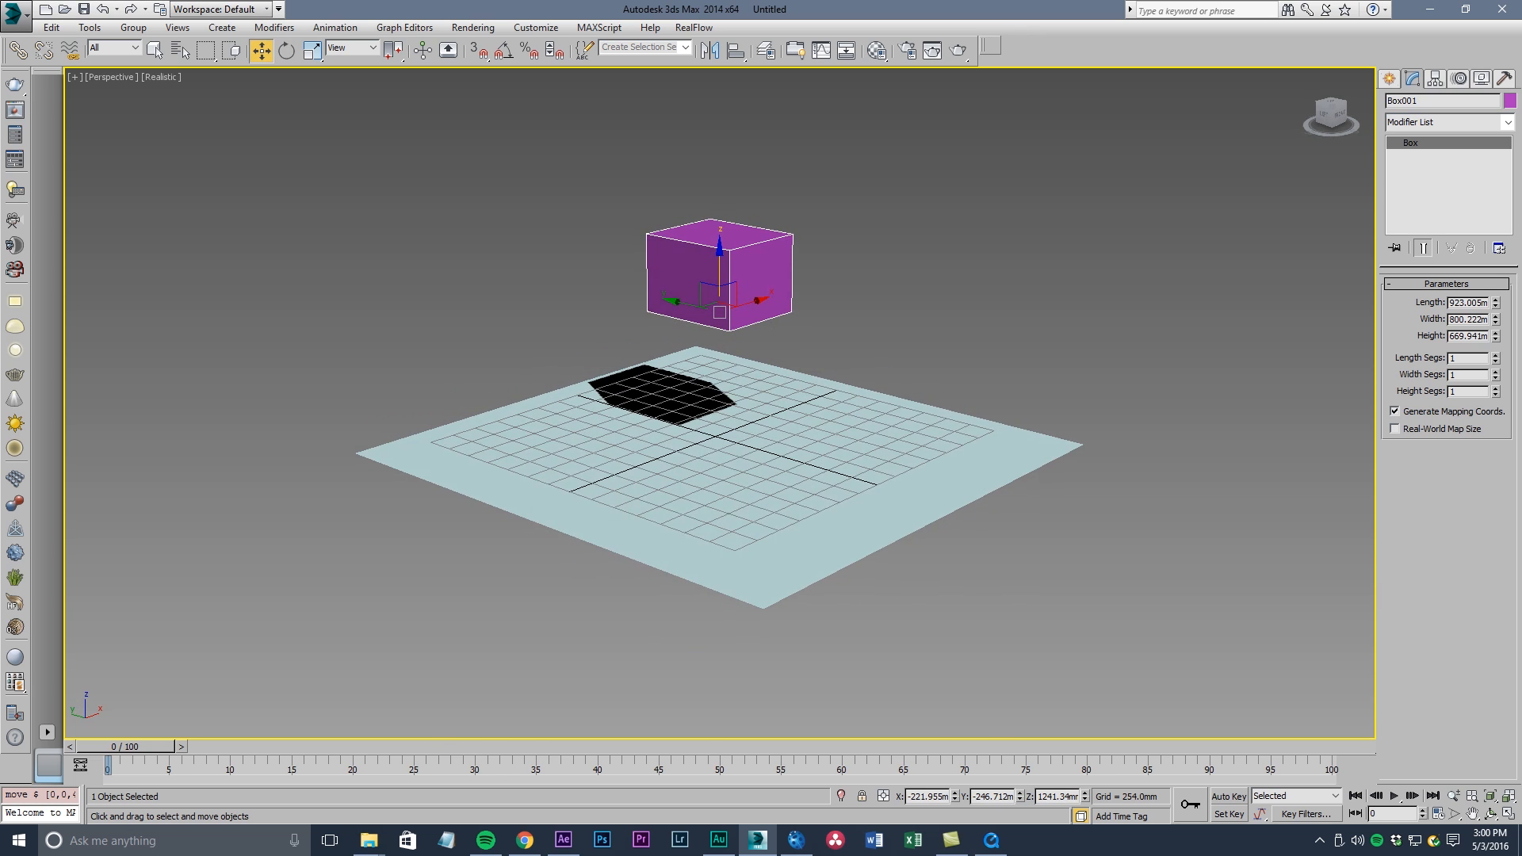
pyautogui.scroll(3, 813, 221)
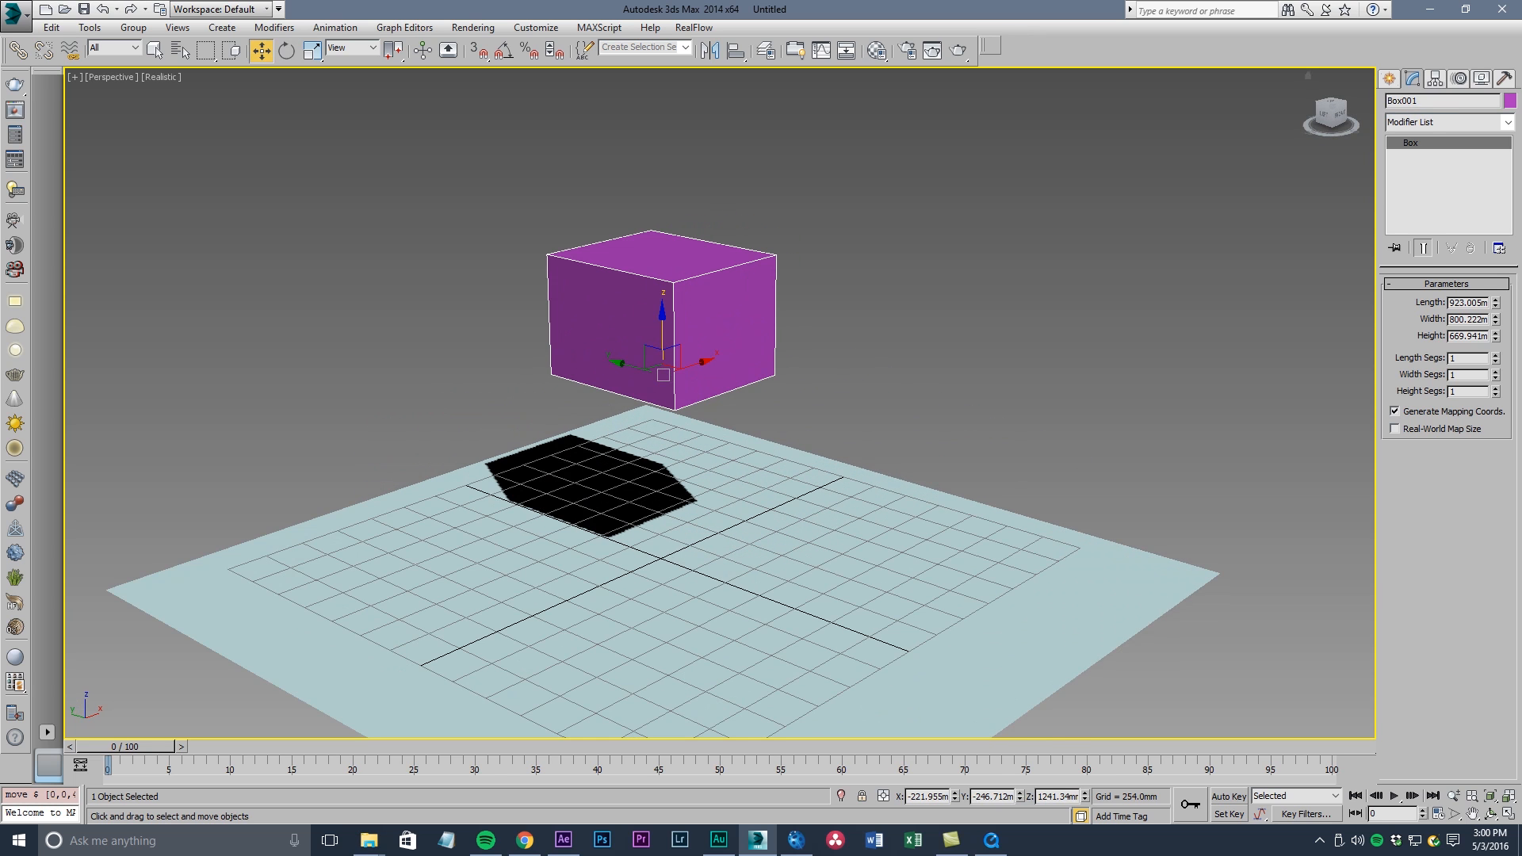
# Apply the RayFire Voxels modifier to the purple box and look closely at its voxel grid
pyautogui.click(1507, 122)
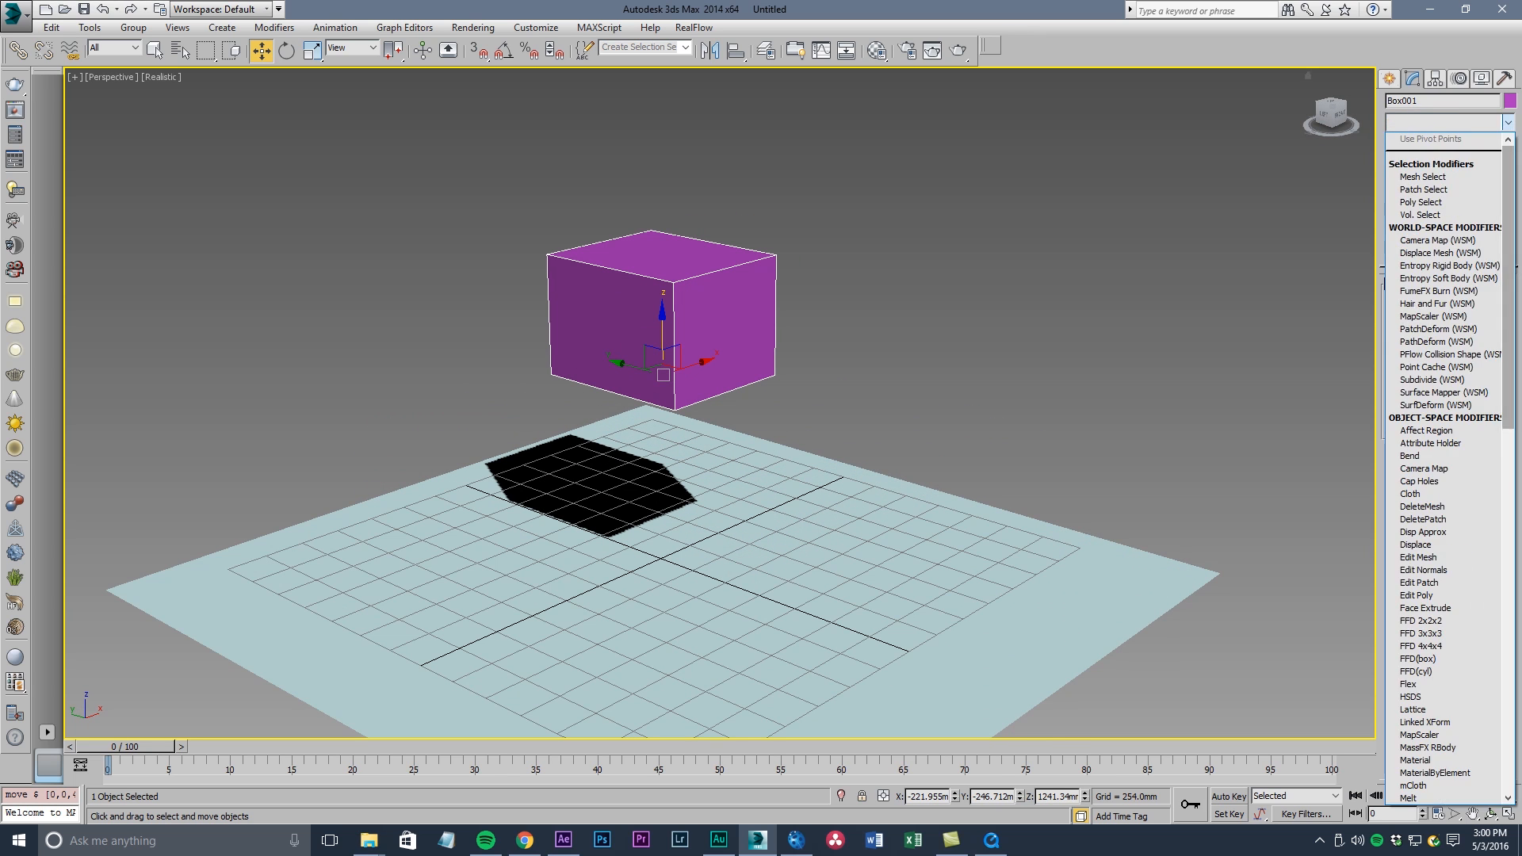
pyautogui.scroll(-15, 1443, 468)
pyautogui.scroll(-4, 1435, 365)
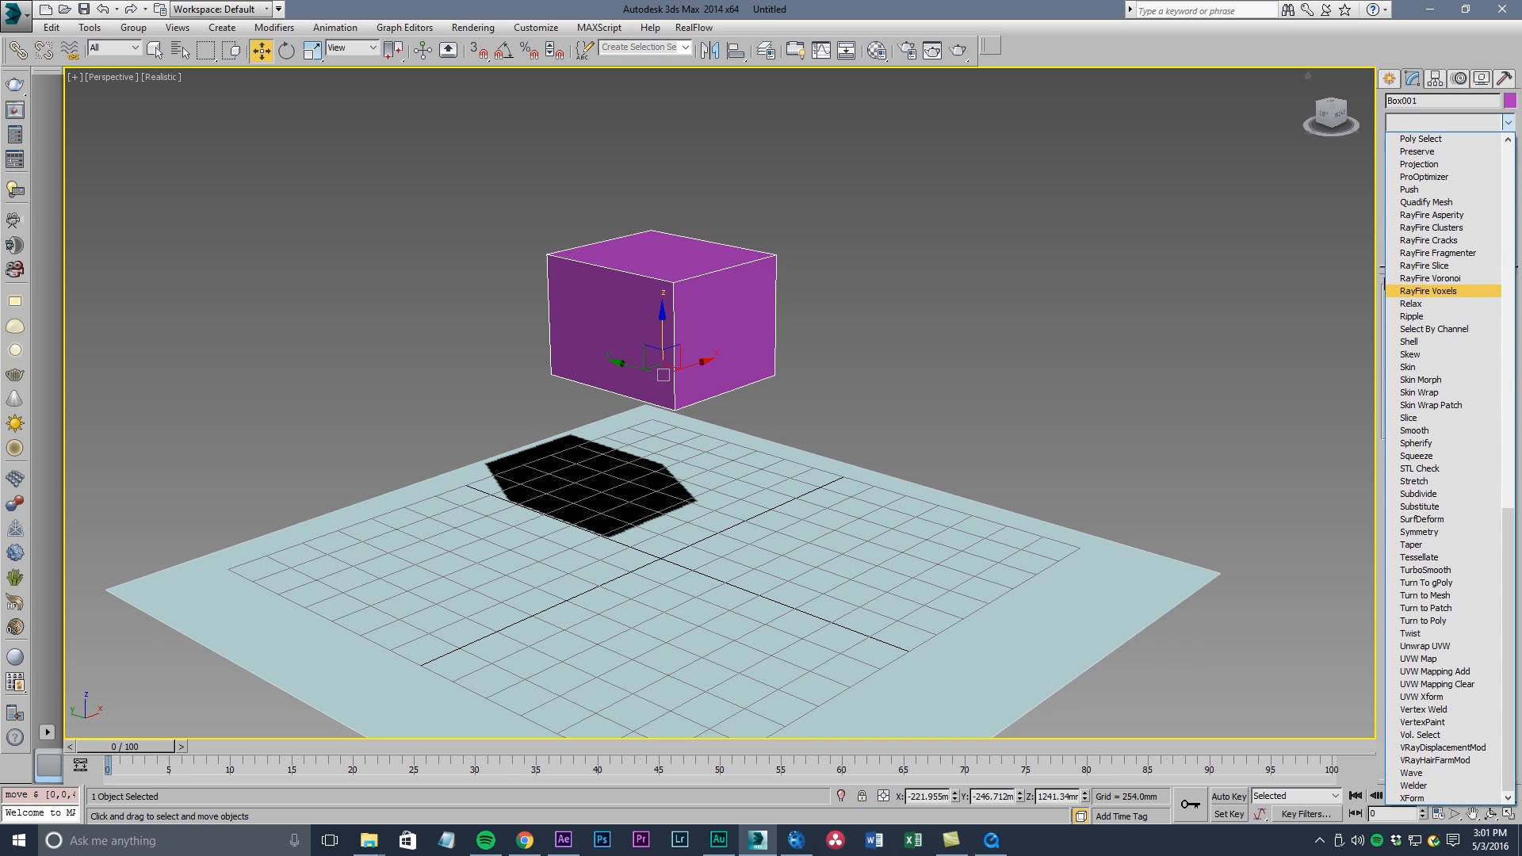
pyautogui.click(1427, 291)
pyautogui.scroll(3, 682, 380)
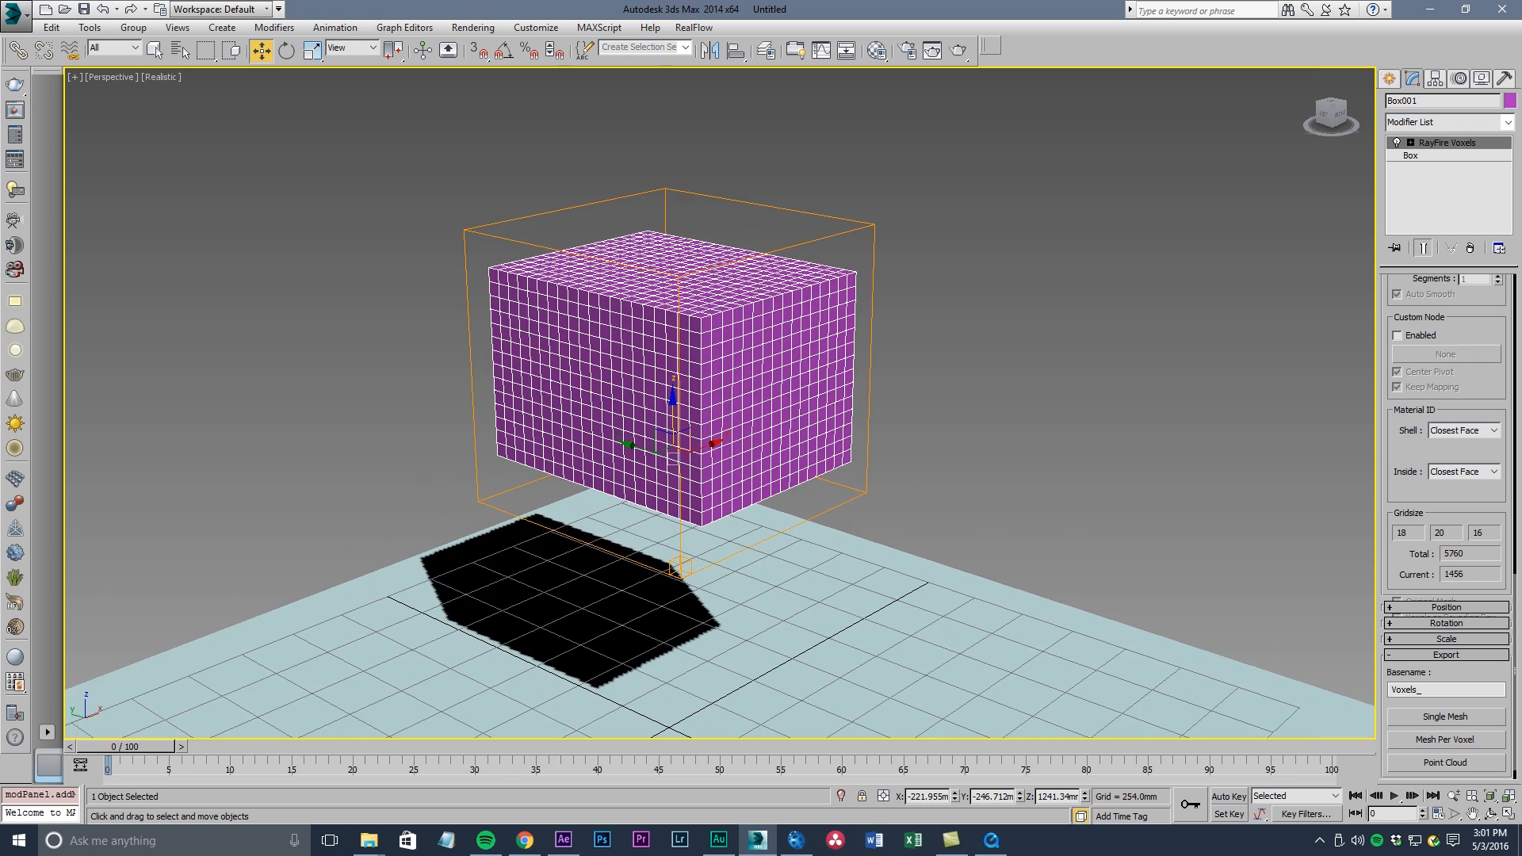
pyautogui.scroll(3, 682, 380)
pyautogui.moveTo(682, 380)
pyautogui.keyDown('alt'); pyautogui.mouseDown(button='middle')
pyautogui.moveTo(614, 353)
pyautogui.moveTo(664, 340)
pyautogui.moveTo(686, 357)
pyautogui.mouseUp(button='middle'); pyautogui.keyUp('alt')
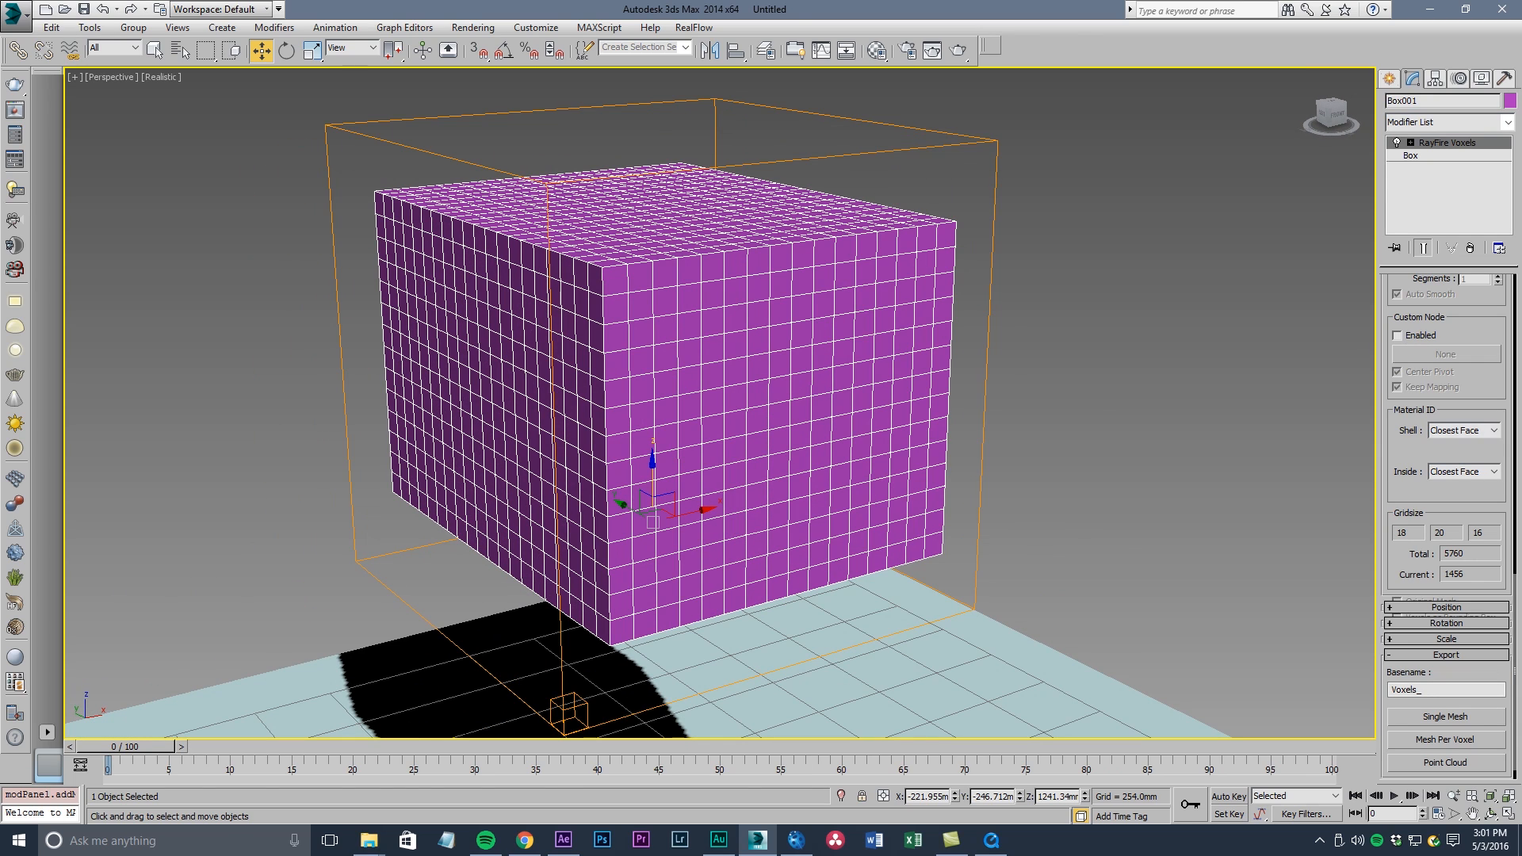
# Set the RayFire Voxels voxel width to about 55.8 mm and the voxel spacing to about 7.4 mm
pyautogui.scroll(5, 1446, 555)
pyautogui.scroll(5, 1446, 555)
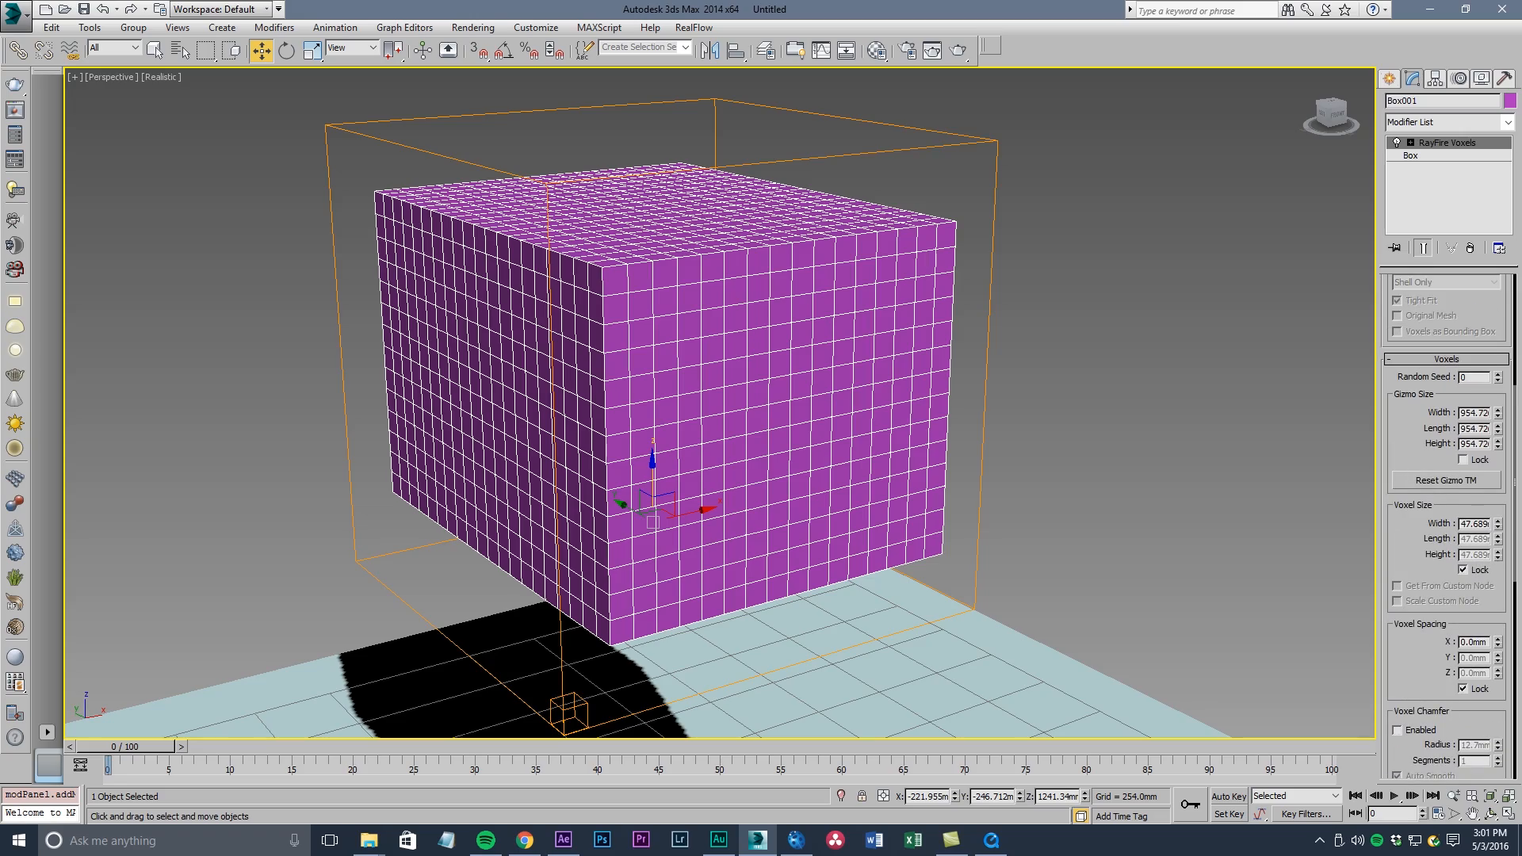
pyautogui.scroll(-1, 1448, 527)
pyautogui.moveTo(1497, 463); pyautogui.dragTo(1497, 436)
pyautogui.scroll(-2, 1447, 476)
pyautogui.keyDown('alt'); pyautogui.moveTo(714, 396); pyautogui.dragTo(722, 420, button='middle'); pyautogui.keyUp('alt')
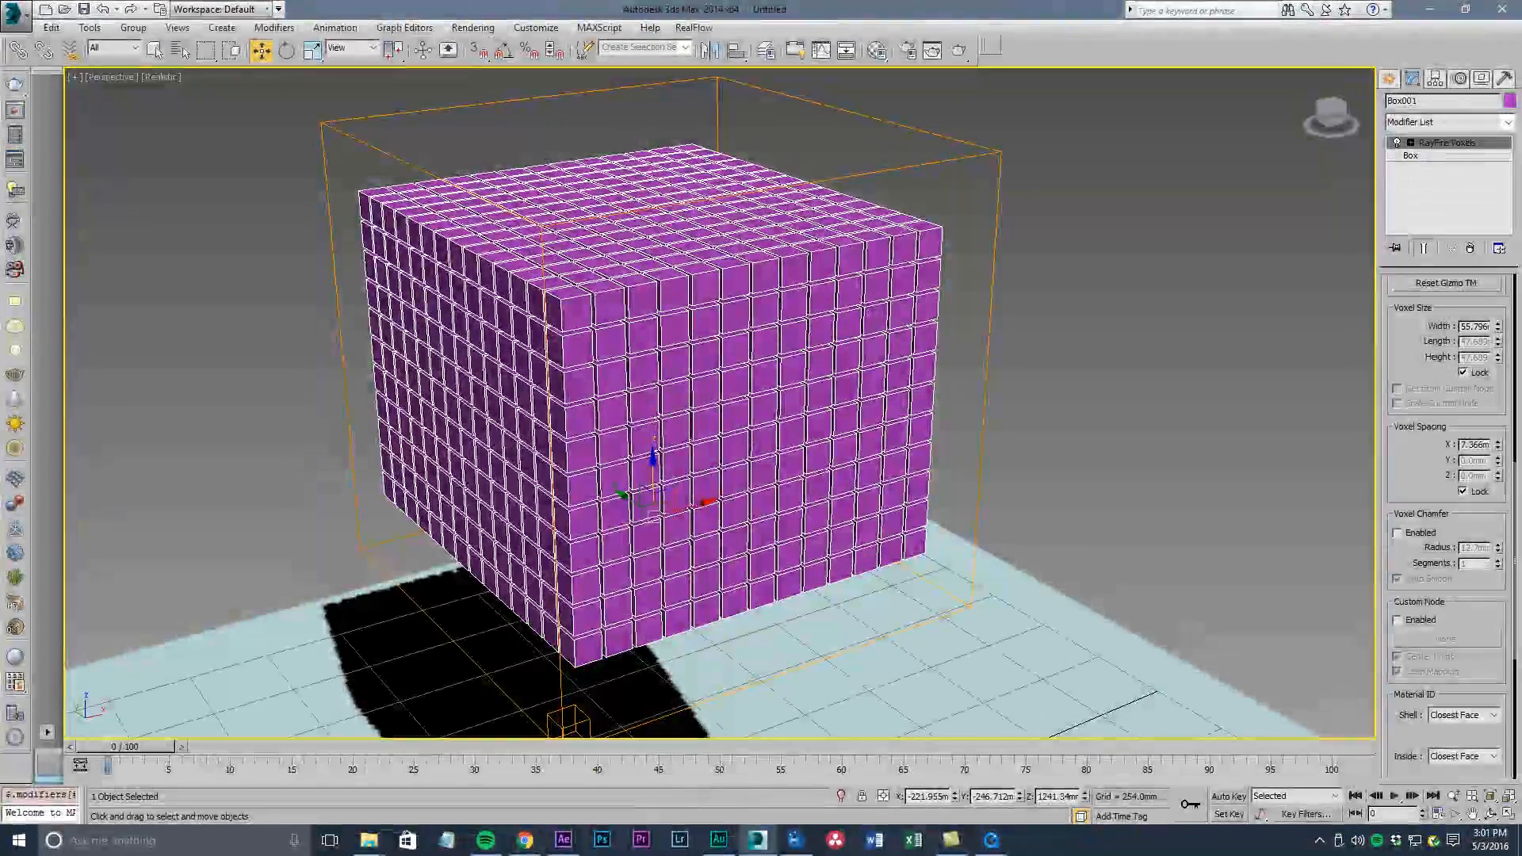
# Enlarge the RayFire voxels until the grid is 5 × 5 × 5 and export the box as one mesh per voxel
pyautogui.moveTo(1497, 325); pyautogui.dragTo(1498, 285)
pyautogui.keyDown('alt'); pyautogui.moveTo(713, 396); pyautogui.dragTo(678, 369, button='middle'); pyautogui.keyUp('alt')
pyautogui.scroll(-3, 713, 396)
pyautogui.scroll(-5, 1447, 523)
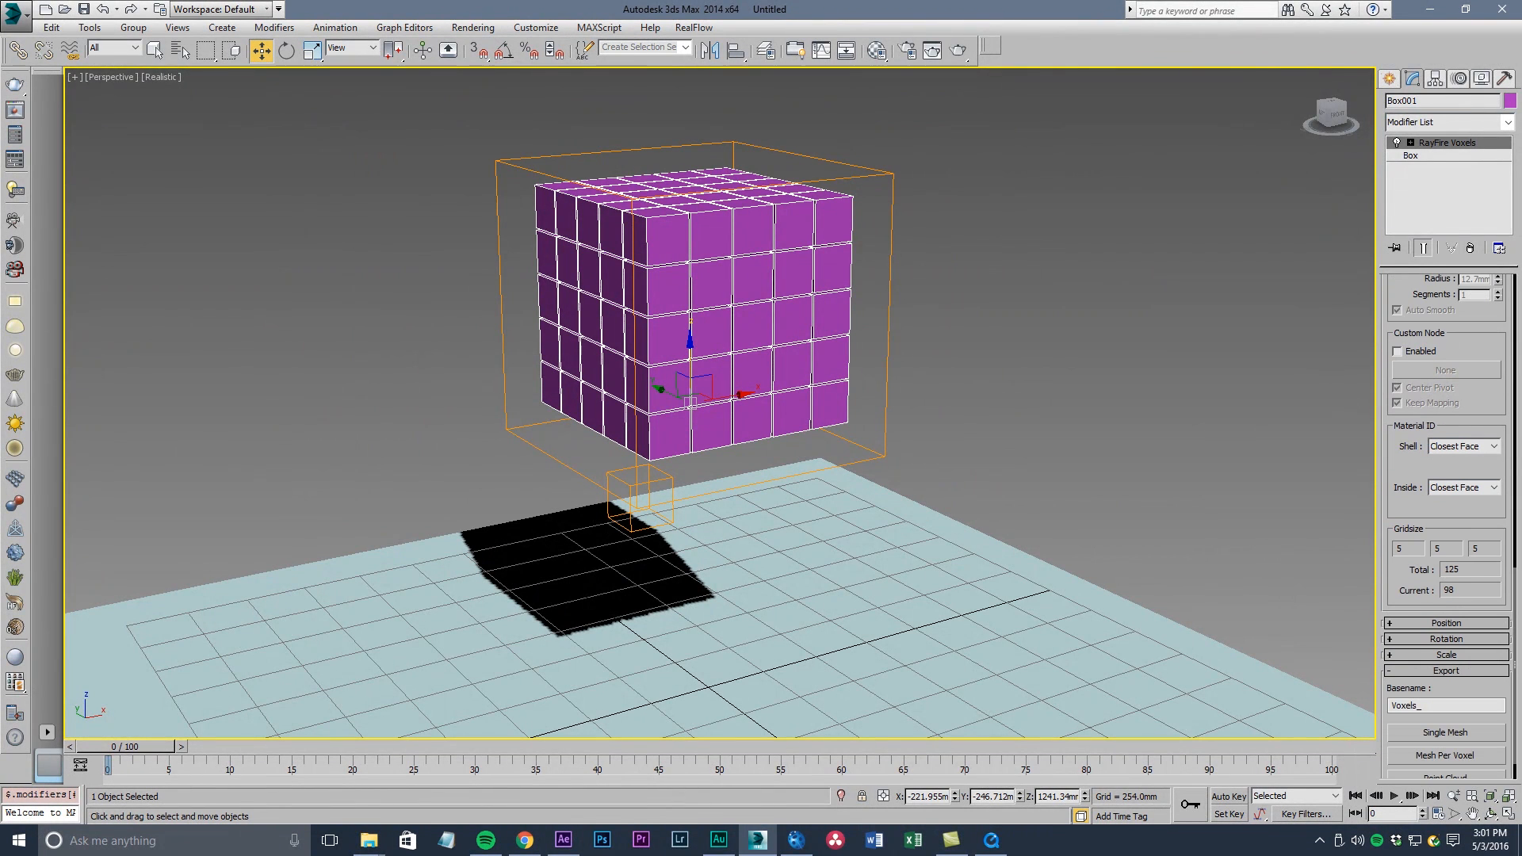
pyautogui.scroll(-1, 1447, 523)
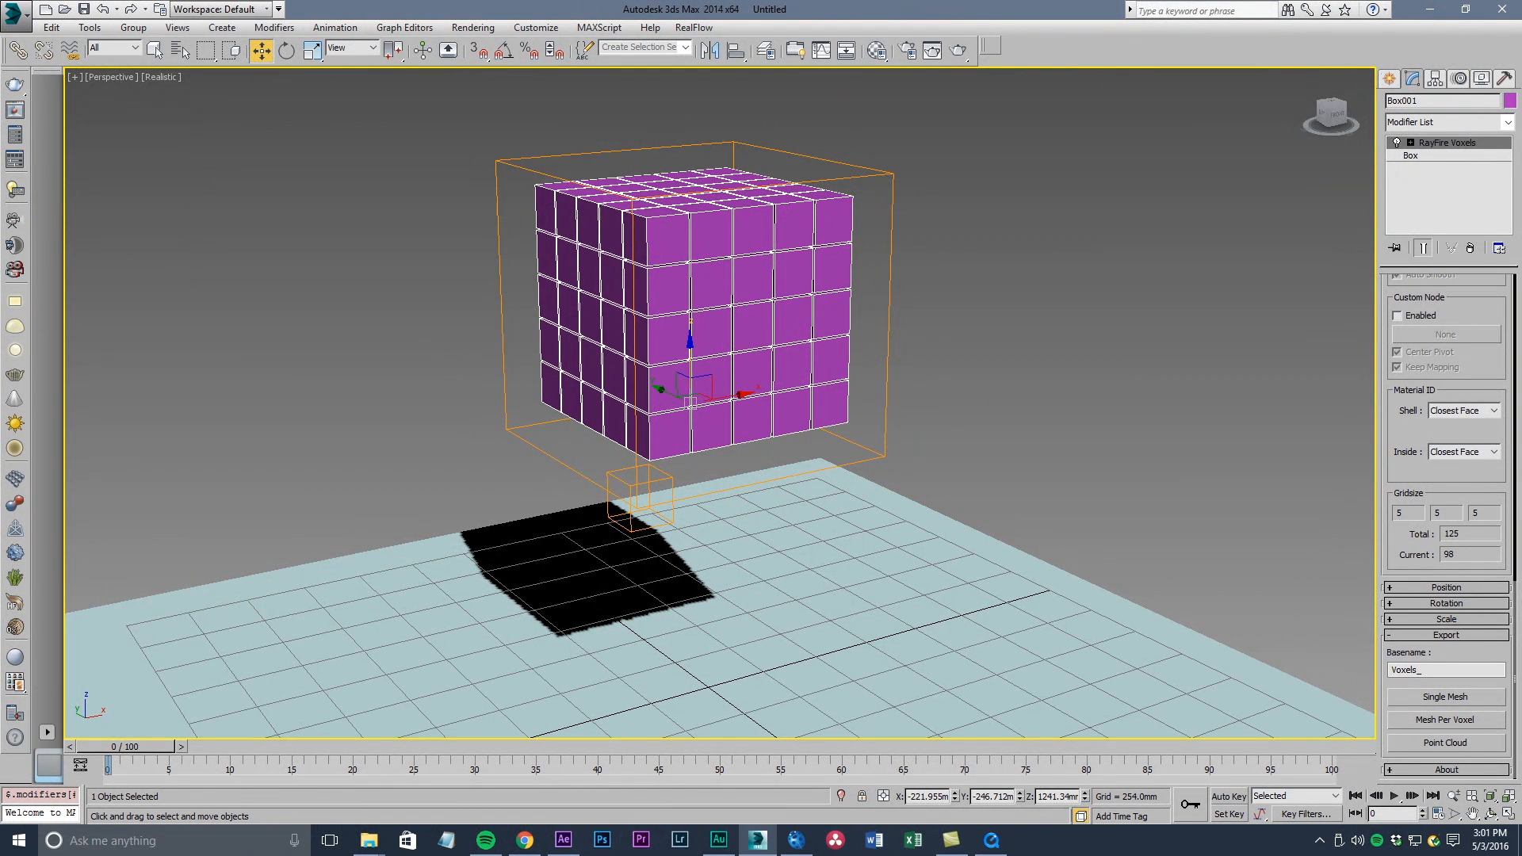
pyautogui.click(1444, 720)
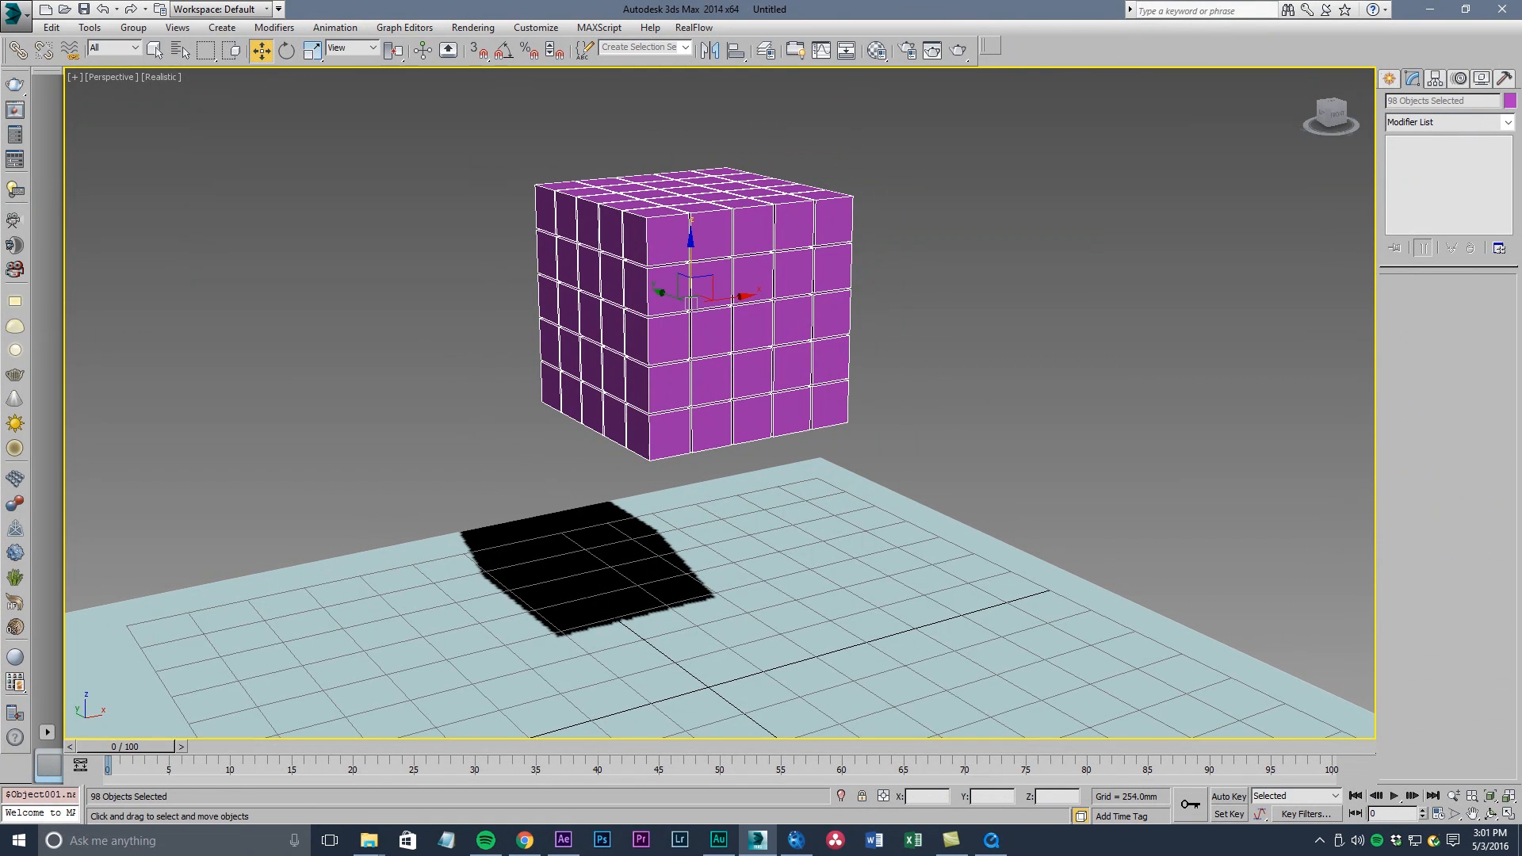
# Select the original Box001 by name and hide it, leaving only the exported voxel meshes and the plane
pyautogui.click(180, 50)
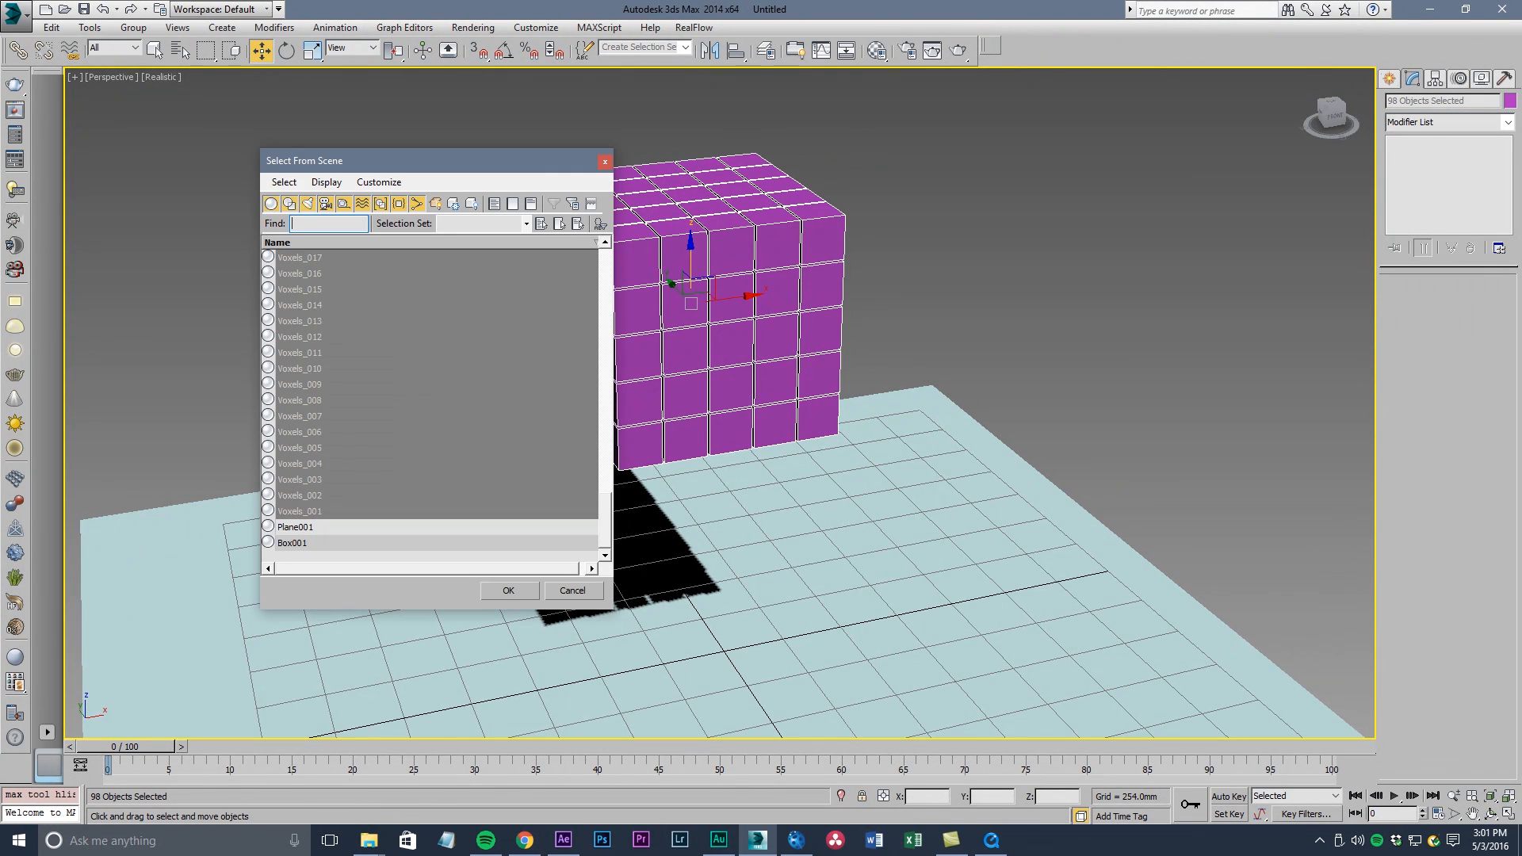
pyautogui.doubleClick(292, 542)
pyautogui.rightClick(655, 342)
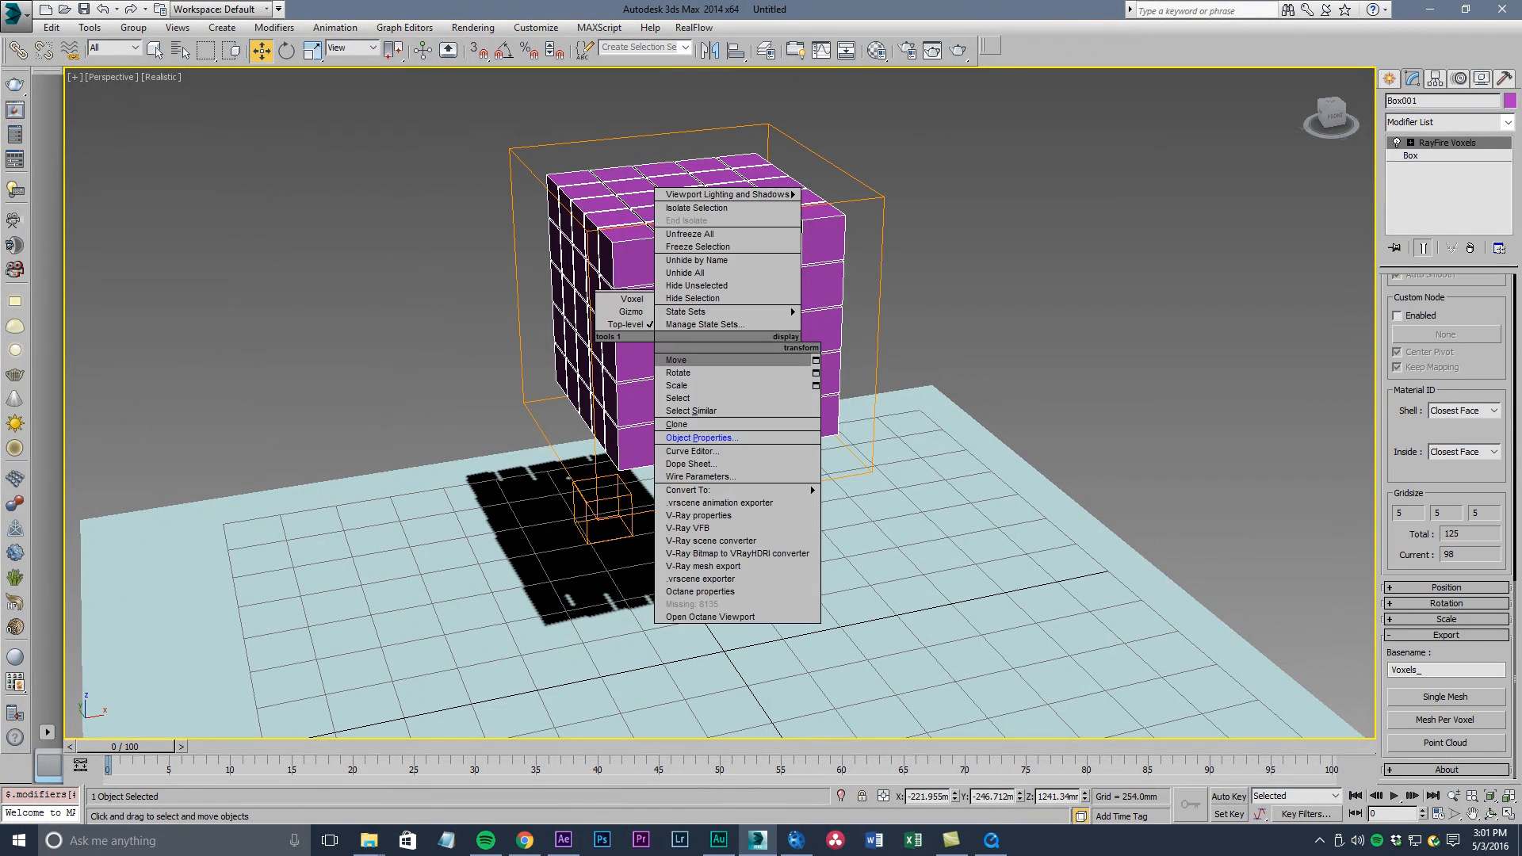
pyautogui.click(700, 437)
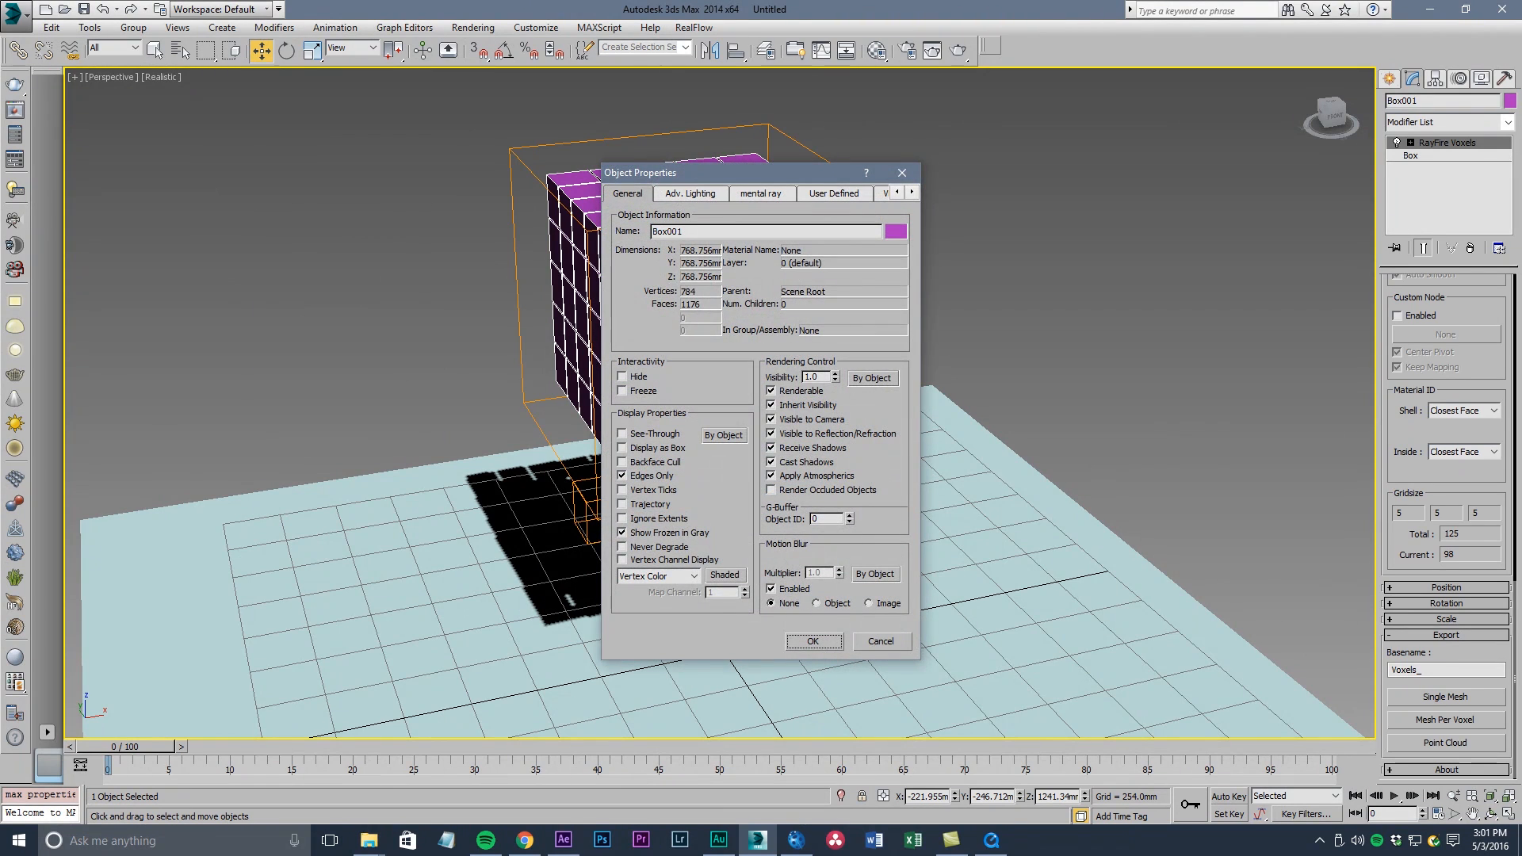
pyautogui.click(813, 641)
pyautogui.keyDown('alt'); pyautogui.moveTo(793, 476); pyautogui.dragTo(722, 420, button='middle'); pyautogui.keyUp('alt')
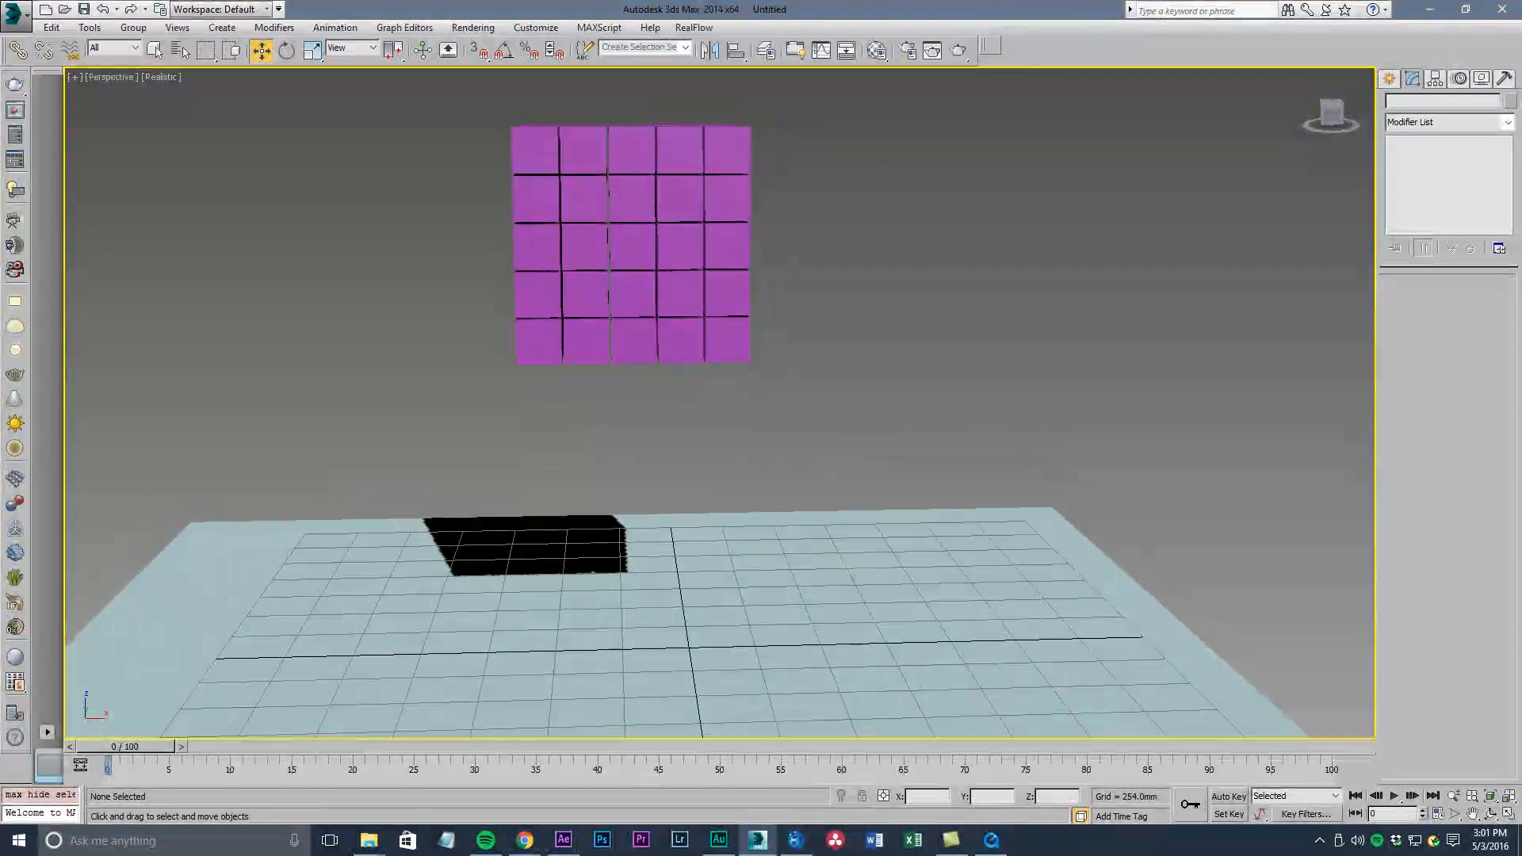
pyautogui.moveTo(722, 317); pyautogui.dragTo(762, 399, button='middle')
# Pick voxel meshes one by one along the cube's upper row to check that each is a separate object
pyautogui.click(768, 238)
pyautogui.keyDown('alt'); pyautogui.moveTo(766, 235); pyautogui.dragTo(793, 301, button='middle'); pyautogui.keyUp('alt')
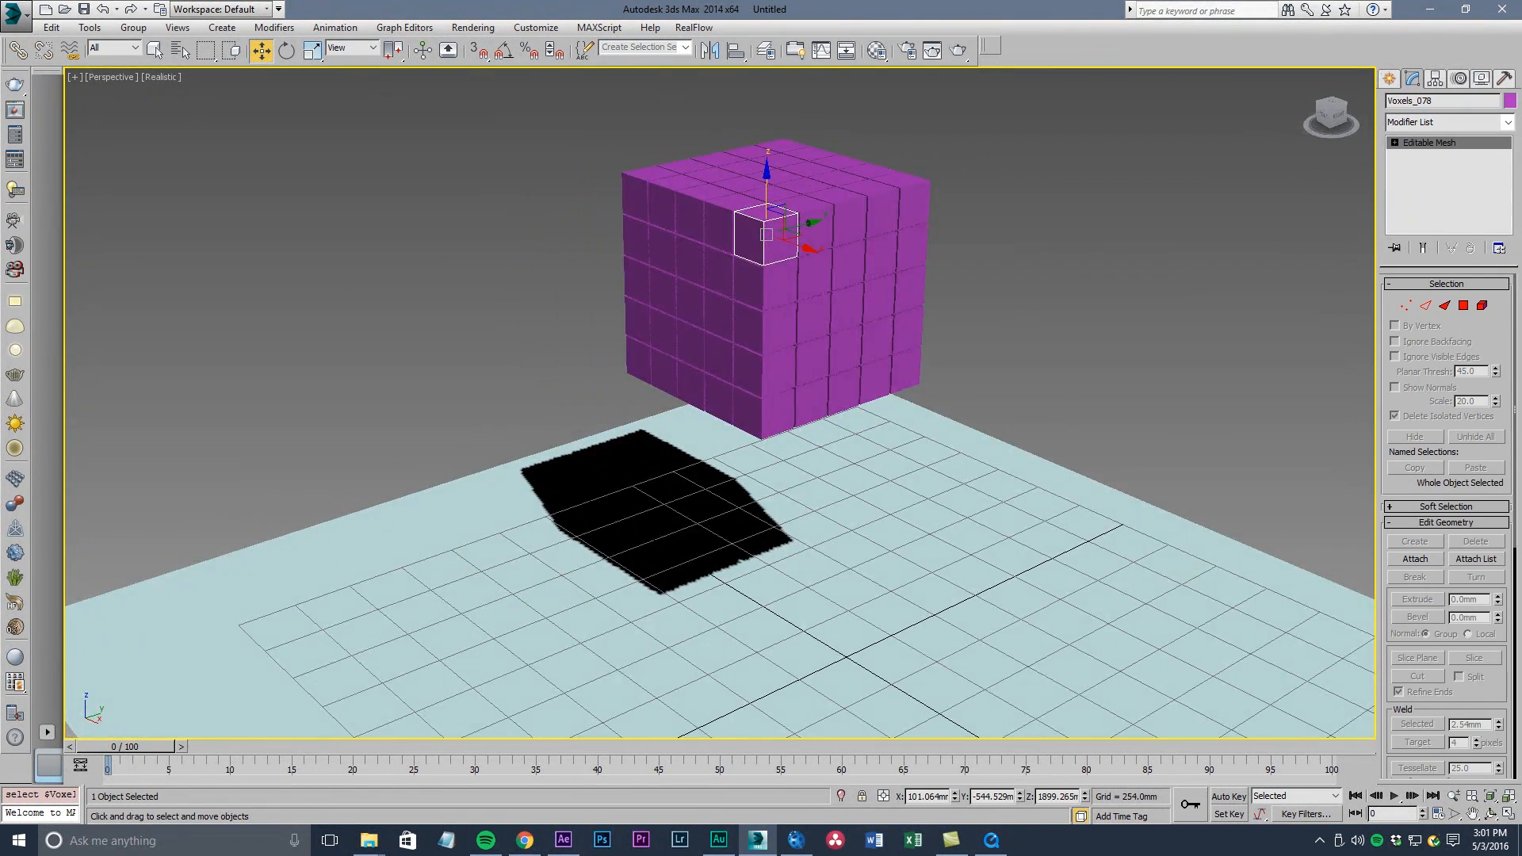
pyautogui.click(802, 221)
pyautogui.click(843, 203)
pyautogui.click(883, 194)
pyautogui.click(911, 186)
pyautogui.keyDown('alt'); pyautogui.moveTo(912, 190); pyautogui.dragTo(935, 171, button='middle'); pyautogui.keyUp('alt')
pyautogui.keyDown('alt'); pyautogui.moveTo(935, 170); pyautogui.dragTo(911, 178, button='middle'); pyautogui.keyUp('alt')
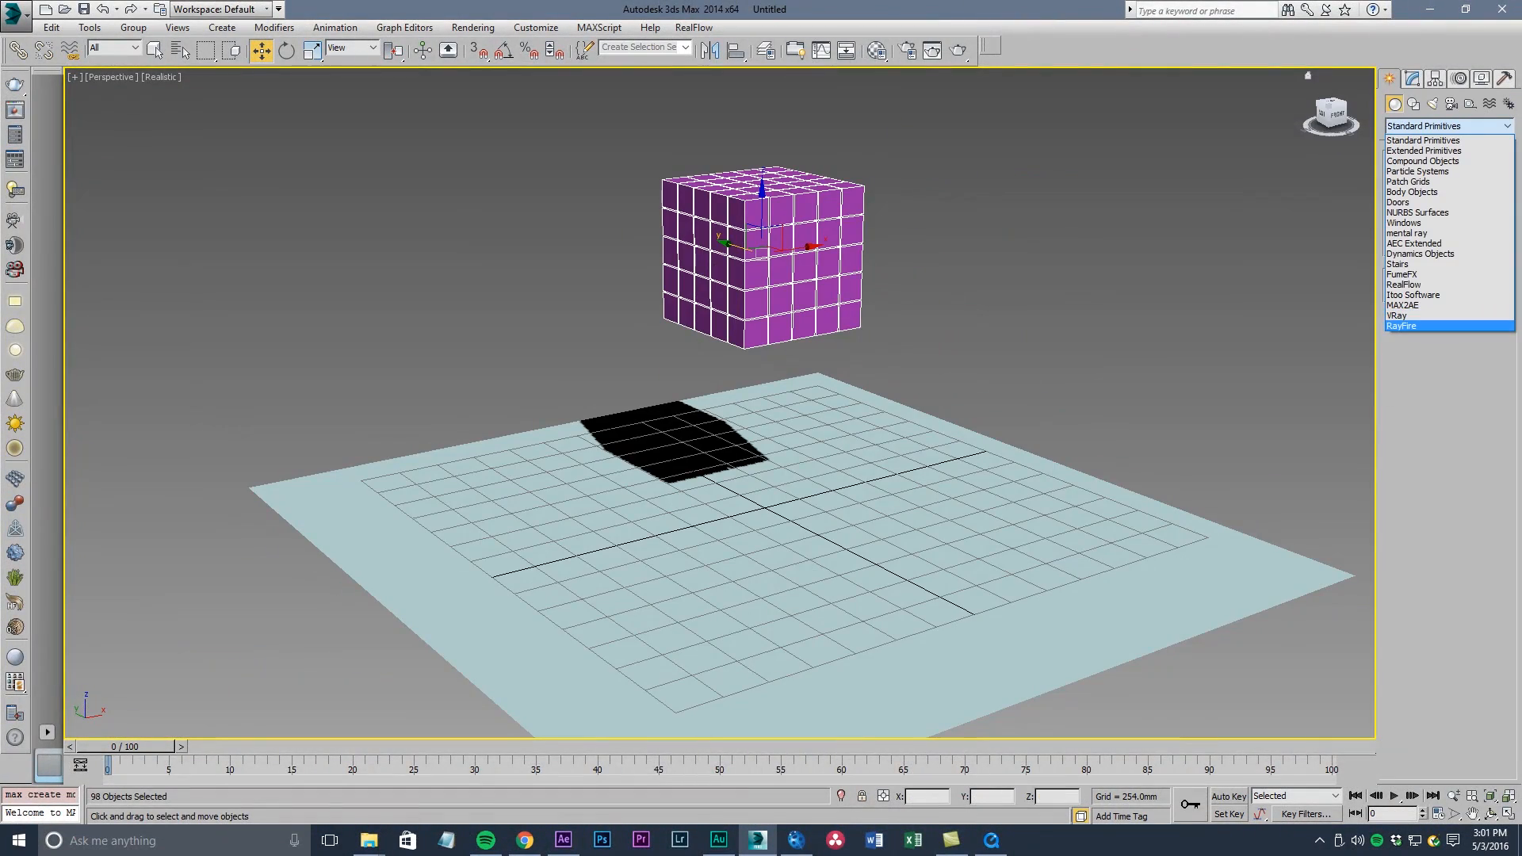
# Open the RayFire tool, adding all voxel meshes as Dynamic / Impact objects and the plane as a Static & Kinematic object
pyautogui.click(1401, 325)
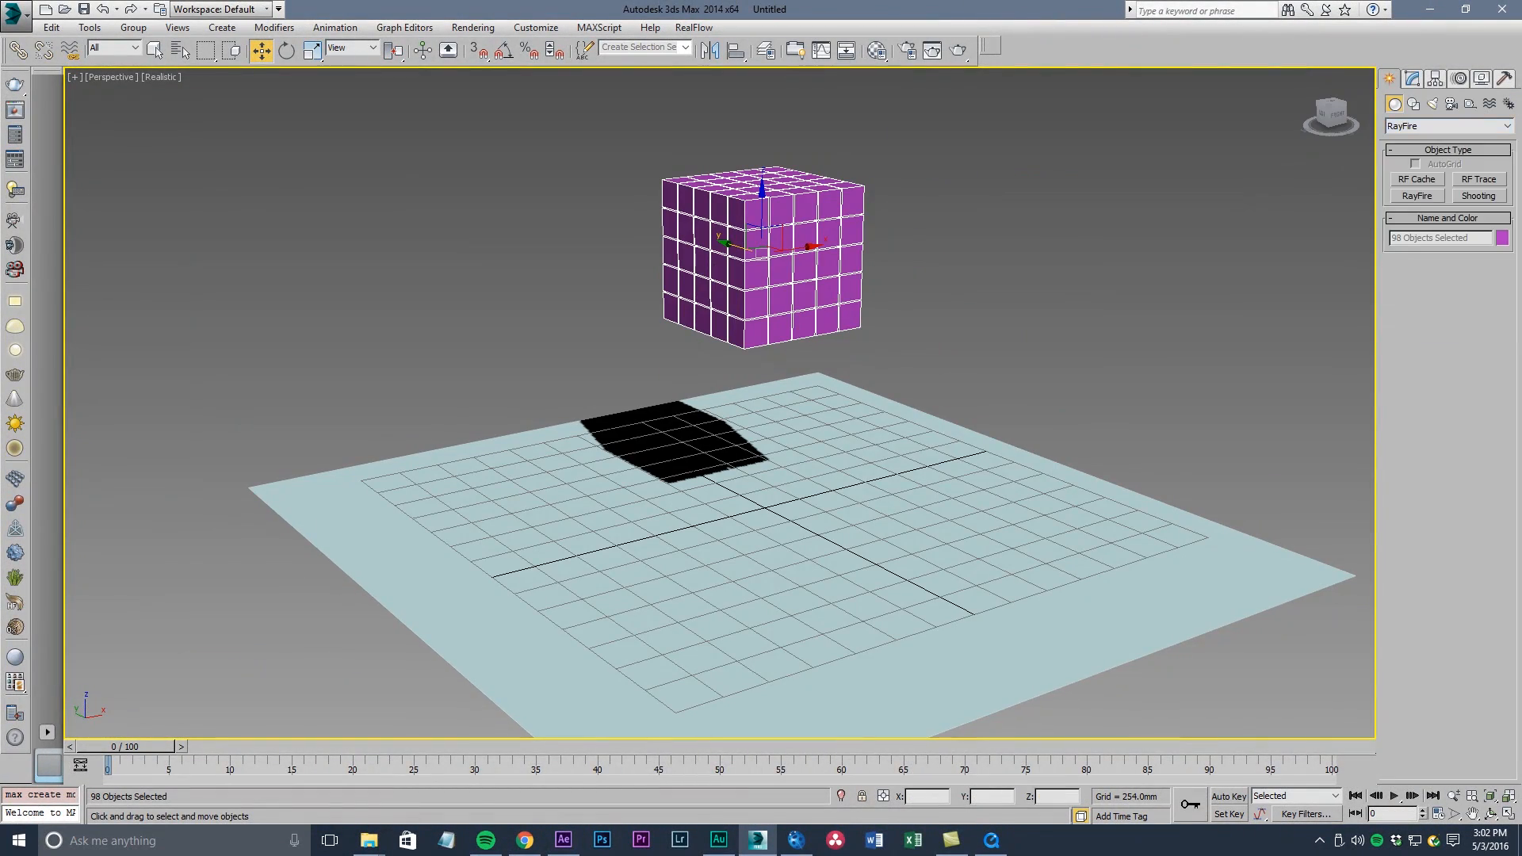
pyautogui.click(1418, 196)
pyautogui.click(1449, 285)
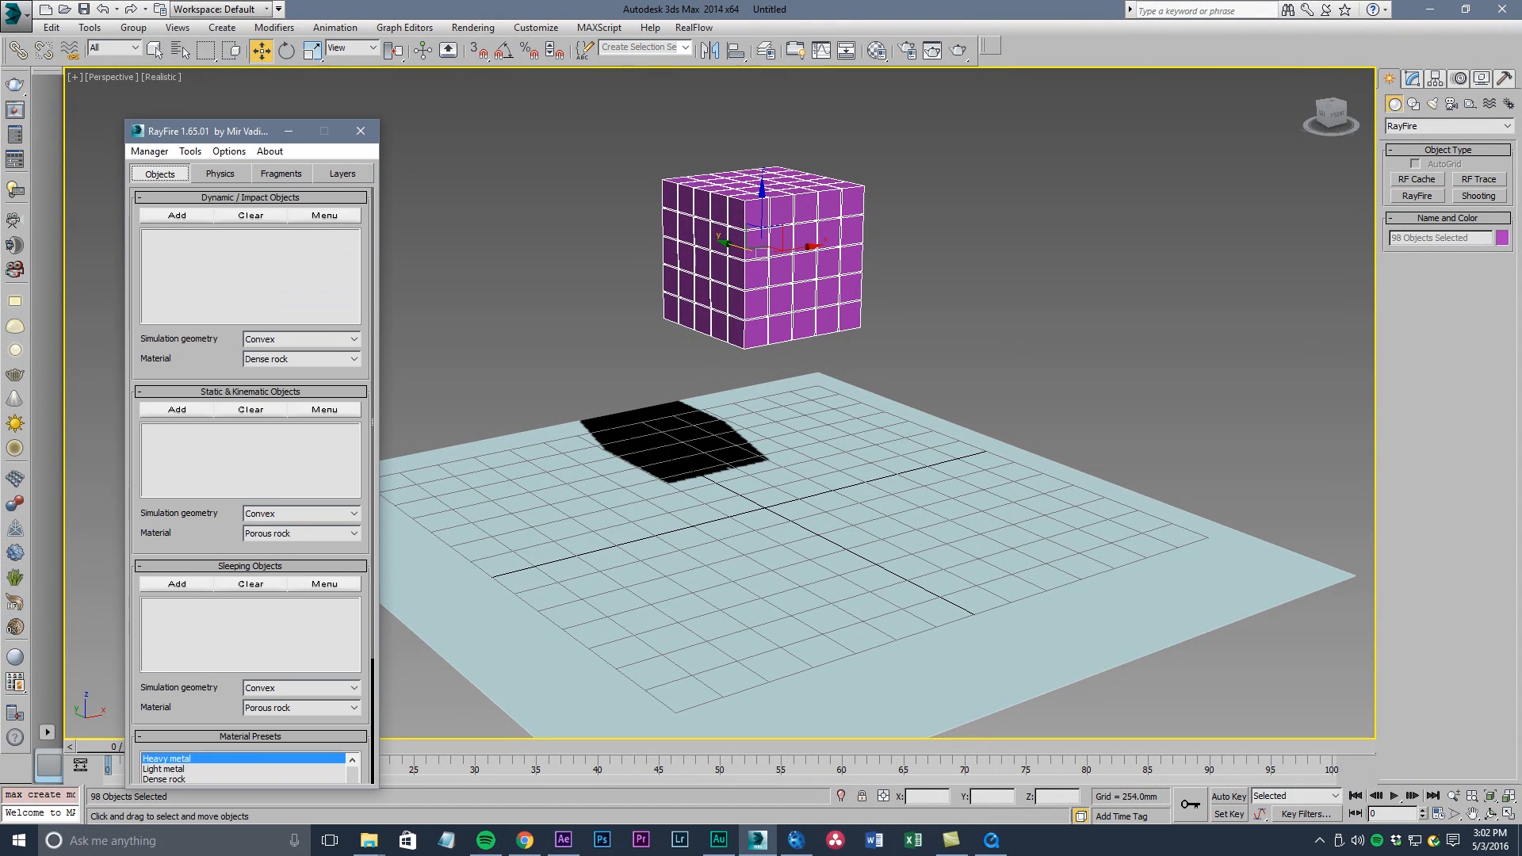
pyautogui.click(177, 215)
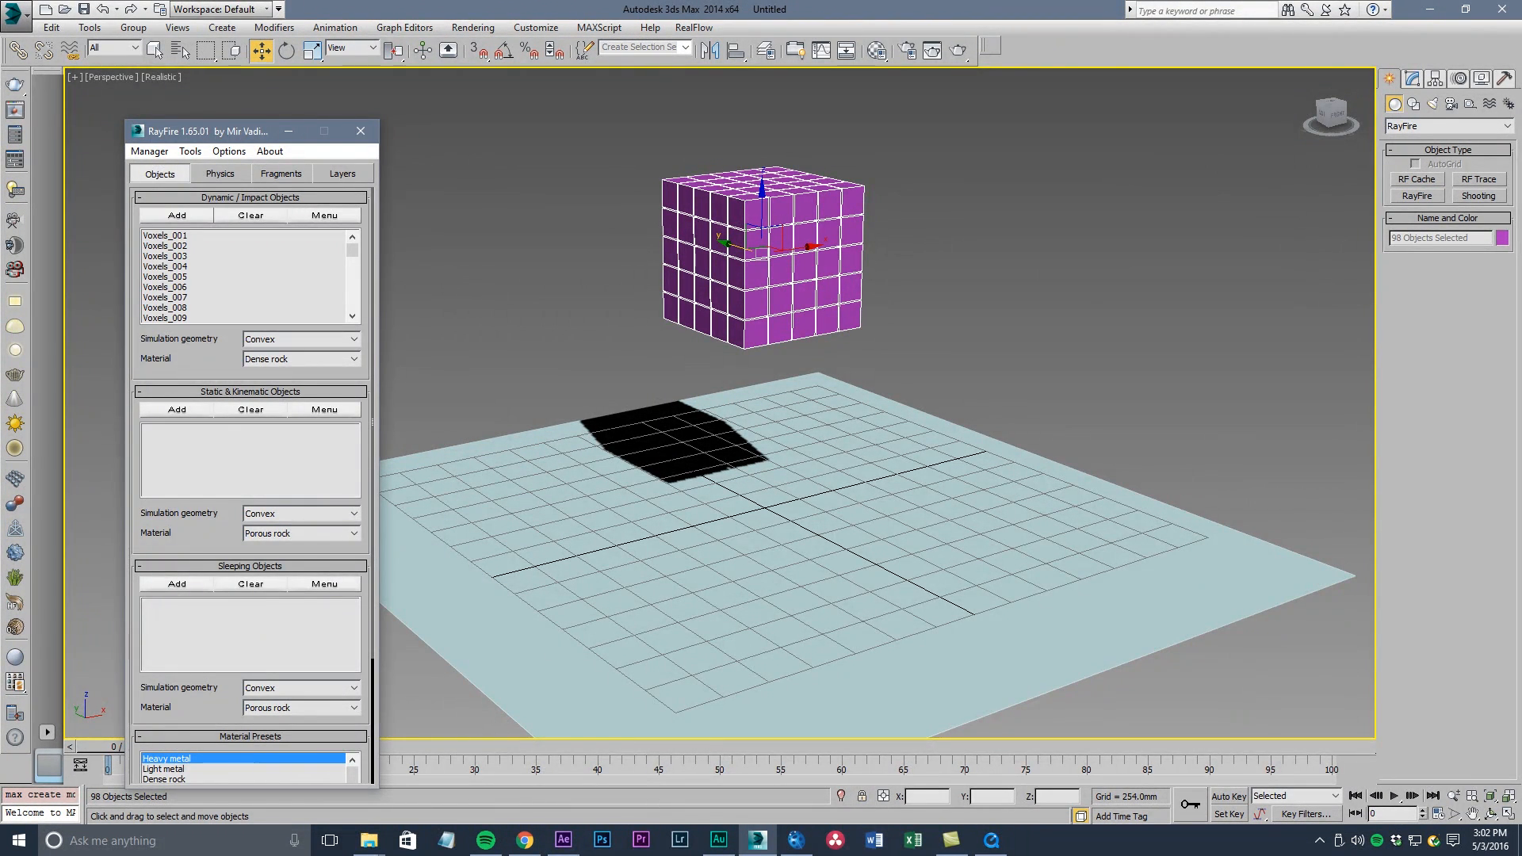
pyautogui.click(761, 523)
pyautogui.click(177, 409)
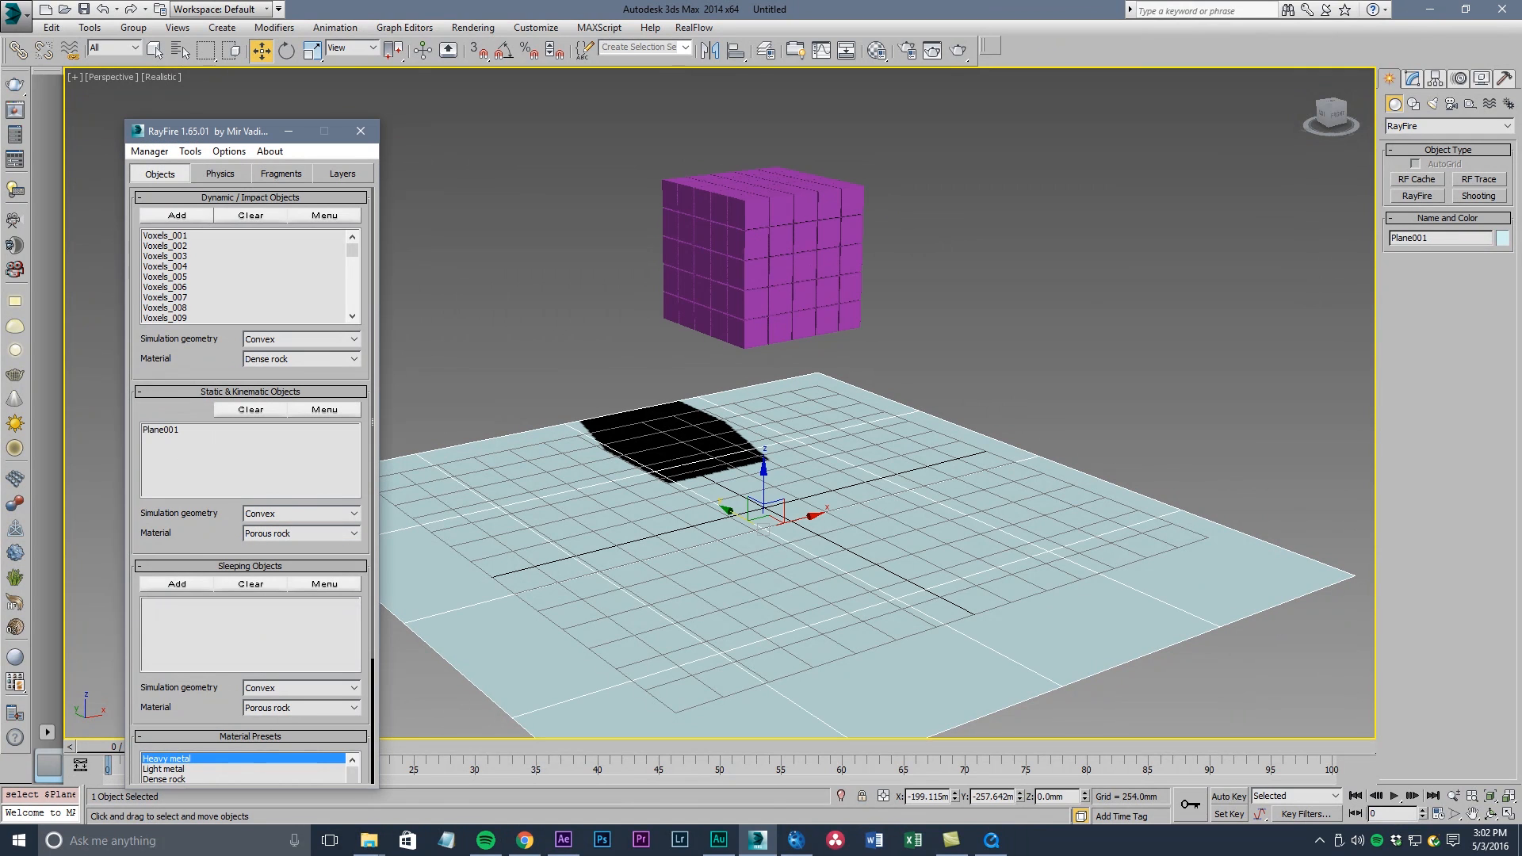
# Bring up the RayFire physics options, then select all voxel meshes and rotate them together so the cube tilts above the plane
pyautogui.click(220, 174)
pyautogui.keyDown('alt'); pyautogui.moveTo(793, 396); pyautogui.dragTo(840, 333, button='middle'); pyautogui.keyUp('alt')
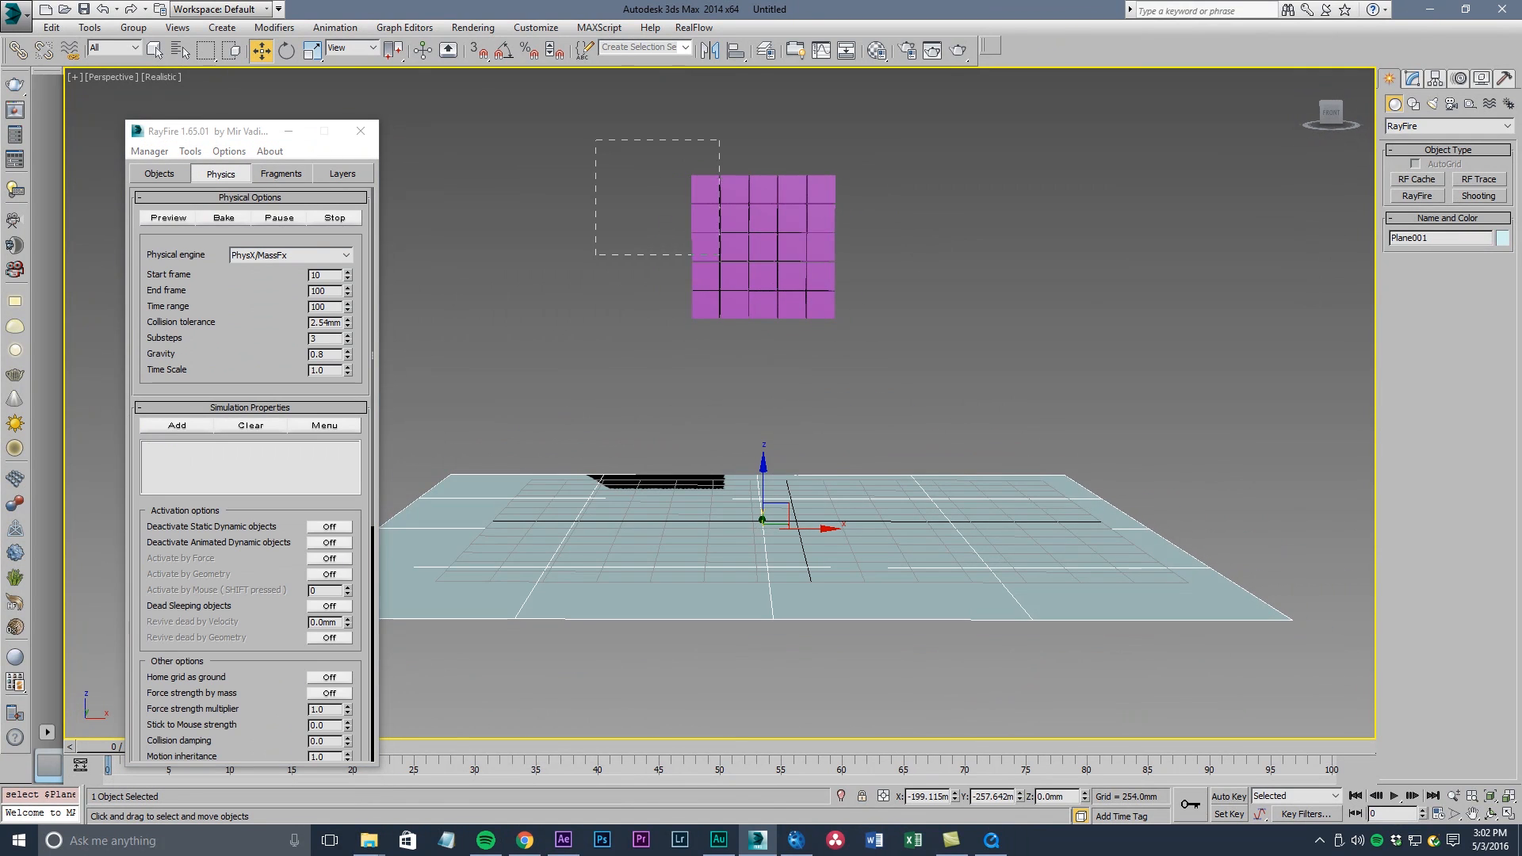
pyautogui.moveTo(719, 255); pyautogui.dragTo(844, 329)
pyautogui.click(286, 50)
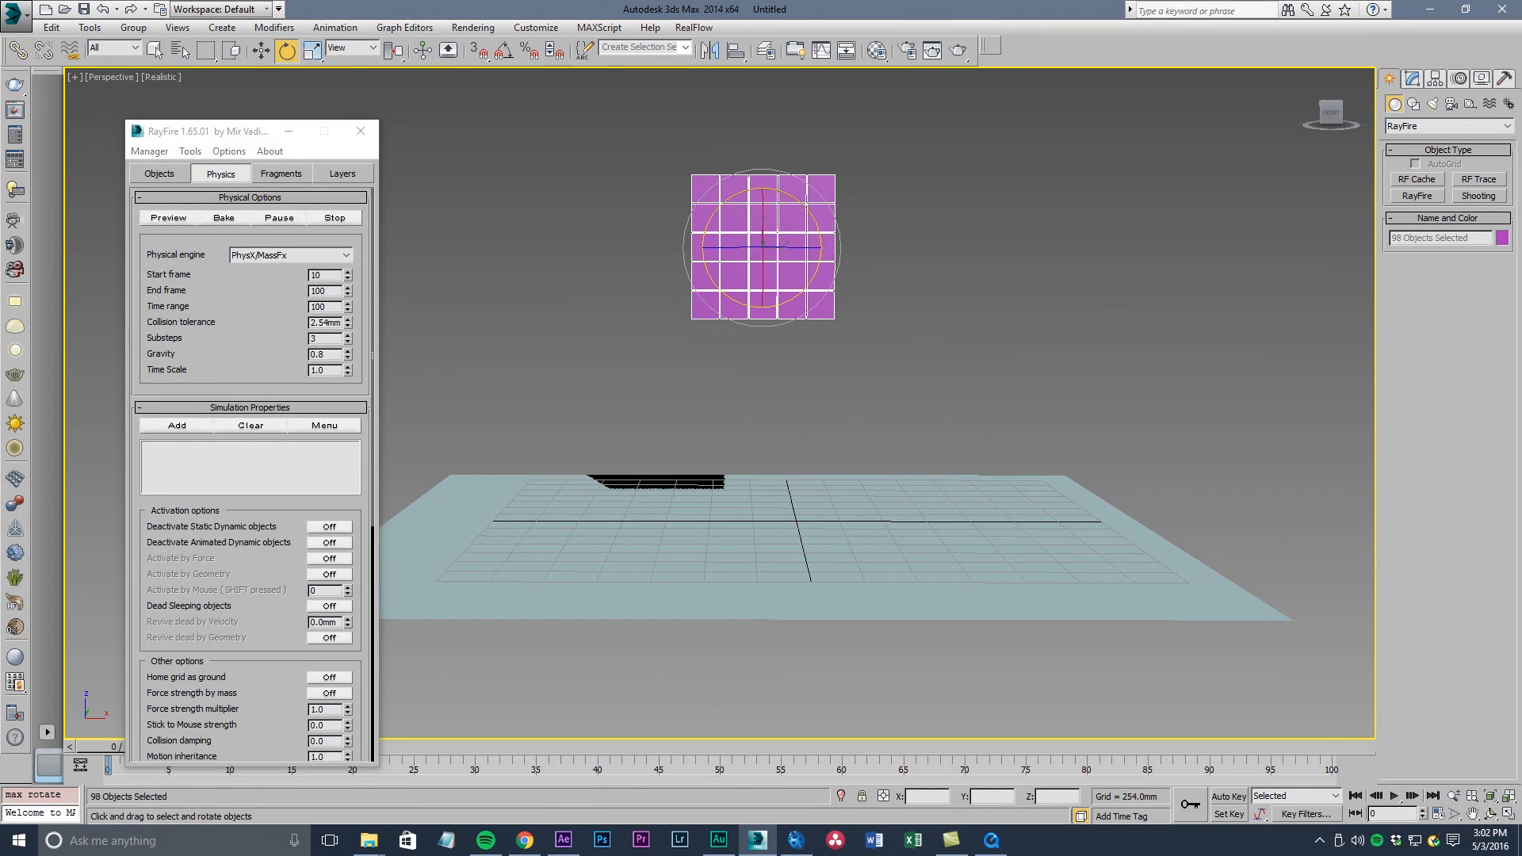
pyautogui.moveTo(805, 208); pyautogui.dragTo(829, 262)
pyautogui.keyDown('alt'); pyautogui.moveTo(792, 396); pyautogui.dragTo(840, 333, button='middle'); pyautogui.keyUp('alt')
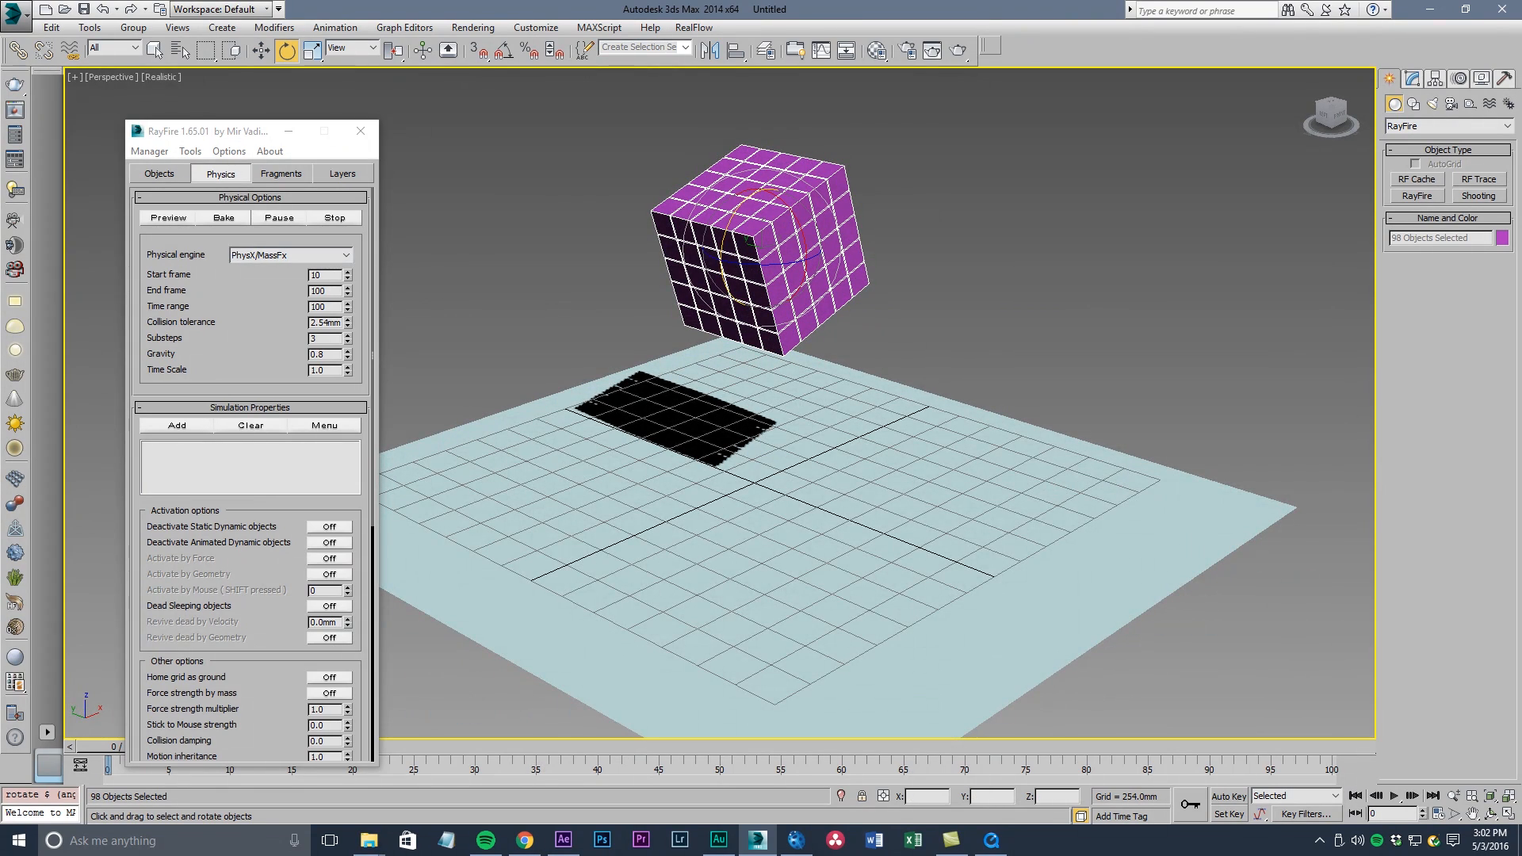
# Bake the physics simulation of the tilted cube, scrub back through it and compare it with the Laptop Crumble_Final video
pyautogui.click(223, 217)
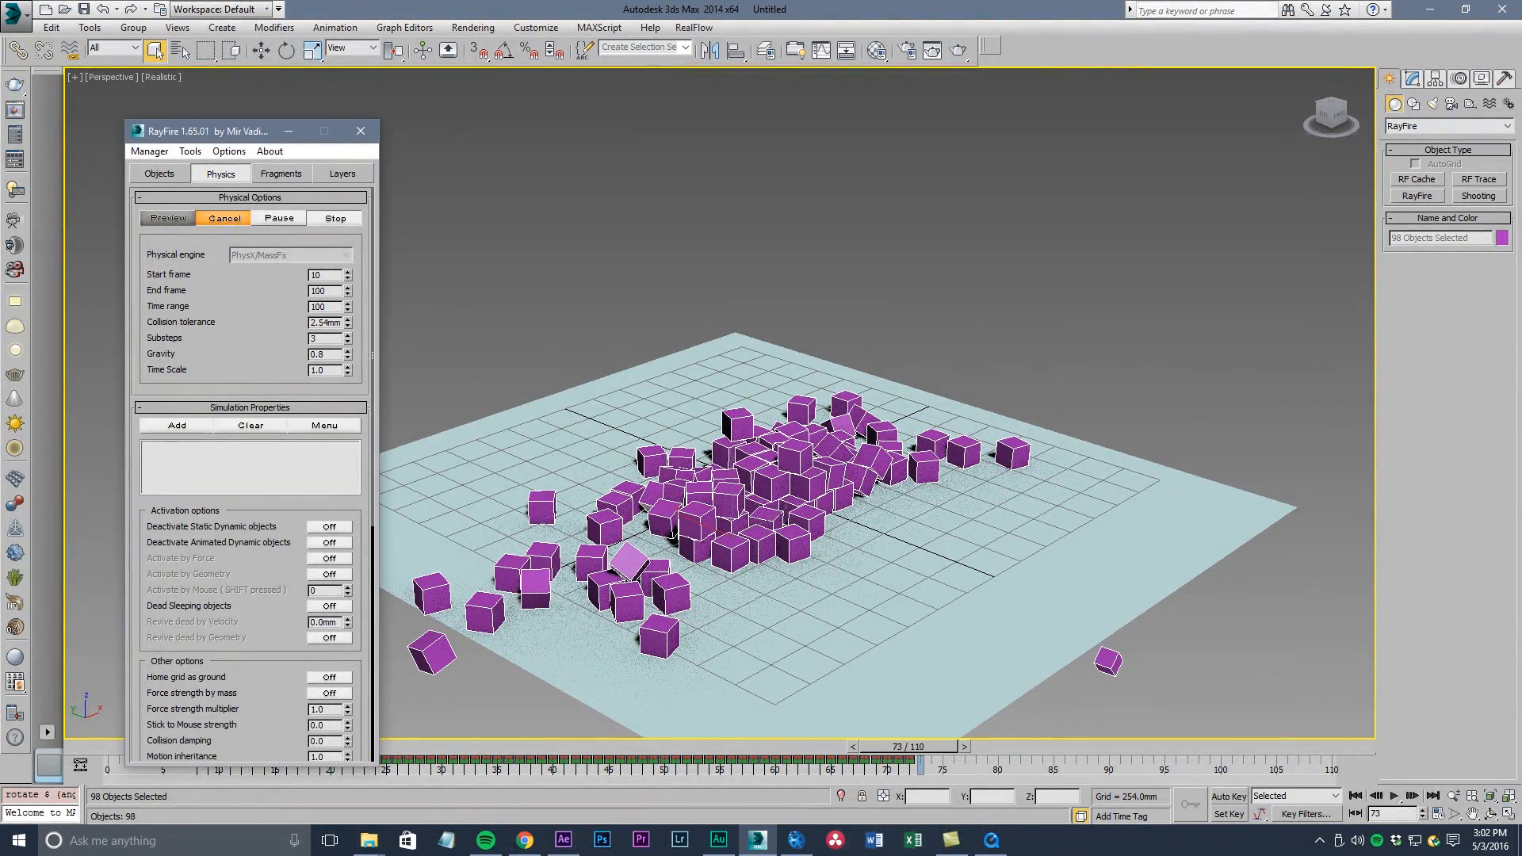
pyautogui.moveTo(886, 746); pyautogui.dragTo(185, 746)
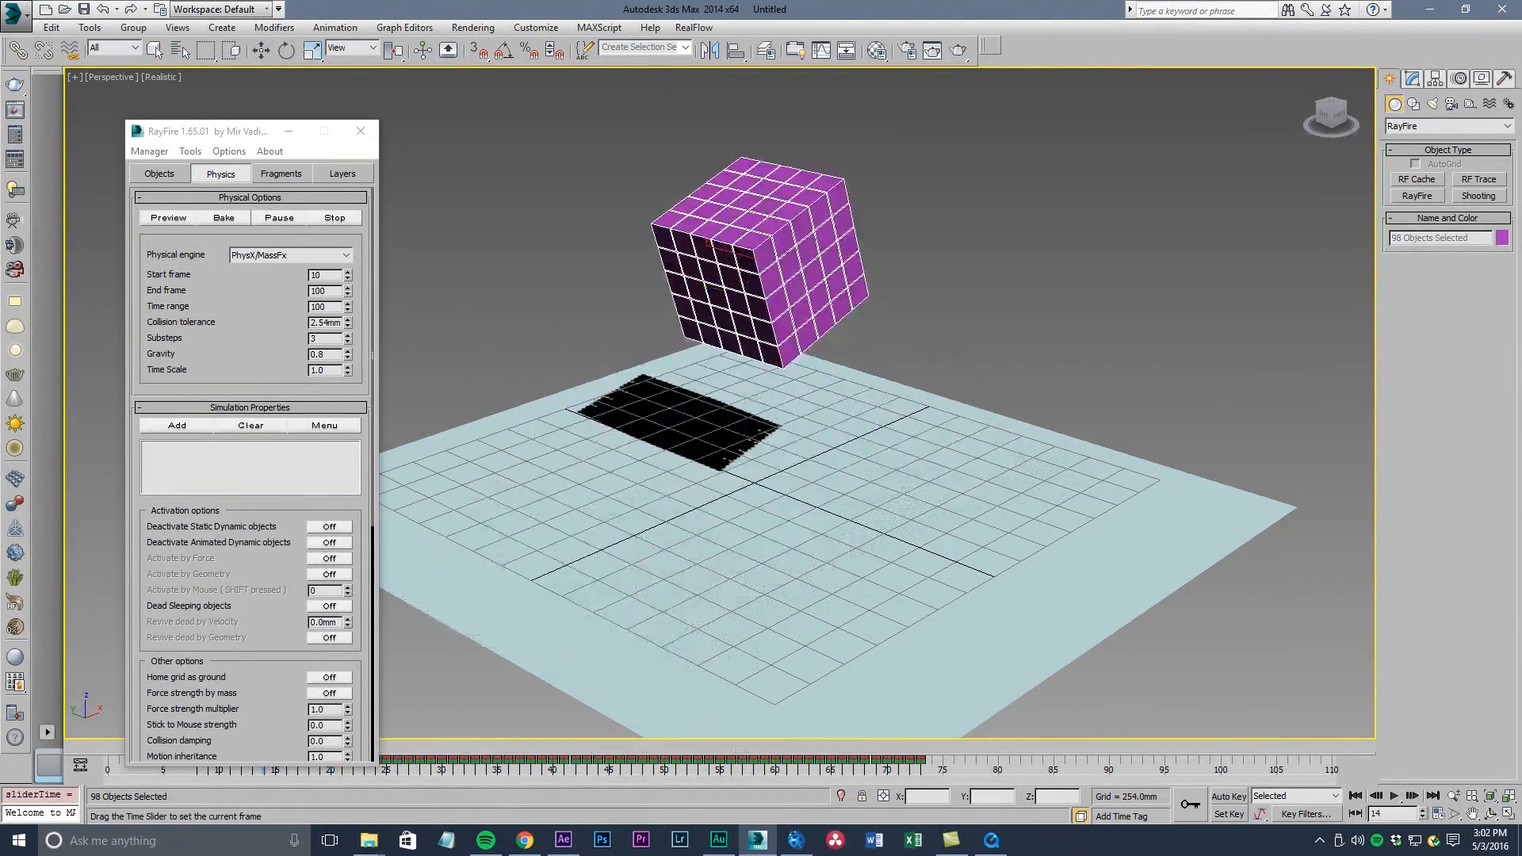
pyautogui.click(991, 840)
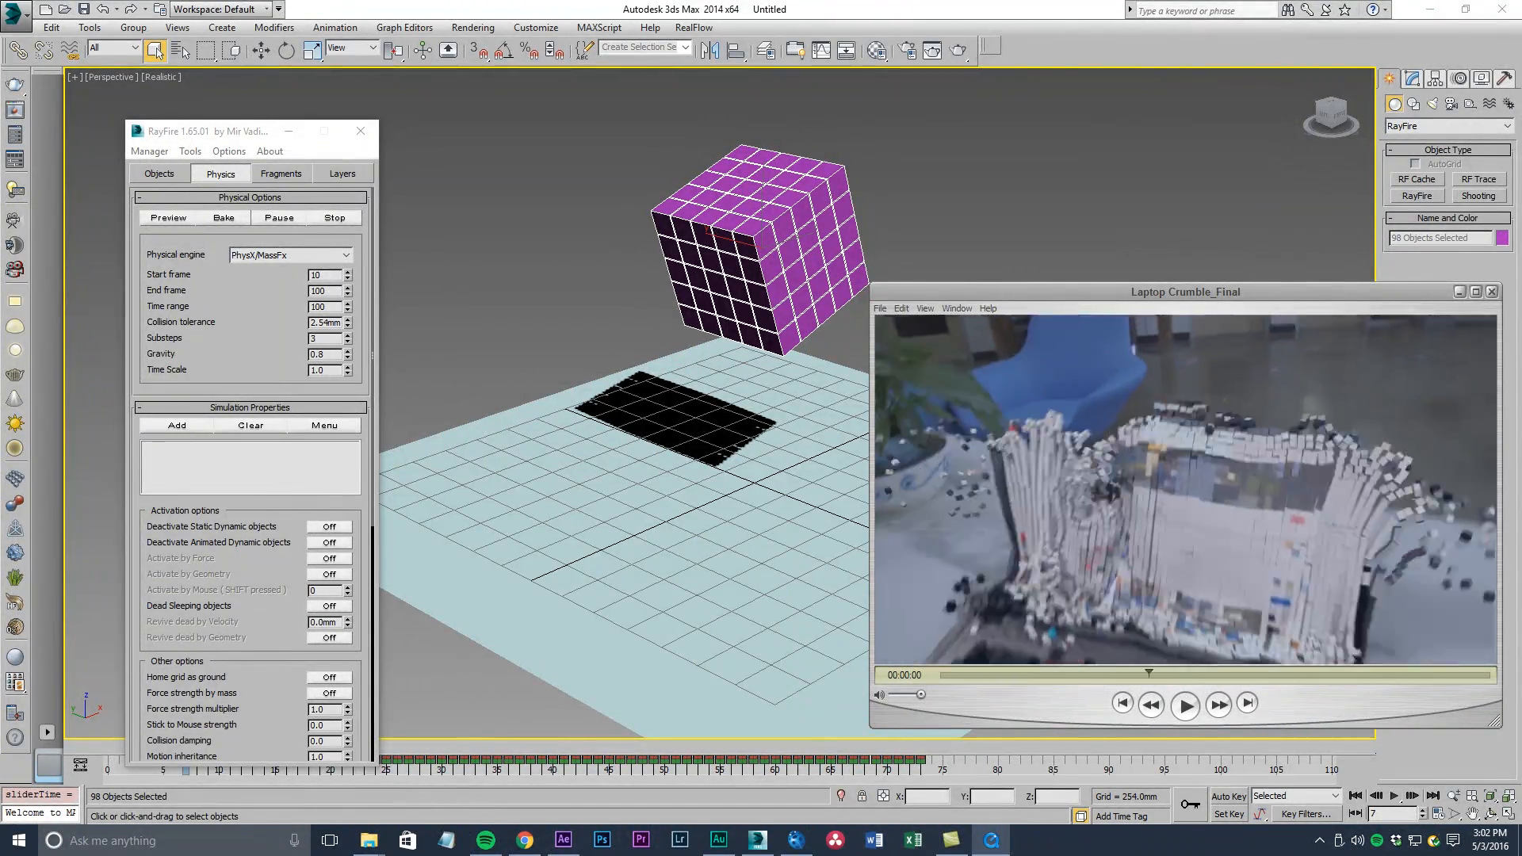
pyautogui.hotkey('ctrl', 'w')
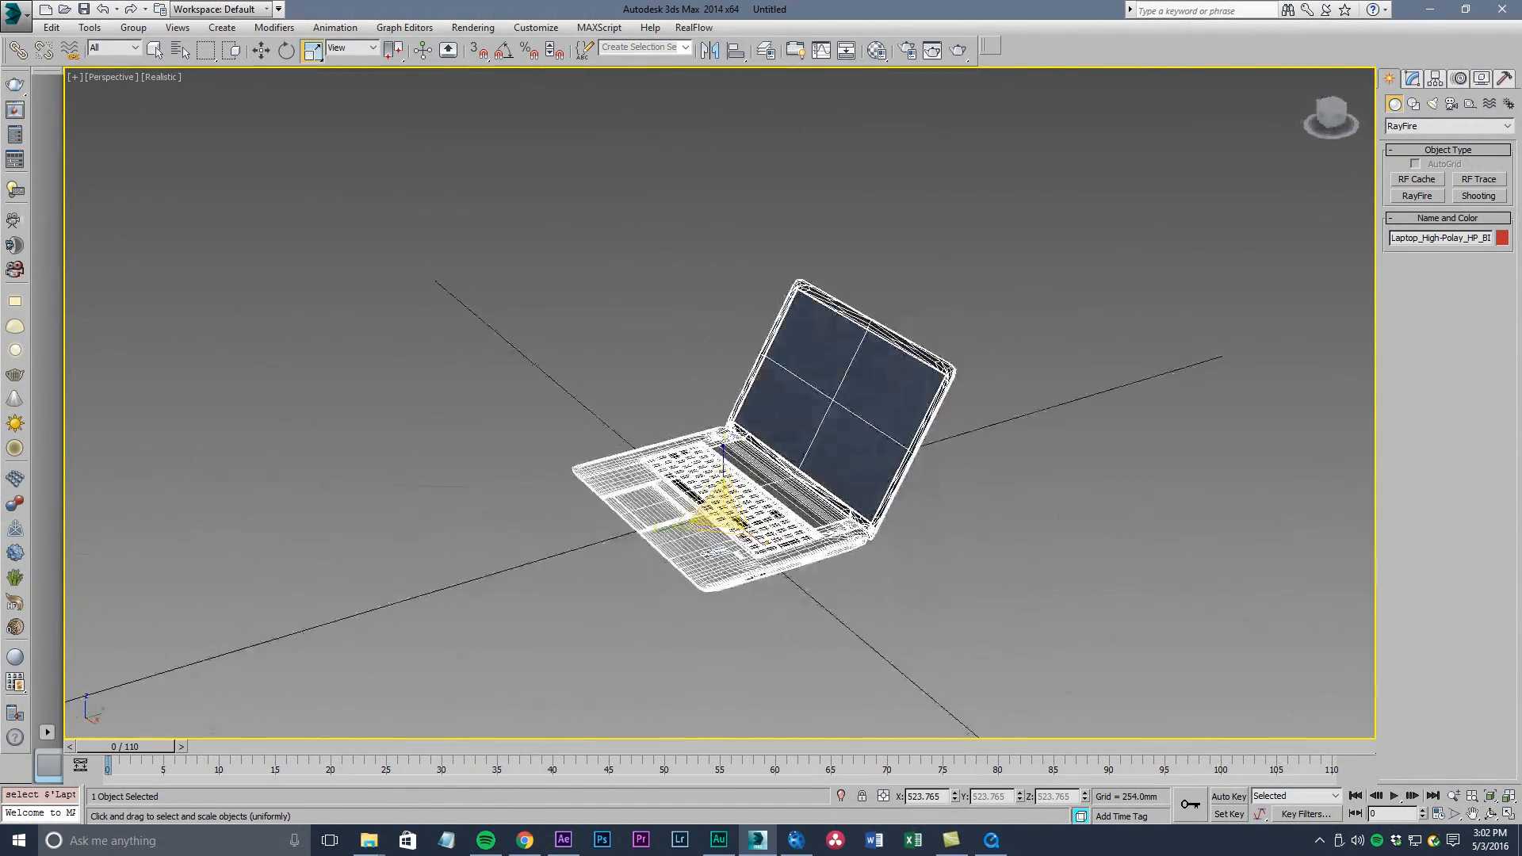
# Apply the RayFire Voxels modifier to the laptop model and shrink the voxel size so it is built from small cubes
pyautogui.keyDown('alt'); pyautogui.moveTo(793, 396); pyautogui.dragTo(801, 432, button='middle'); pyautogui.keyUp('alt')
pyautogui.scroll(4, 720, 403)
pyautogui.click(444, 317)
pyautogui.scroll(4, 720, 402)
pyautogui.click(777, 396)
pyautogui.keyDown('alt'); pyautogui.moveTo(815, 583); pyautogui.dragTo(657, 512, button='middle'); pyautogui.keyUp('alt')
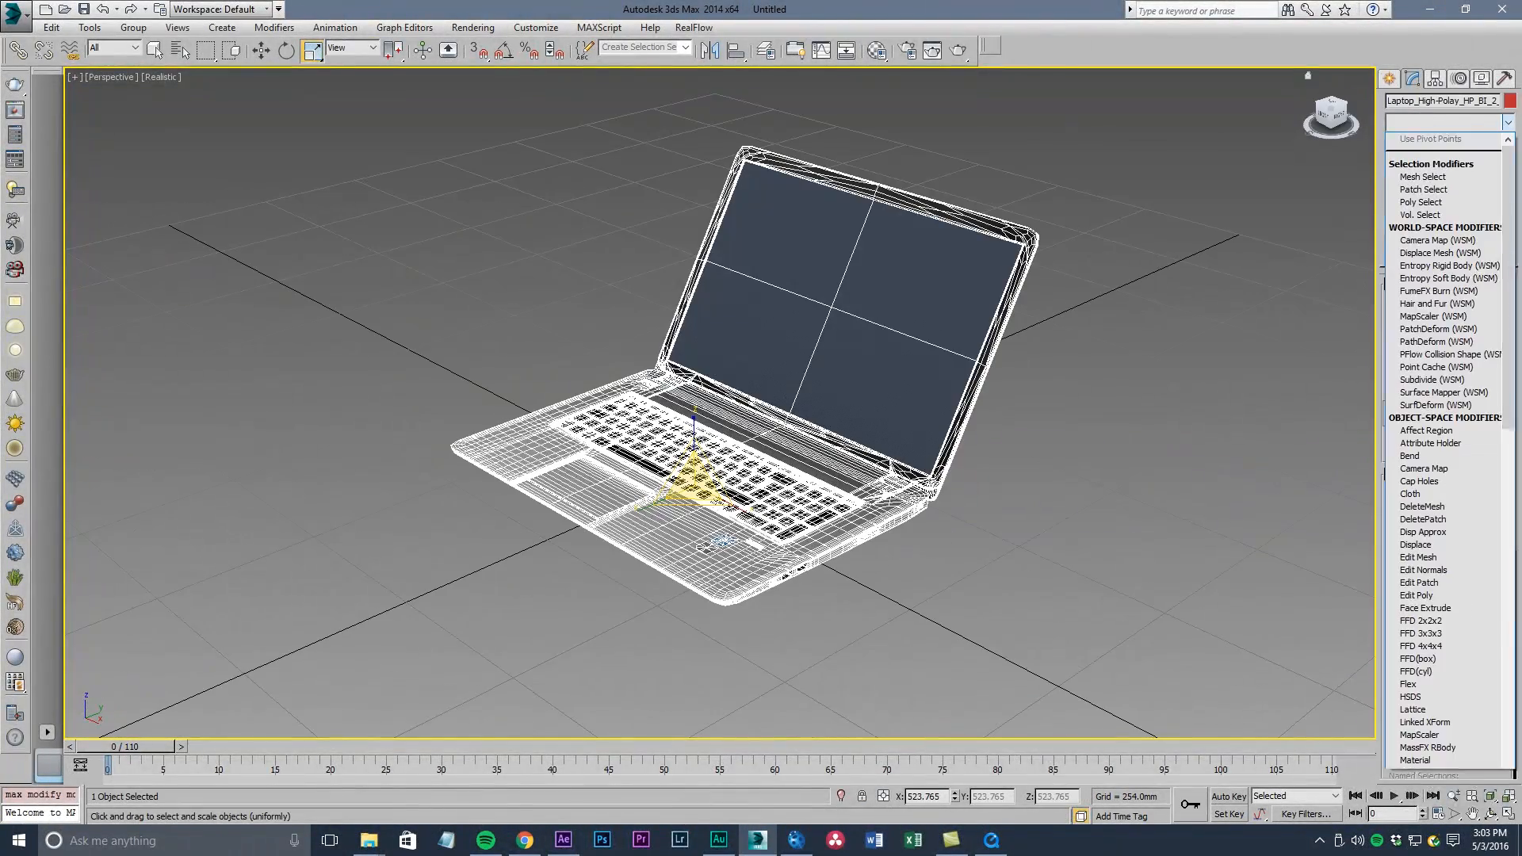
pyautogui.moveTo(1508, 238); pyautogui.dragTo(1508, 601)
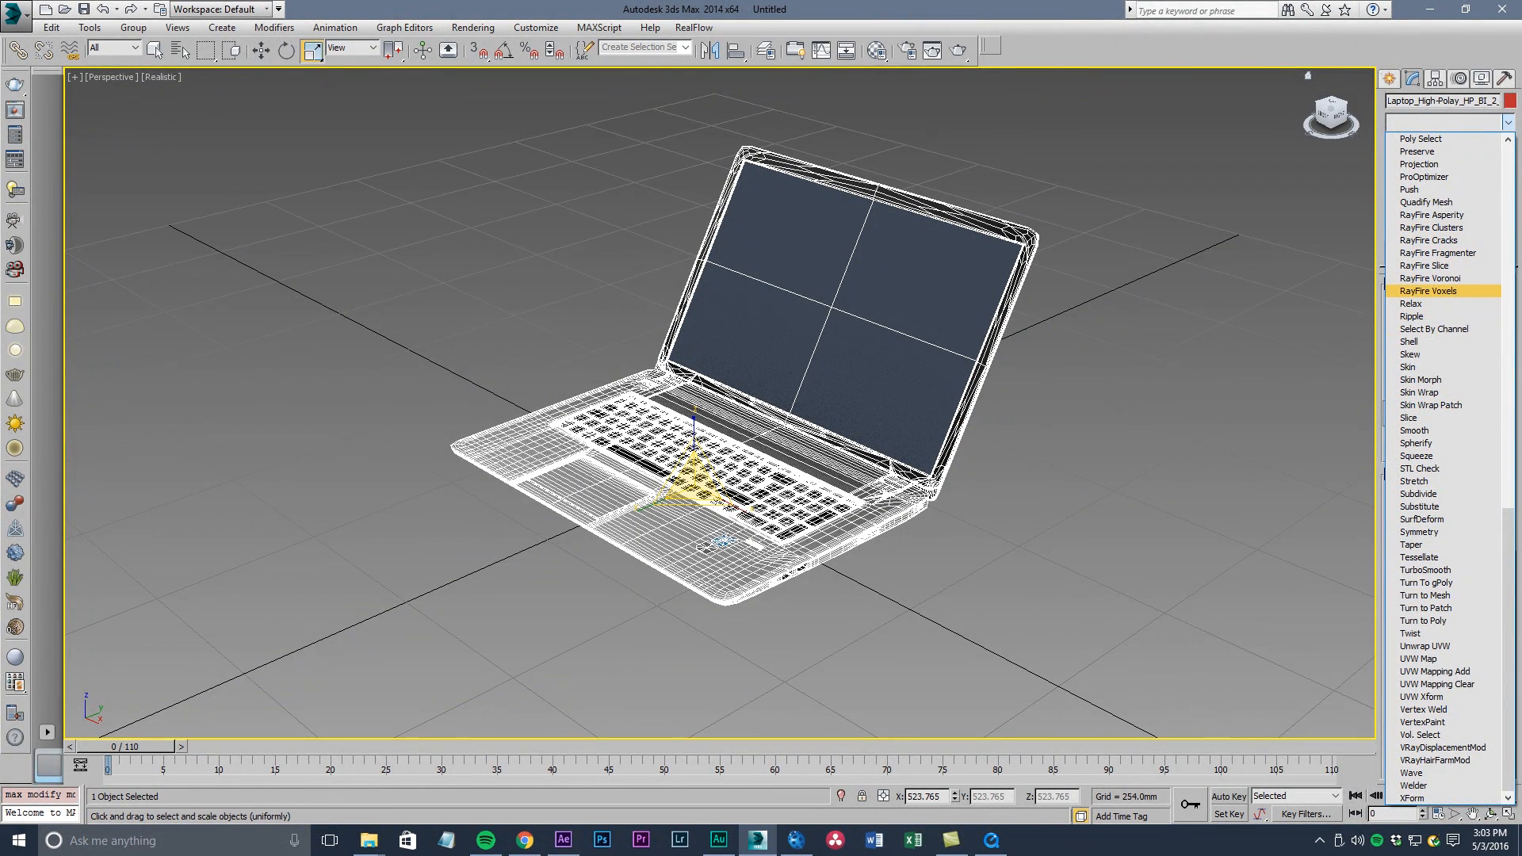
pyautogui.click(1428, 291)
pyautogui.keyDown('alt'); pyautogui.moveTo(888, 397); pyautogui.dragTo(951, 365, button='middle'); pyautogui.keyUp('alt')
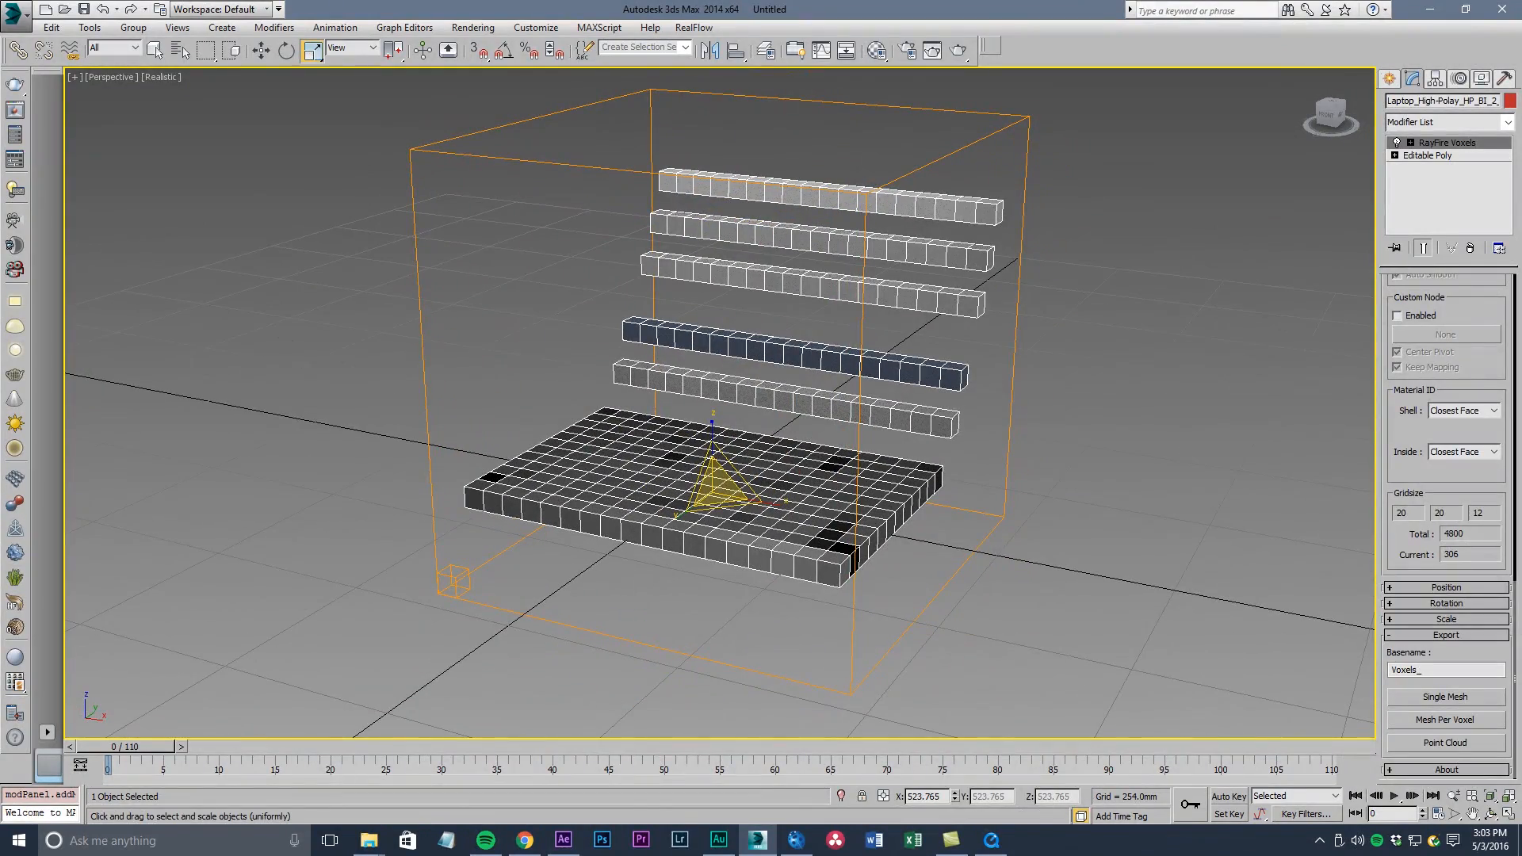
pyautogui.moveTo(1498, 395); pyautogui.dragTo(1498, 426)
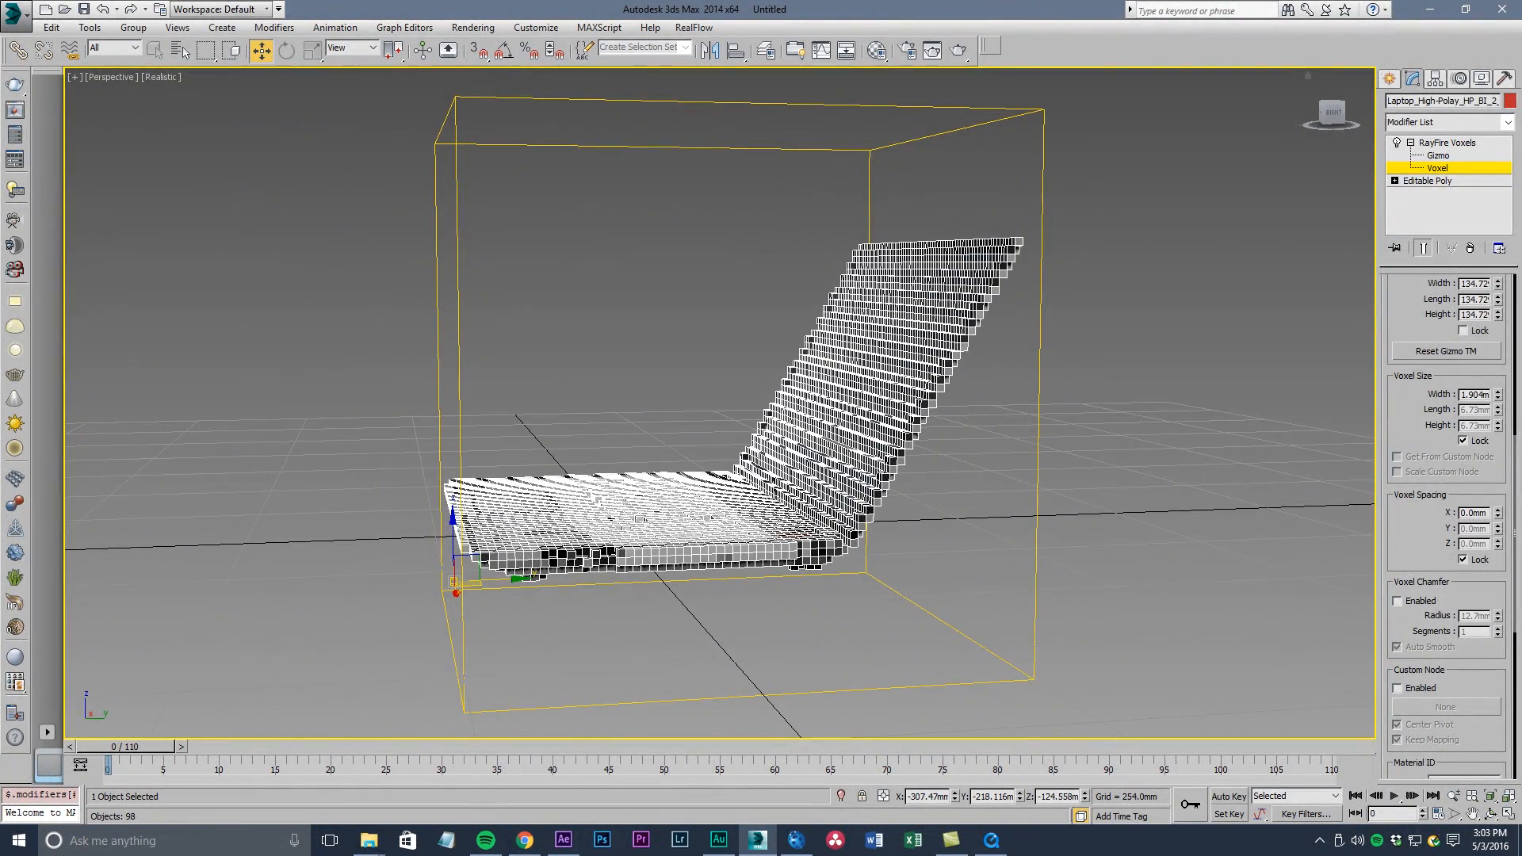
# List the RayFire helper objects for the voxelized laptop and bring the Laptop Crumble_Final video back up
pyautogui.click(1389, 79)
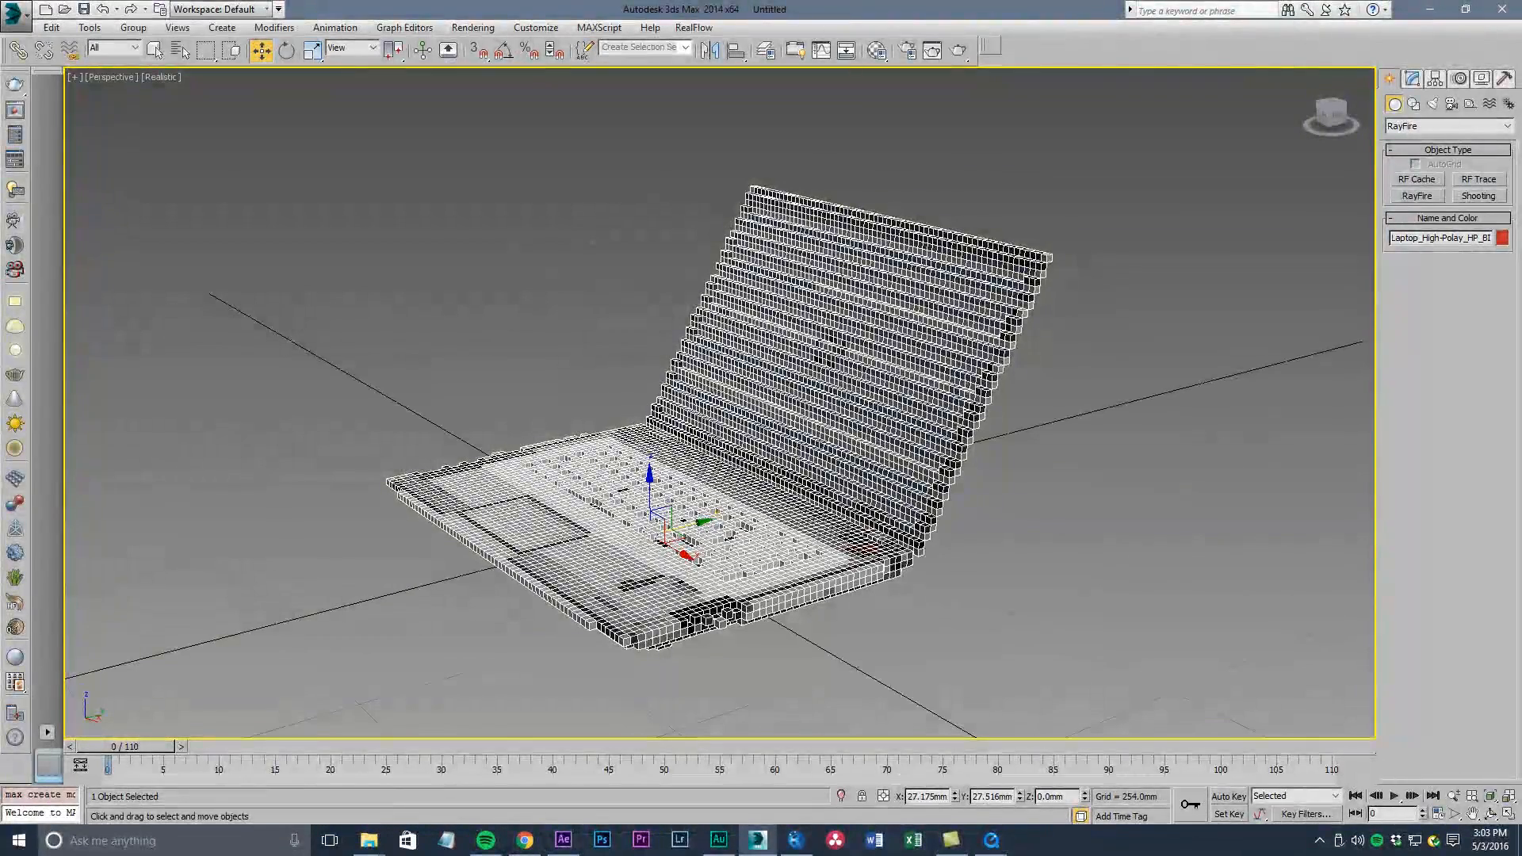
pyautogui.moveTo(720, 412); pyautogui.dragTo(714, 477, button='middle')
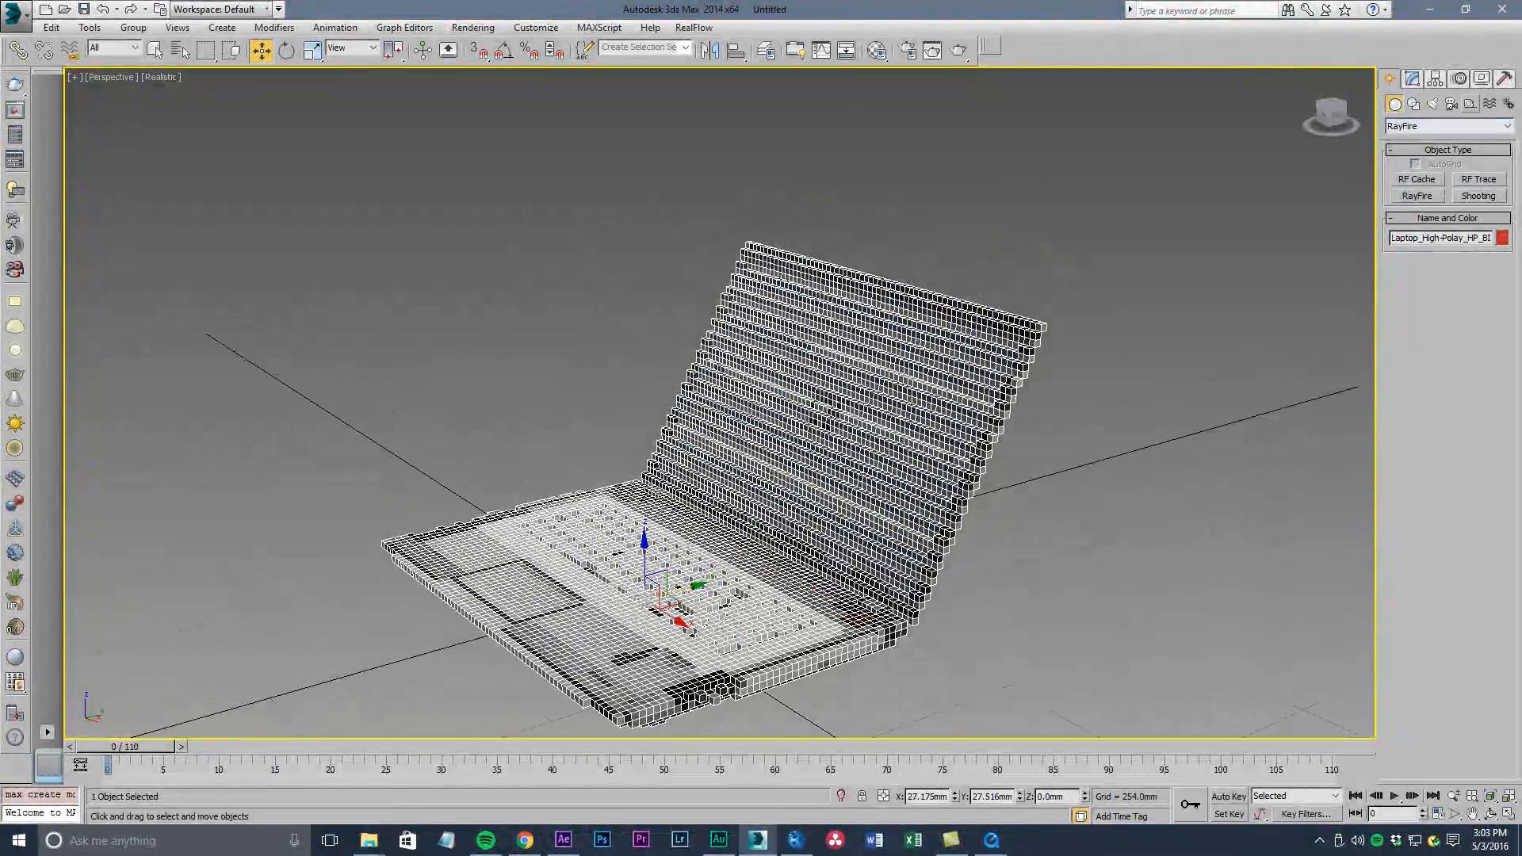
pyautogui.click(1470, 104)
pyautogui.click(1447, 126)
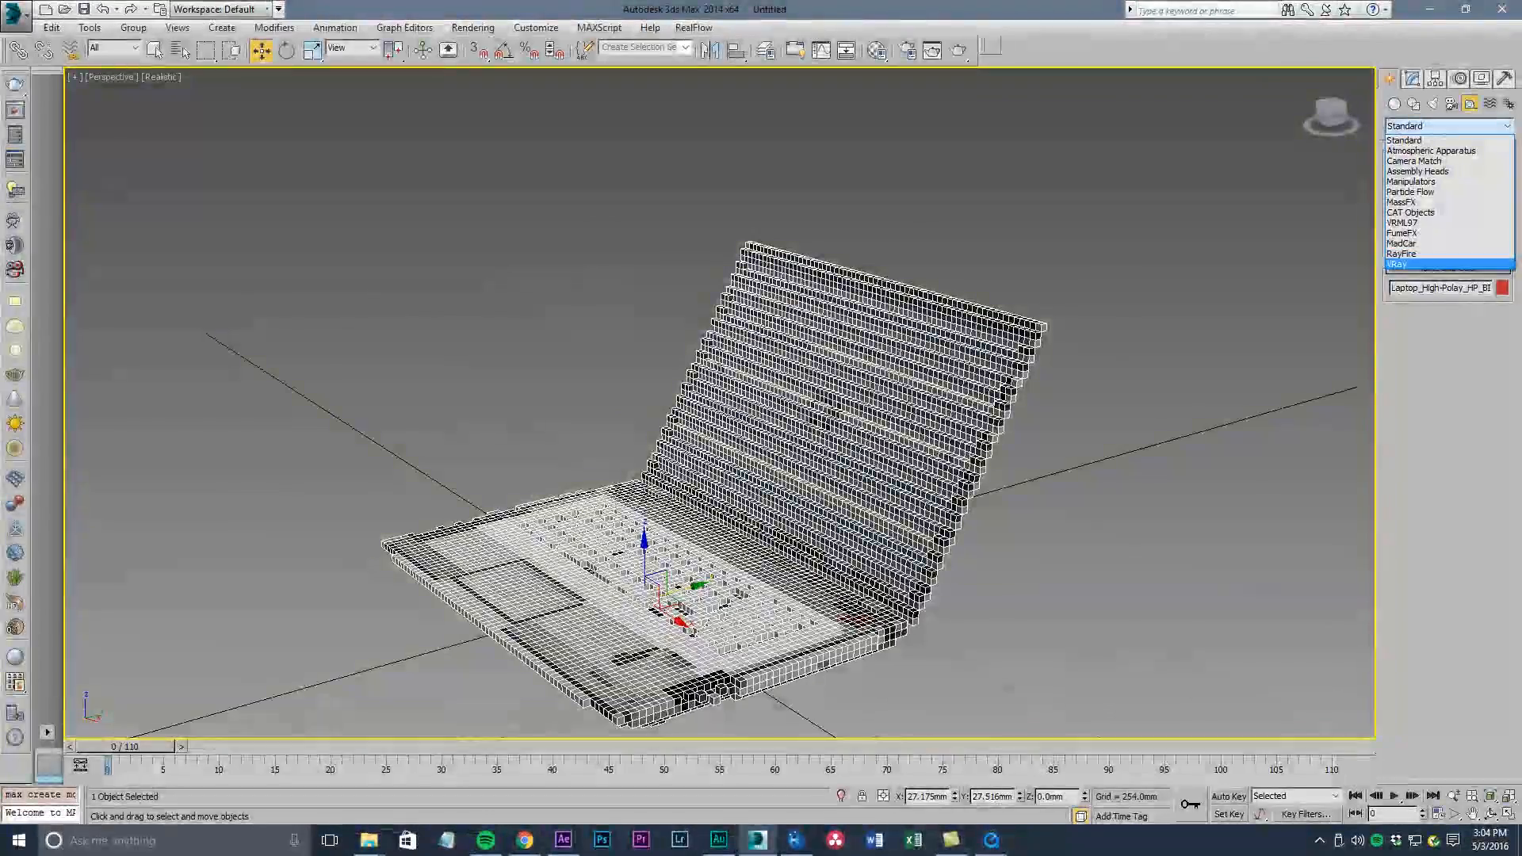
pyautogui.click(1402, 253)
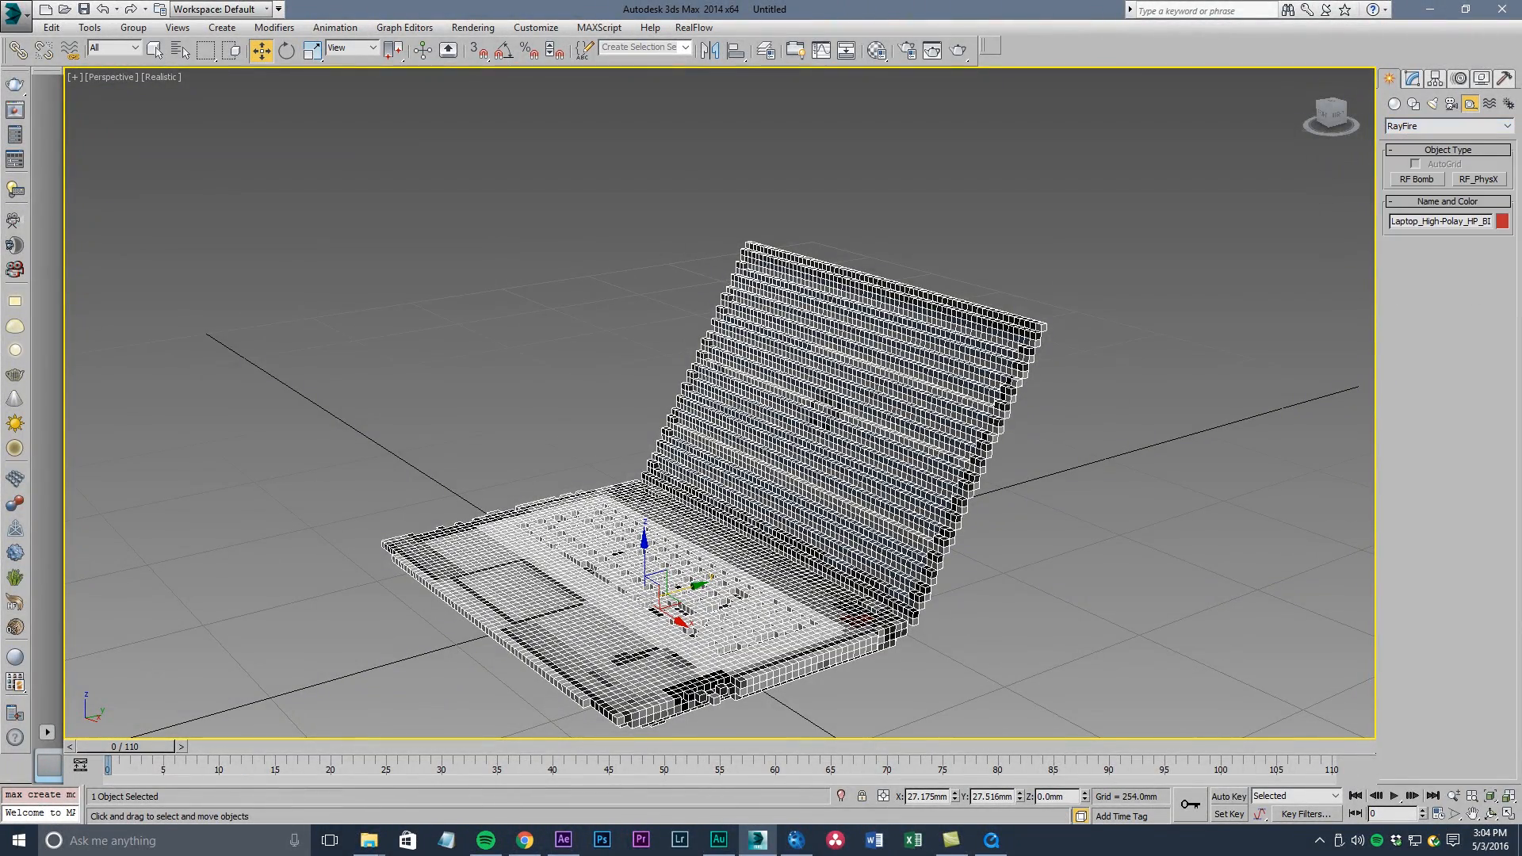
pyautogui.scroll(-4, 720, 403)
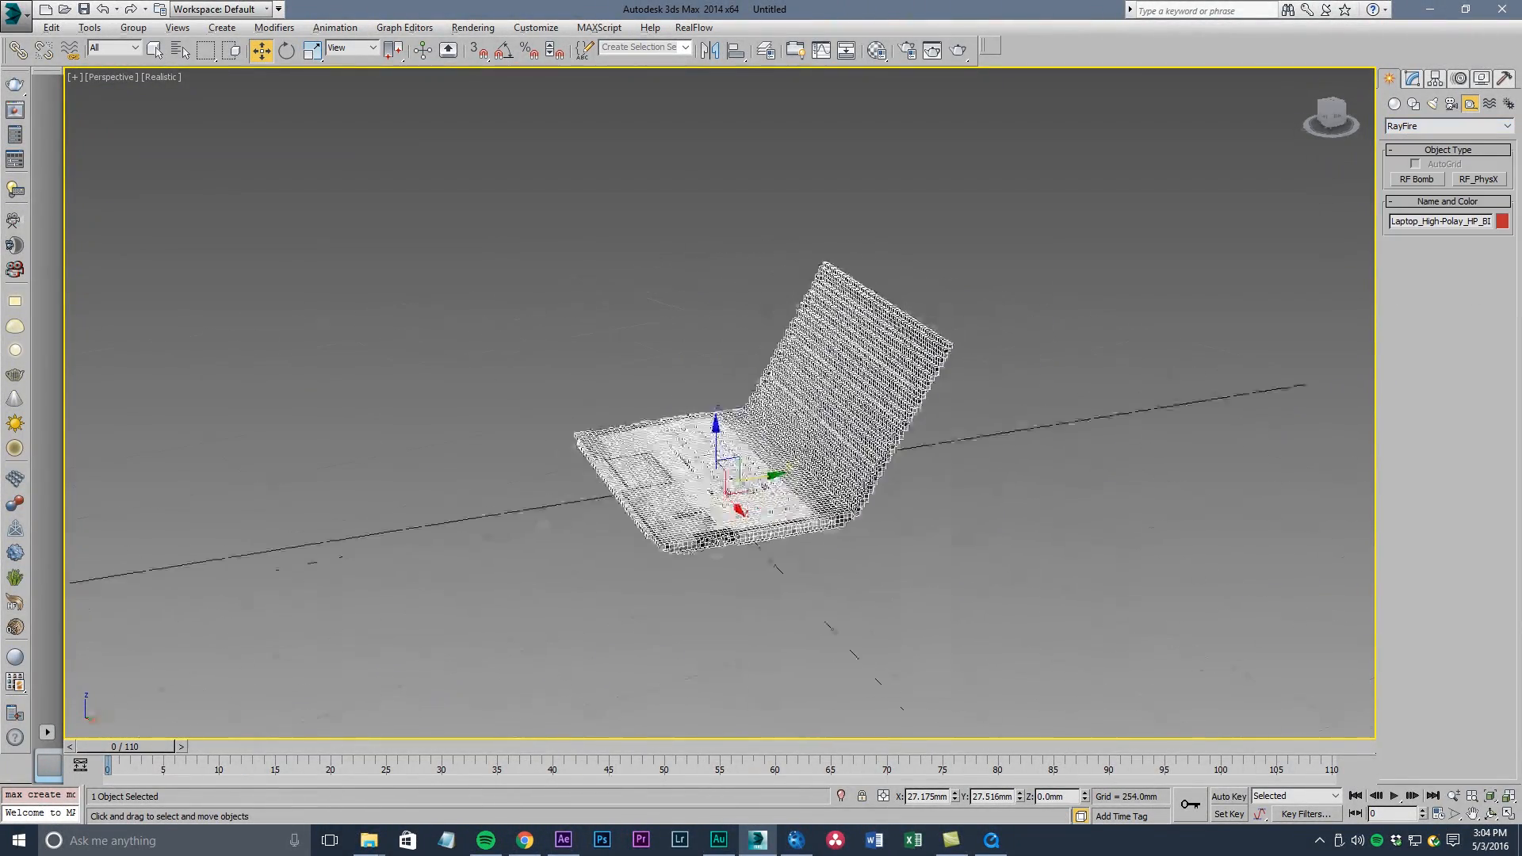
pyautogui.keyDown('alt'); pyautogui.moveTo(720, 413); pyautogui.dragTo(825, 468, button='middle'); pyautogui.keyUp('alt')
pyautogui.click(991, 840)
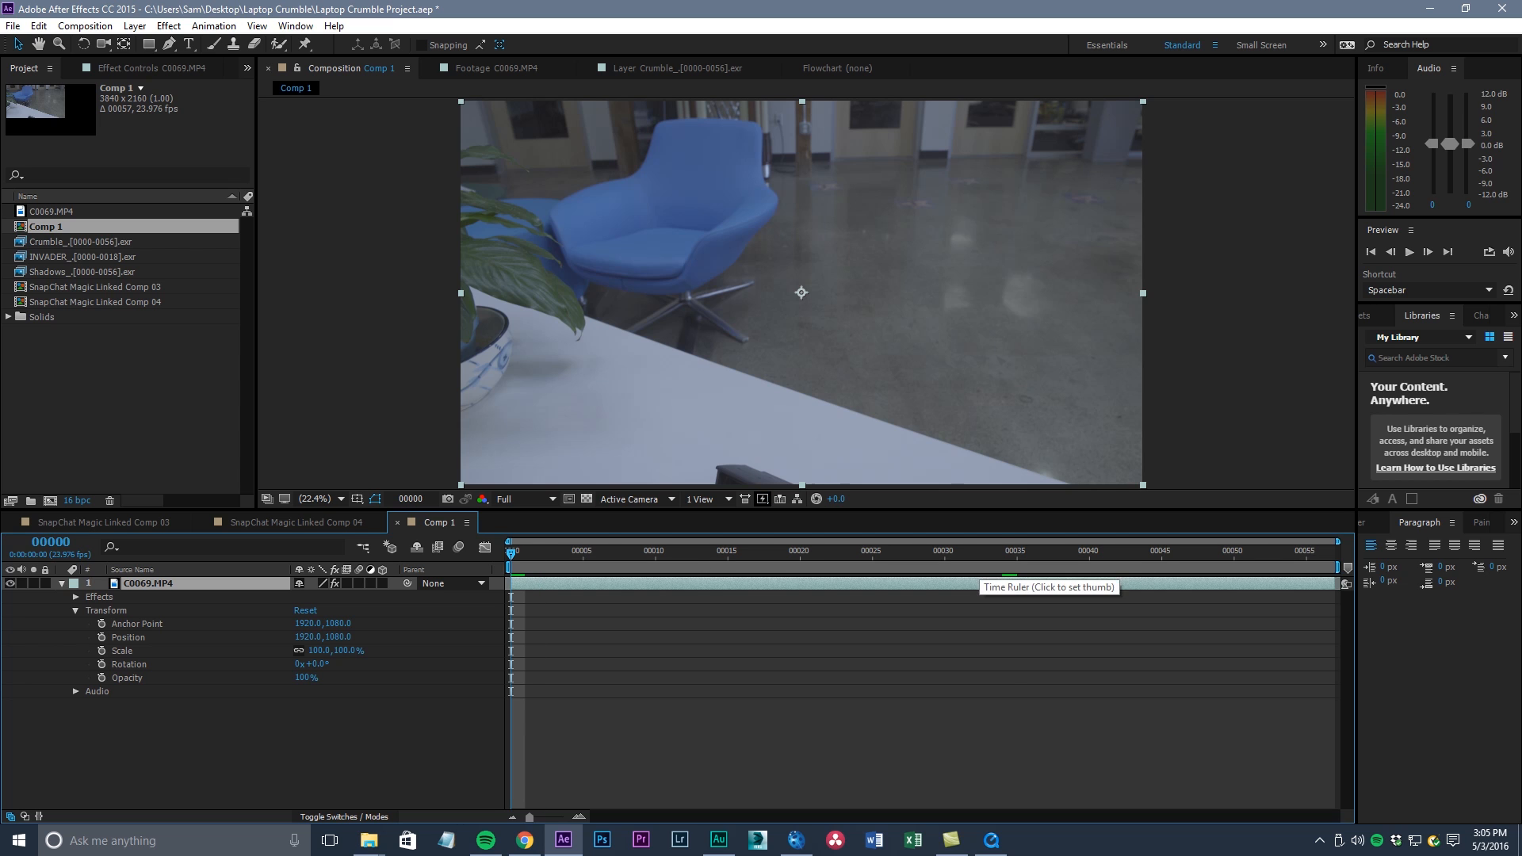
# Preview C0069.MP4 in Comp 1 around frame 34, then open the Crumble_.[0000-0056].exr footage and return to Comp 1
pyautogui.click(1002, 553)
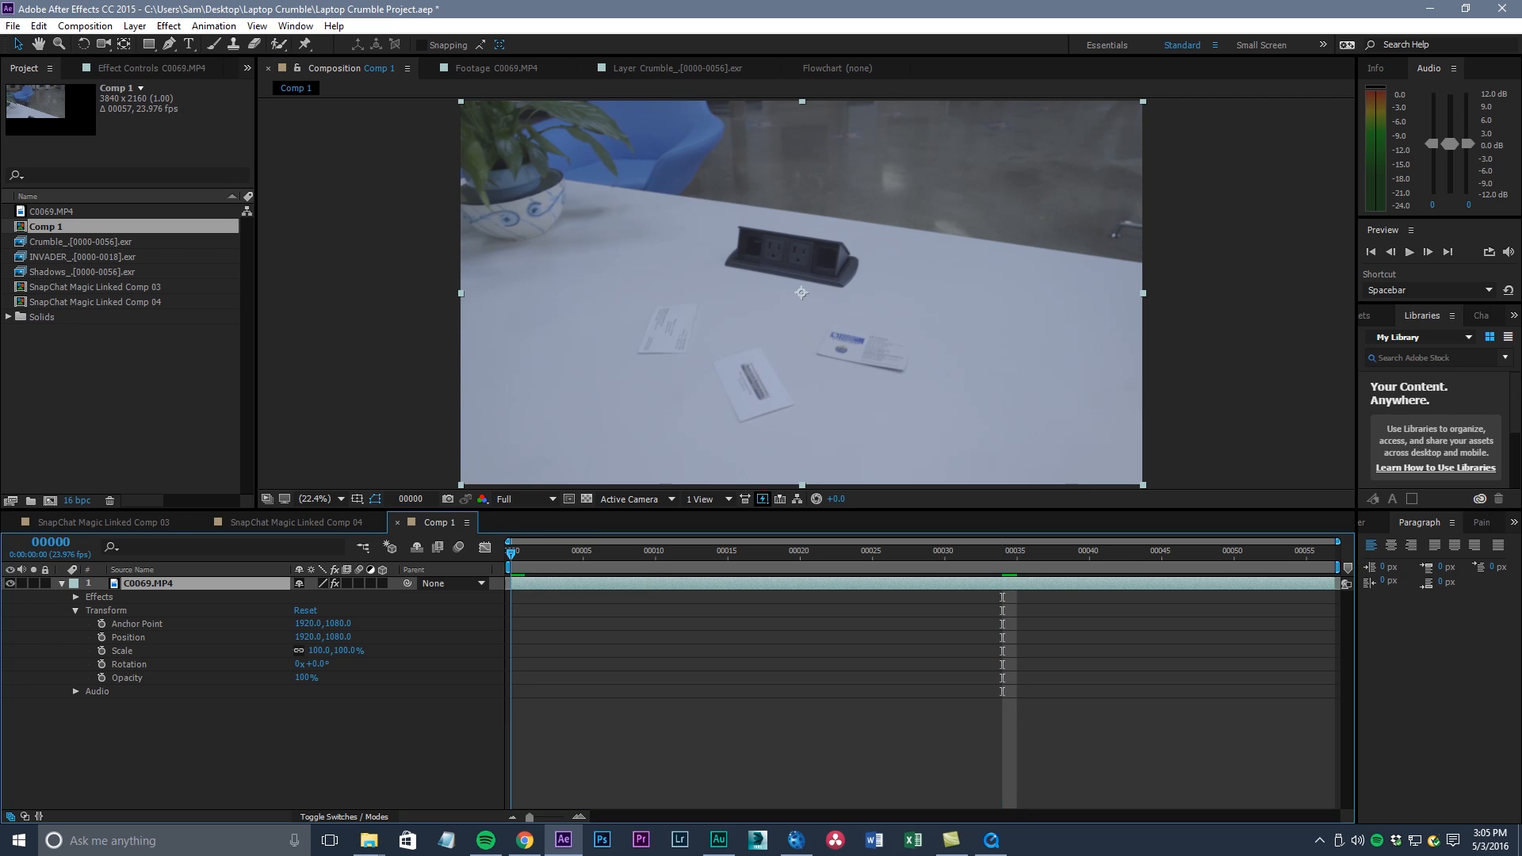
pyautogui.press('Home')
pyautogui.doubleClick(81, 241)
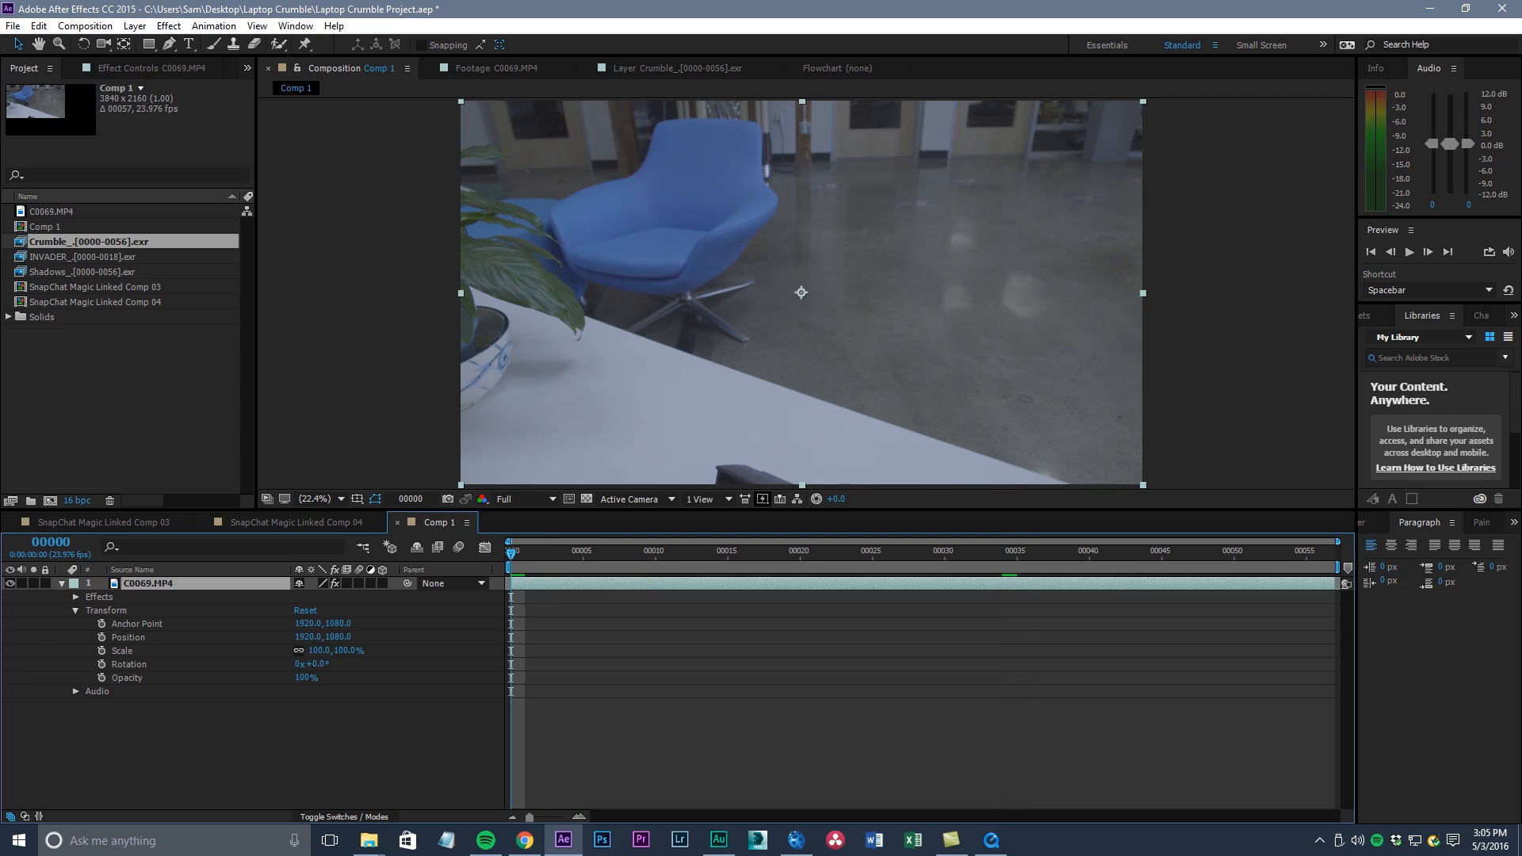
pyautogui.click(361, 464)
pyautogui.click(336, 68)
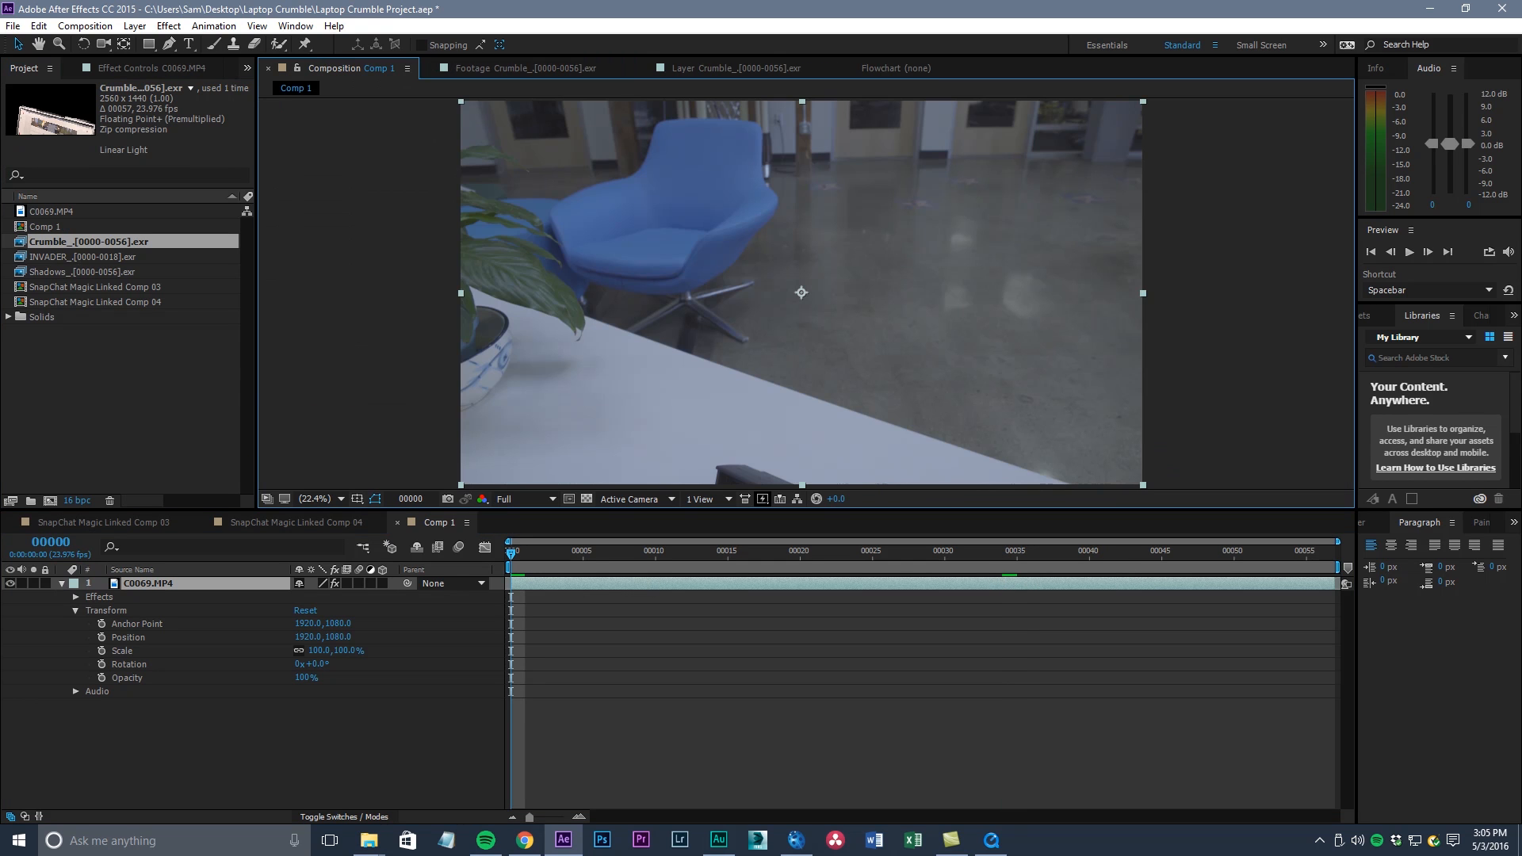
# Place the Crumble_.[0000-0056].exr sequence above the C0069.MP4 layer in Comp 1 and choose the Rotation tool
pyautogui.moveTo(72, 241); pyautogui.dragTo(127, 581)
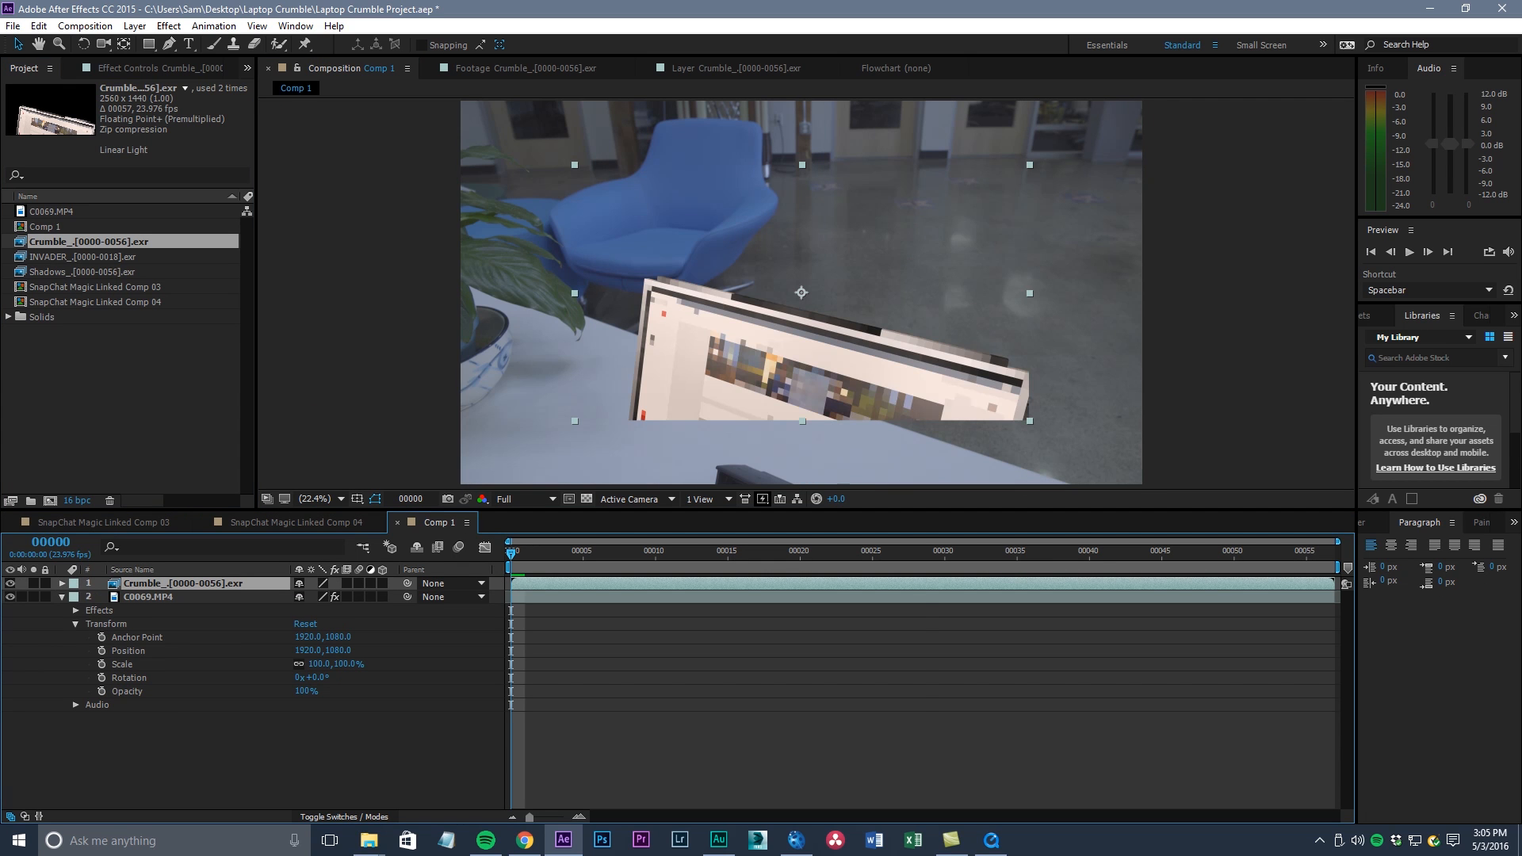
pyautogui.rightClick(714, 184)
pyautogui.click(85, 27)
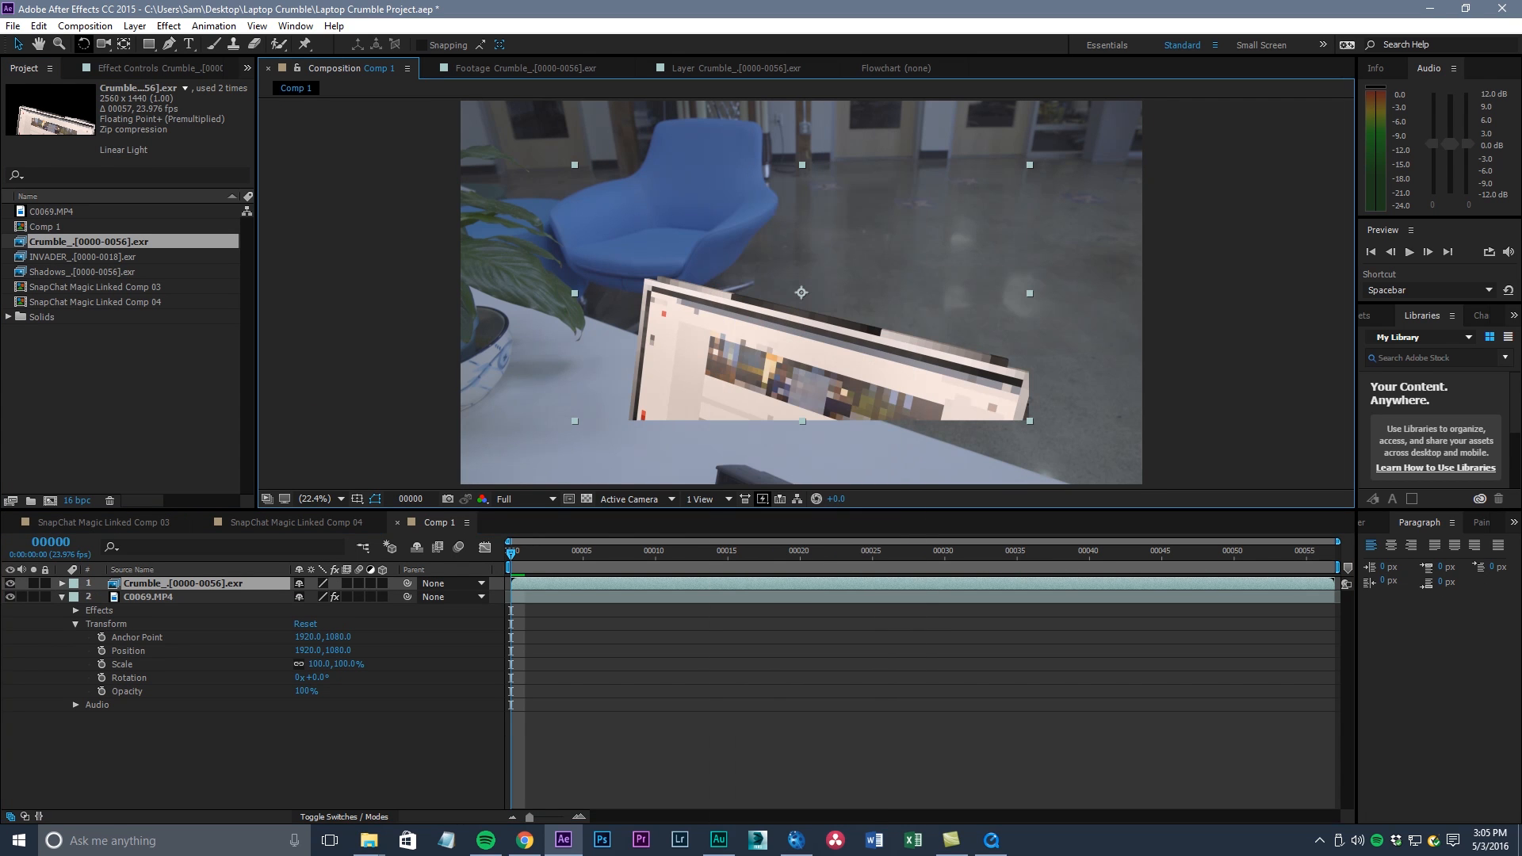
# Set the Comp 1 composition width to 2560 px with the aspect ratio locked
pyautogui.click(85, 26)
pyautogui.click(127, 66)
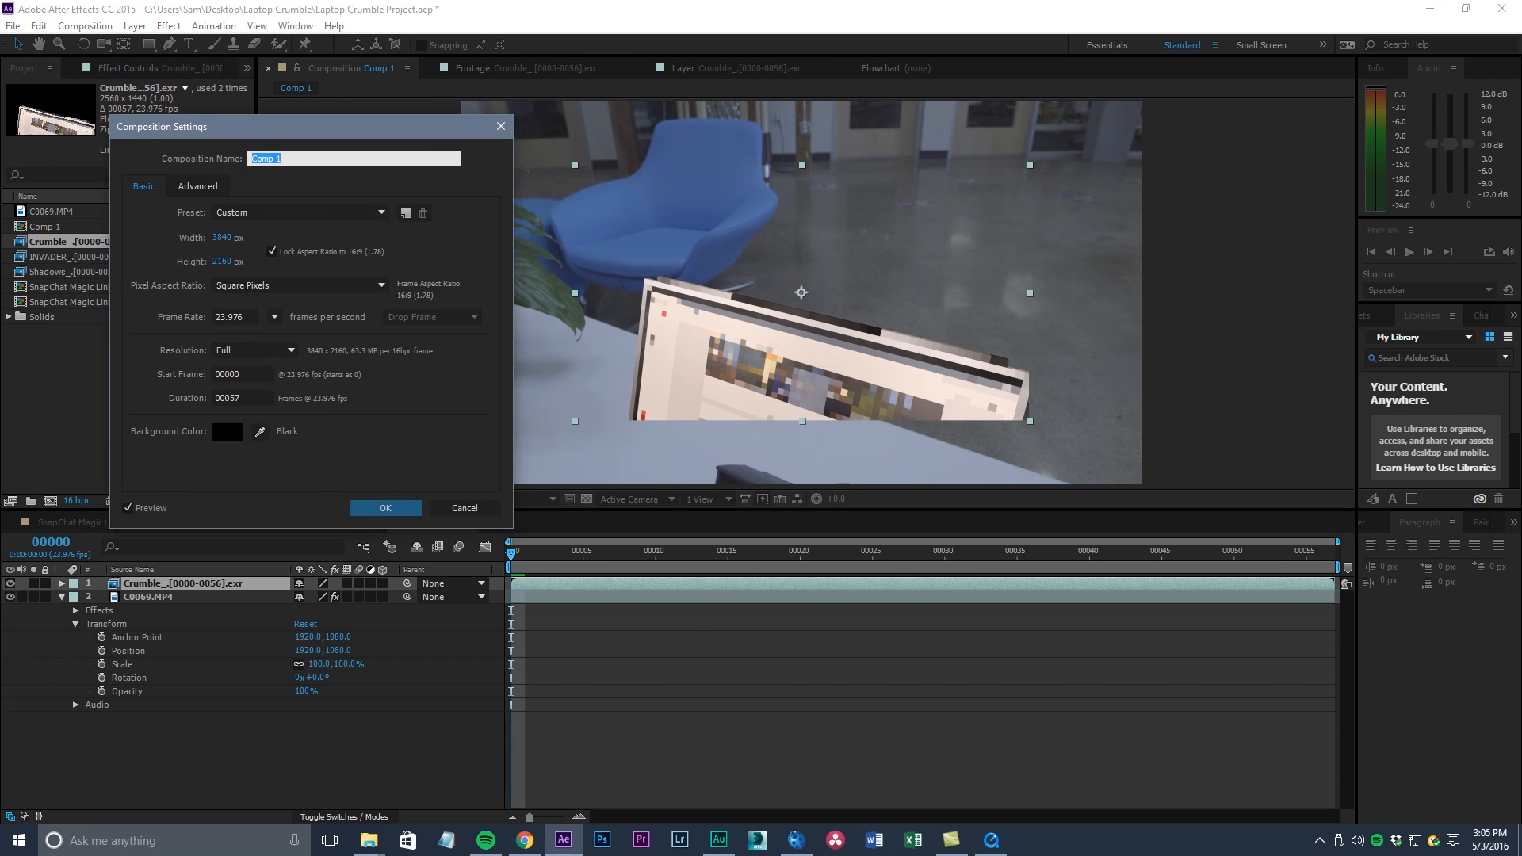
pyautogui.press('Tab')
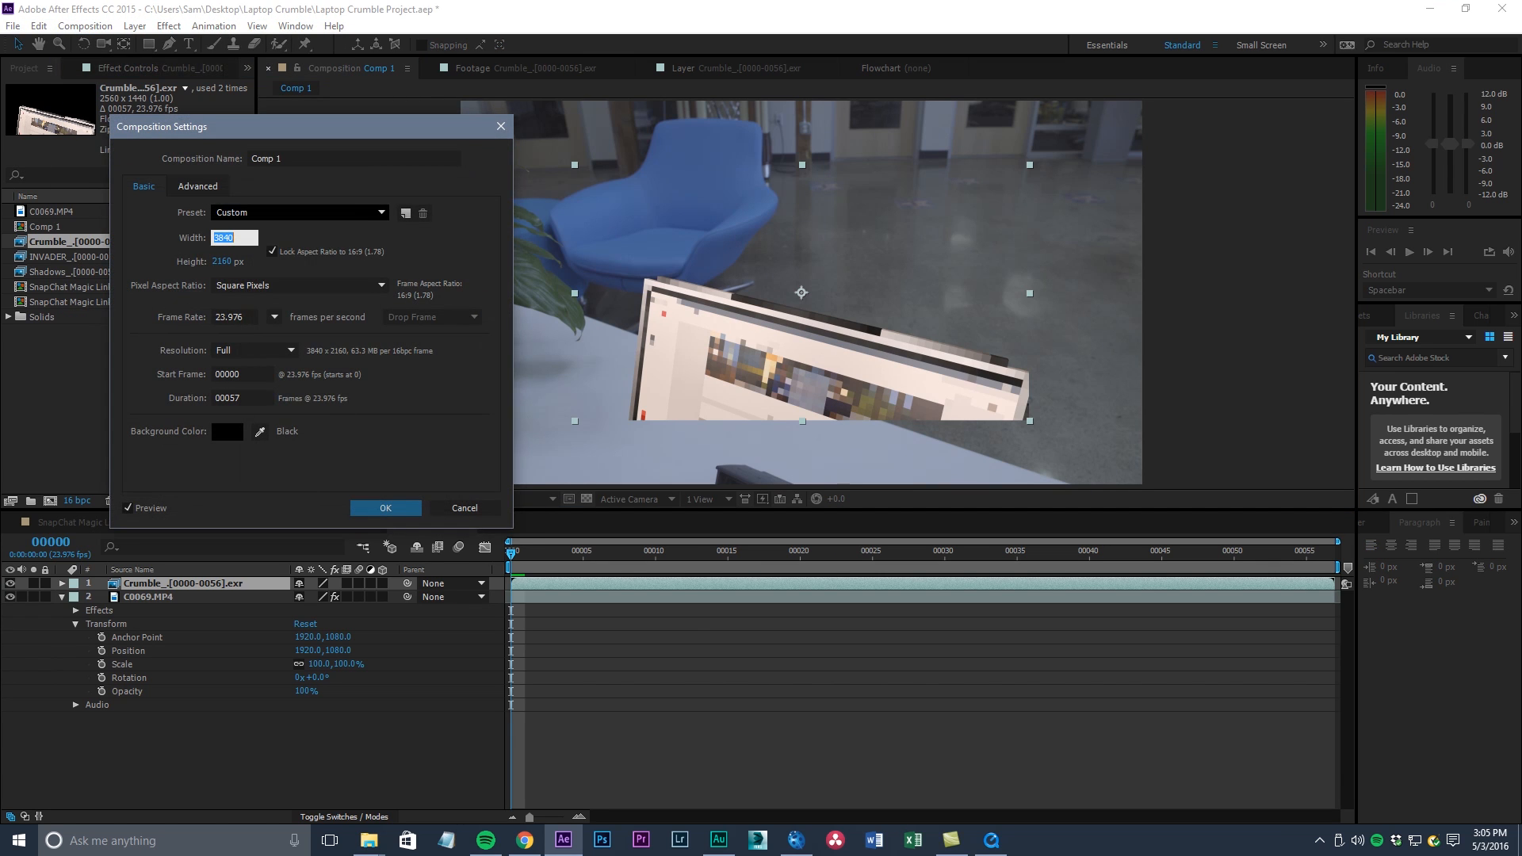
pyautogui.write('2560')
pyautogui.press('Return')
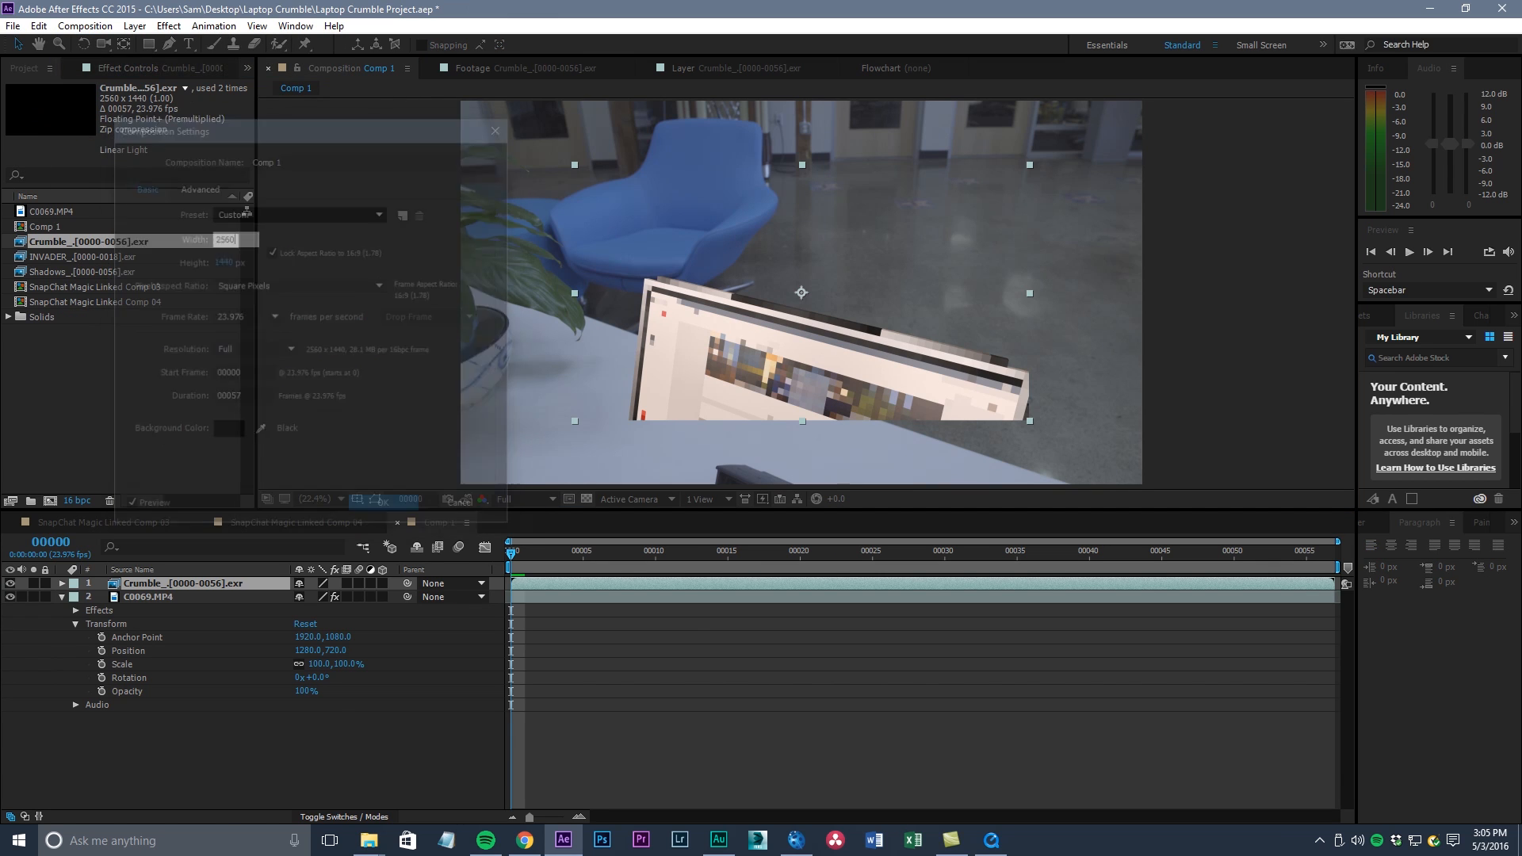
# Scale the C0069.MP4 layer to fit the resized composition
pyautogui.click(698, 597)
pyautogui.scroll(-1, 727, 280)
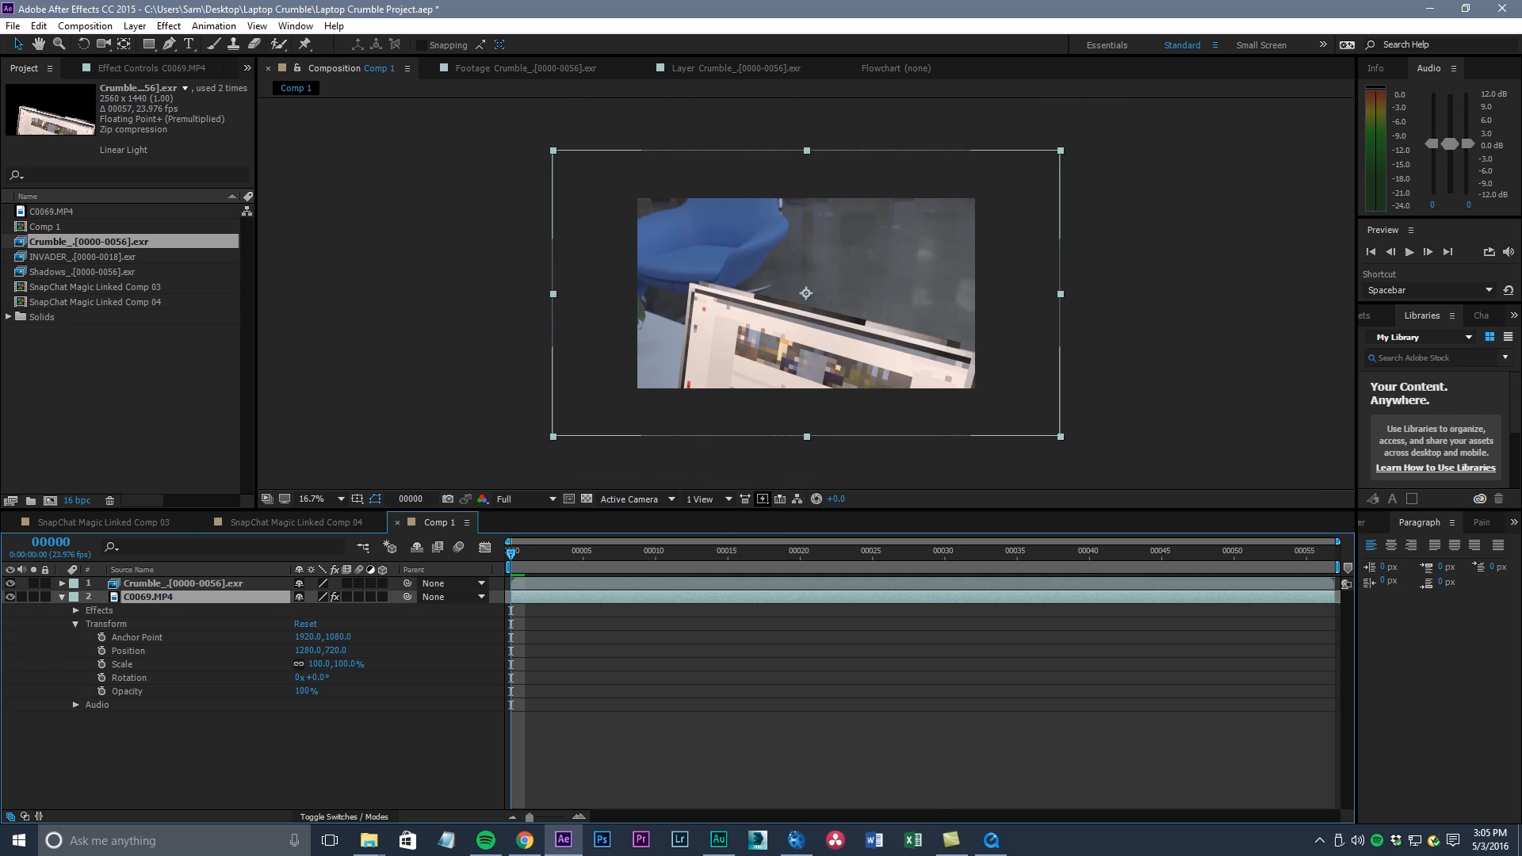
pyautogui.rightClick(726, 280)
pyautogui.moveTo(832, 262)
pyautogui.click(982, 471)
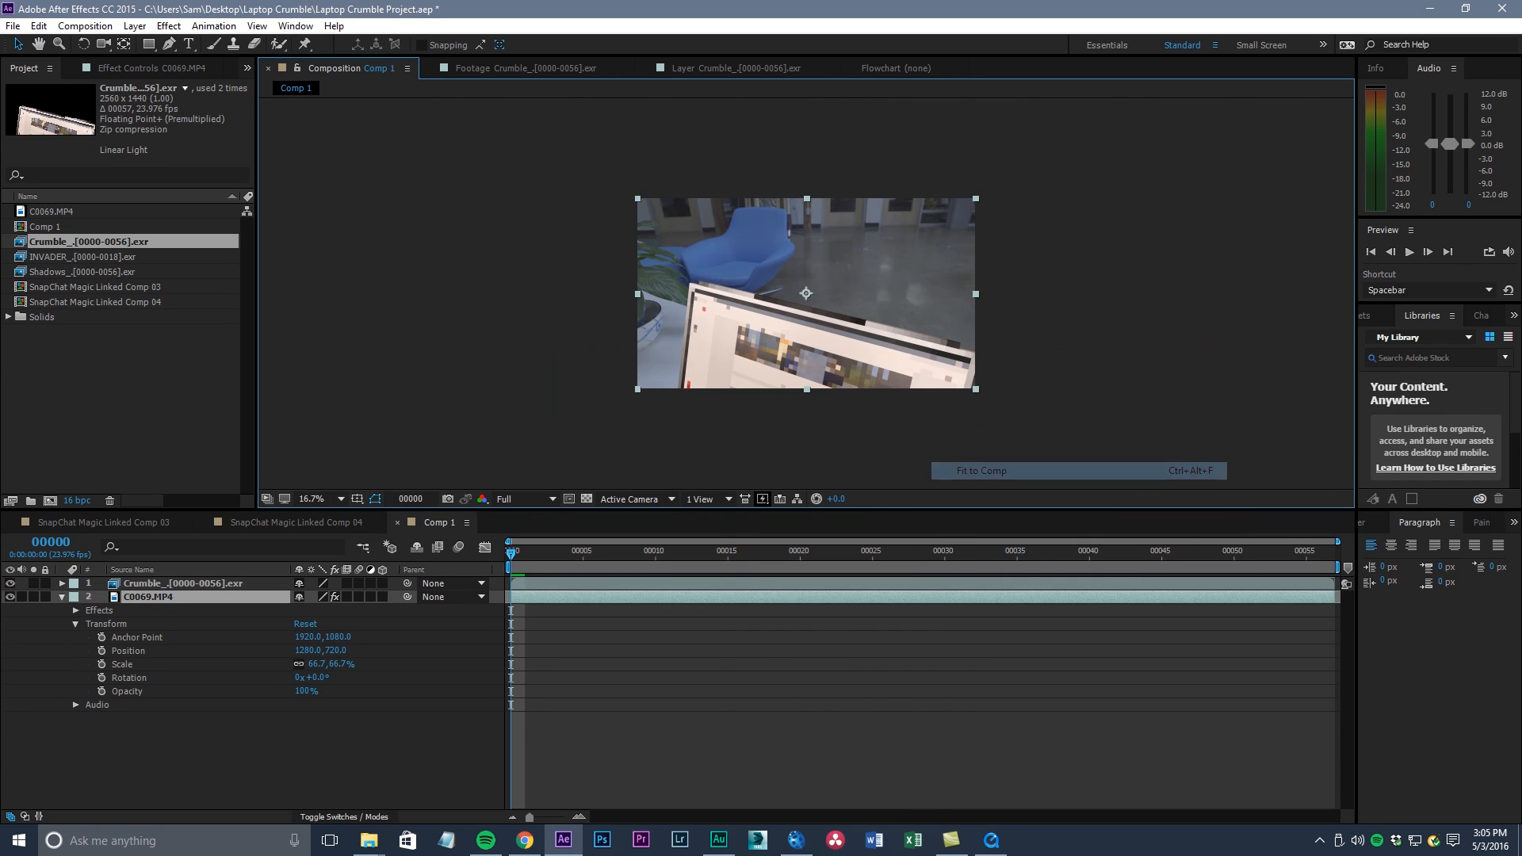
# Preview Comp 1 up to frame 29 and place the Shadows_.[0000-0056].exr sequence between the Crumble and C0069.MP4 layers
pyautogui.scroll(1, 807, 293)
pyautogui.press('space')
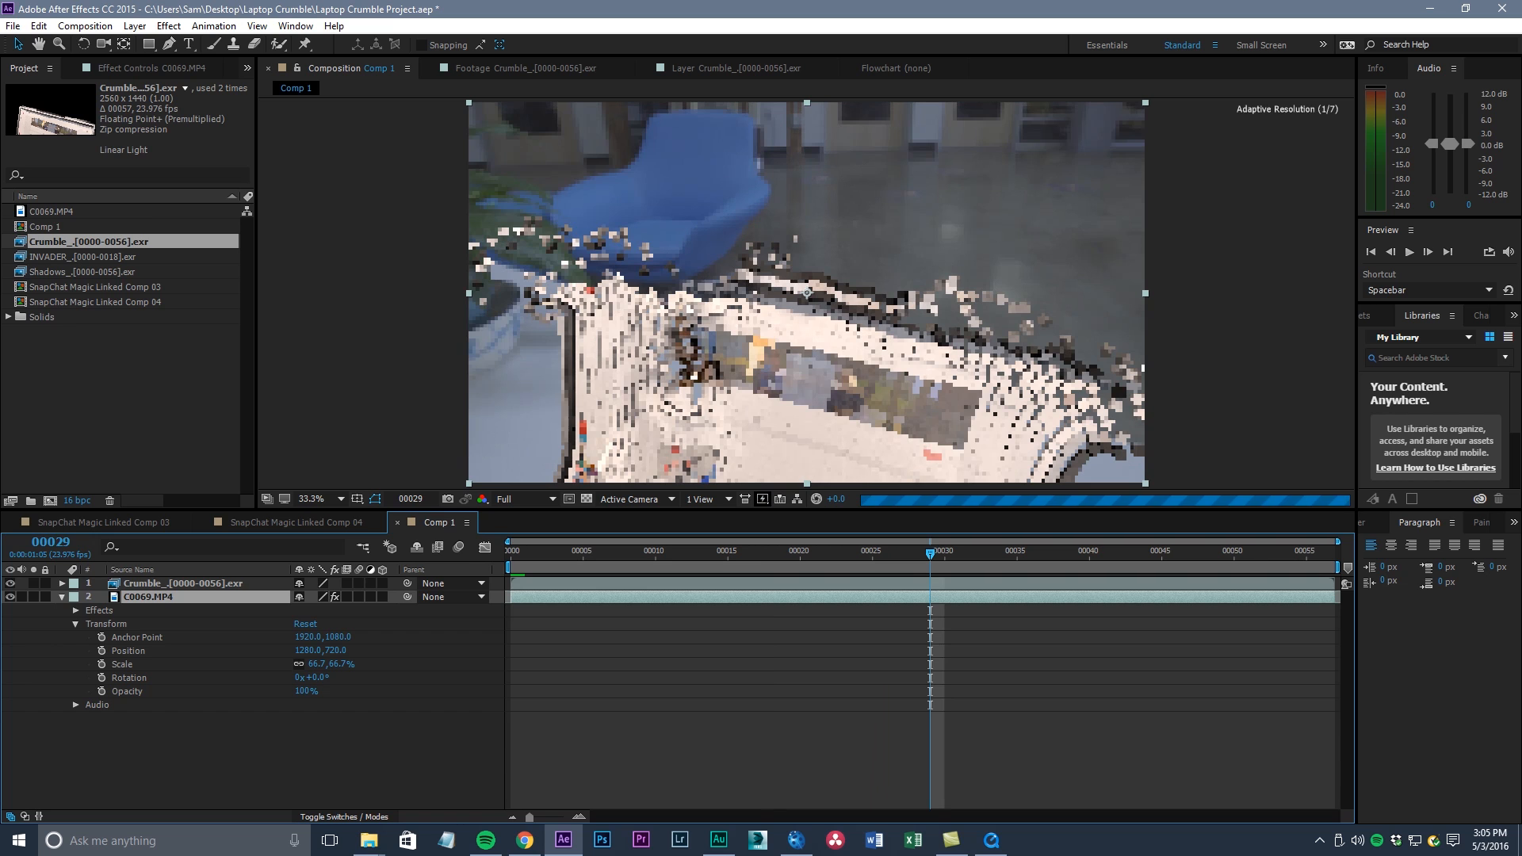
pyautogui.scroll(-1, 807, 293)
pyautogui.moveTo(807, 292); pyautogui.dragTo(836, 316, button='middle')
pyautogui.scroll(1, 836, 316)
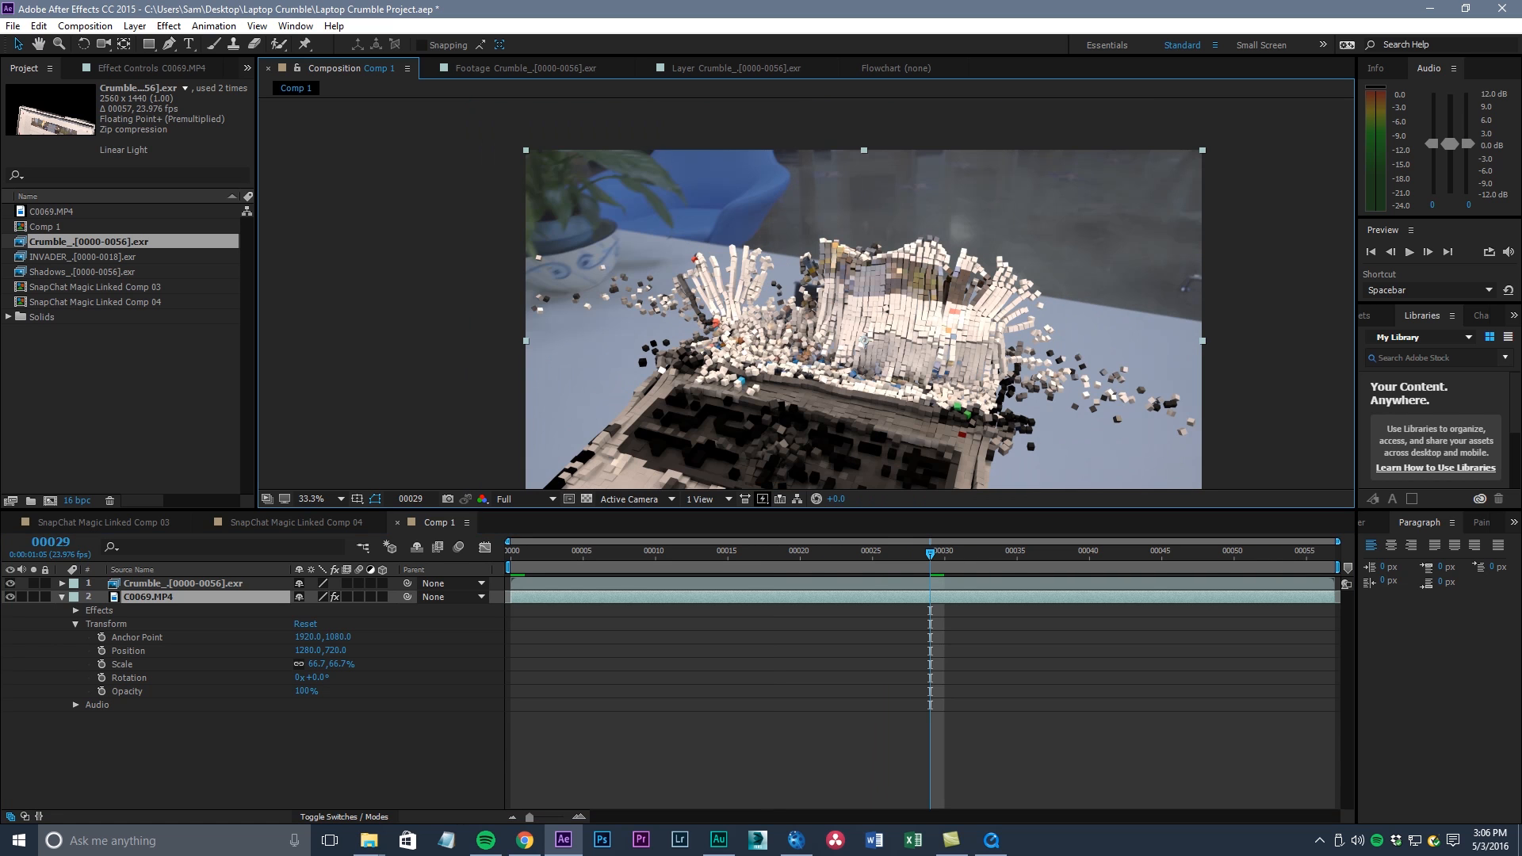
pyautogui.moveTo(82, 272); pyautogui.dragTo(157, 591)
pyautogui.moveTo(807, 341); pyautogui.dragTo(831, 298, button='middle')
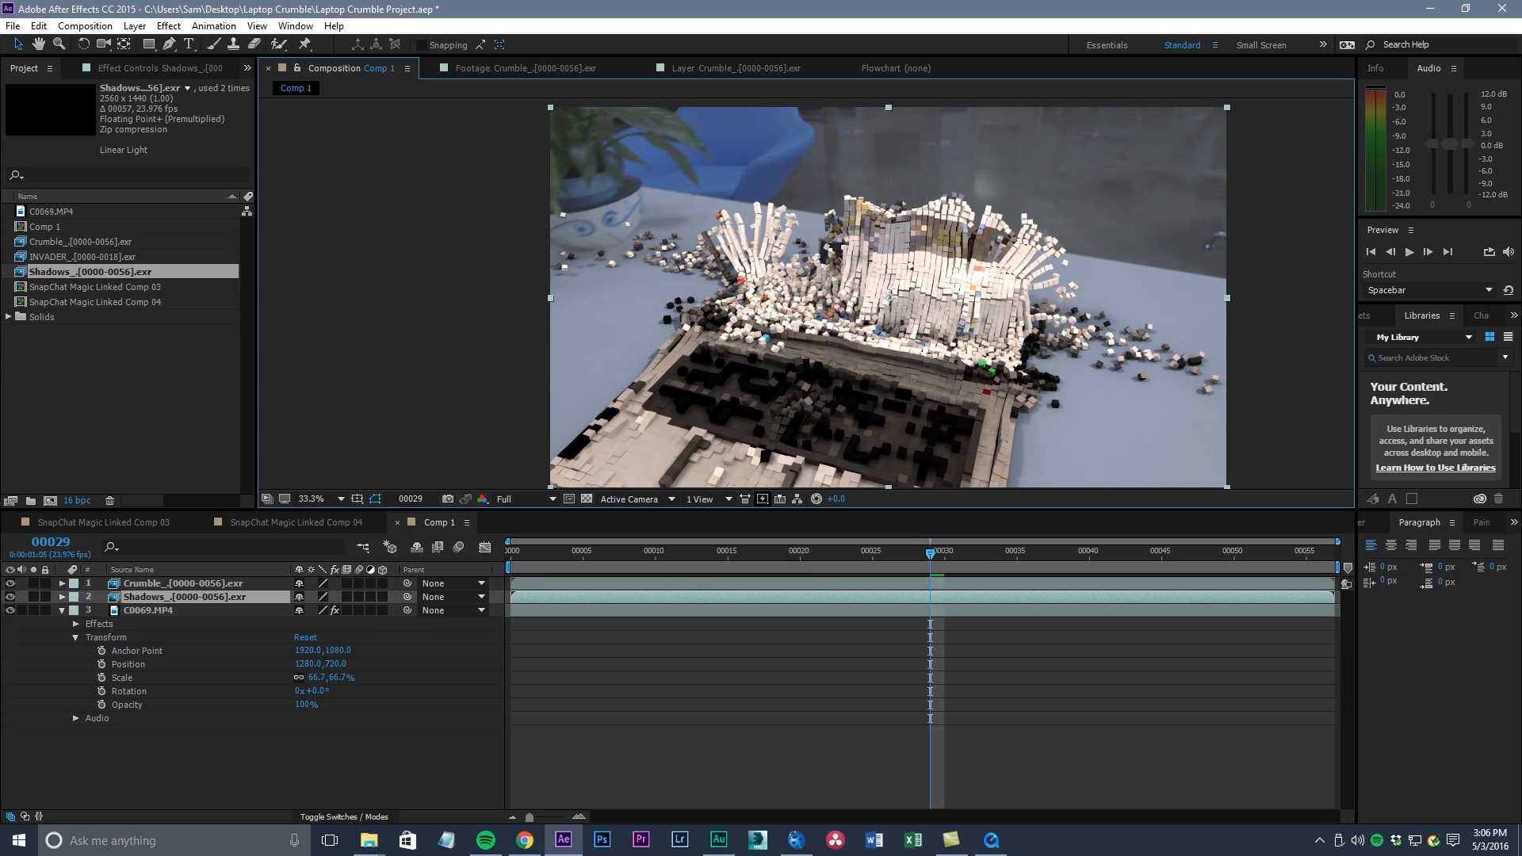
# Add the INVADER_.[0000-0018].exr sequence as the top layer of Comp 1 and check it at frame 4
pyautogui.moveTo(91, 256); pyautogui.dragTo(493, 568)
pyautogui.moveTo(930, 553); pyautogui.dragTo(568, 553)
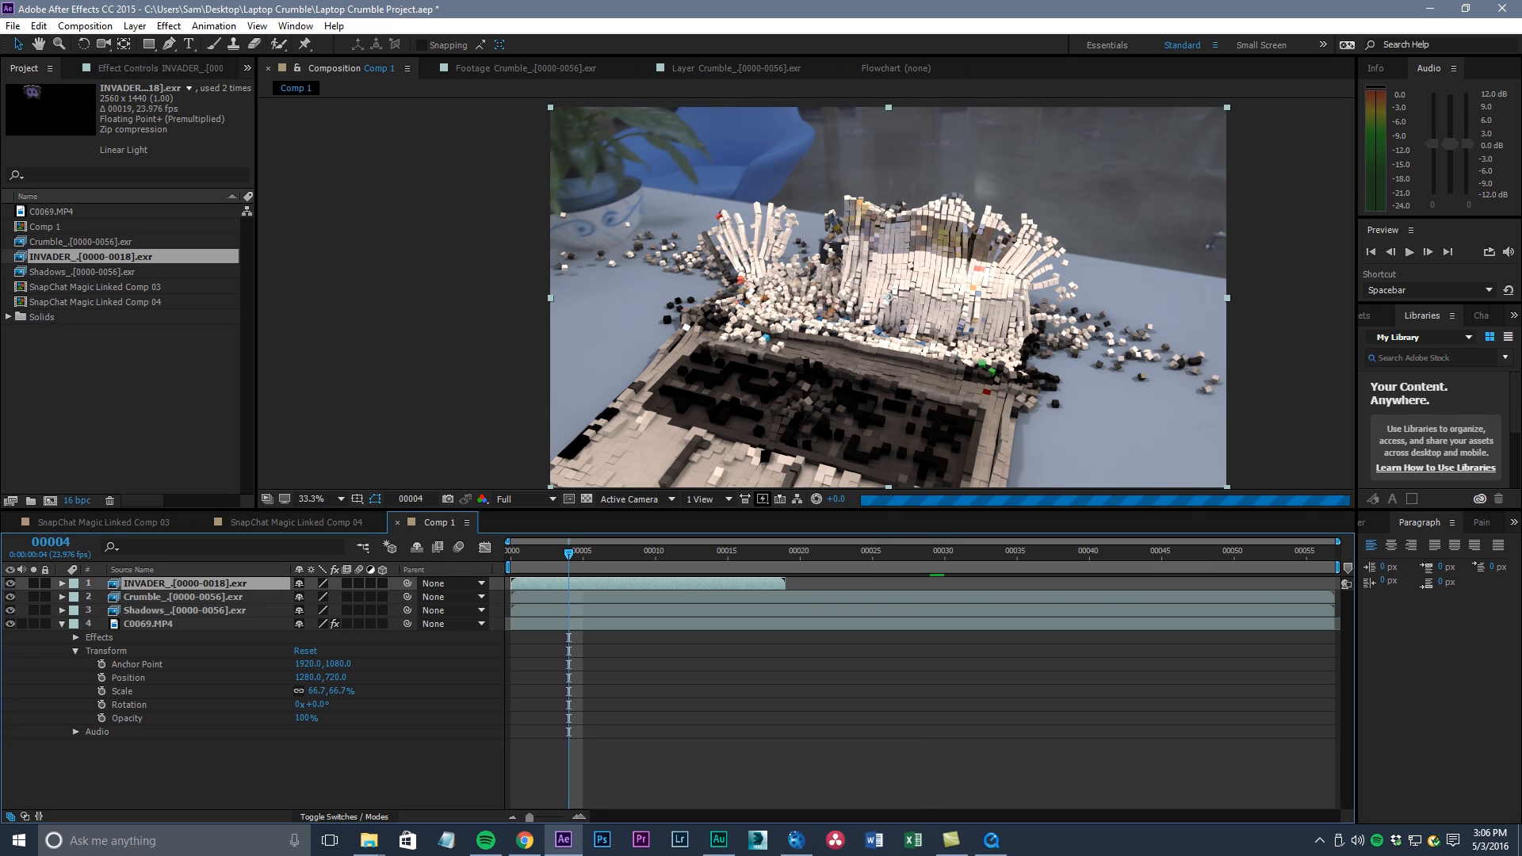
pyautogui.moveTo(889, 297); pyautogui.dragTo(894, 278, button='middle')
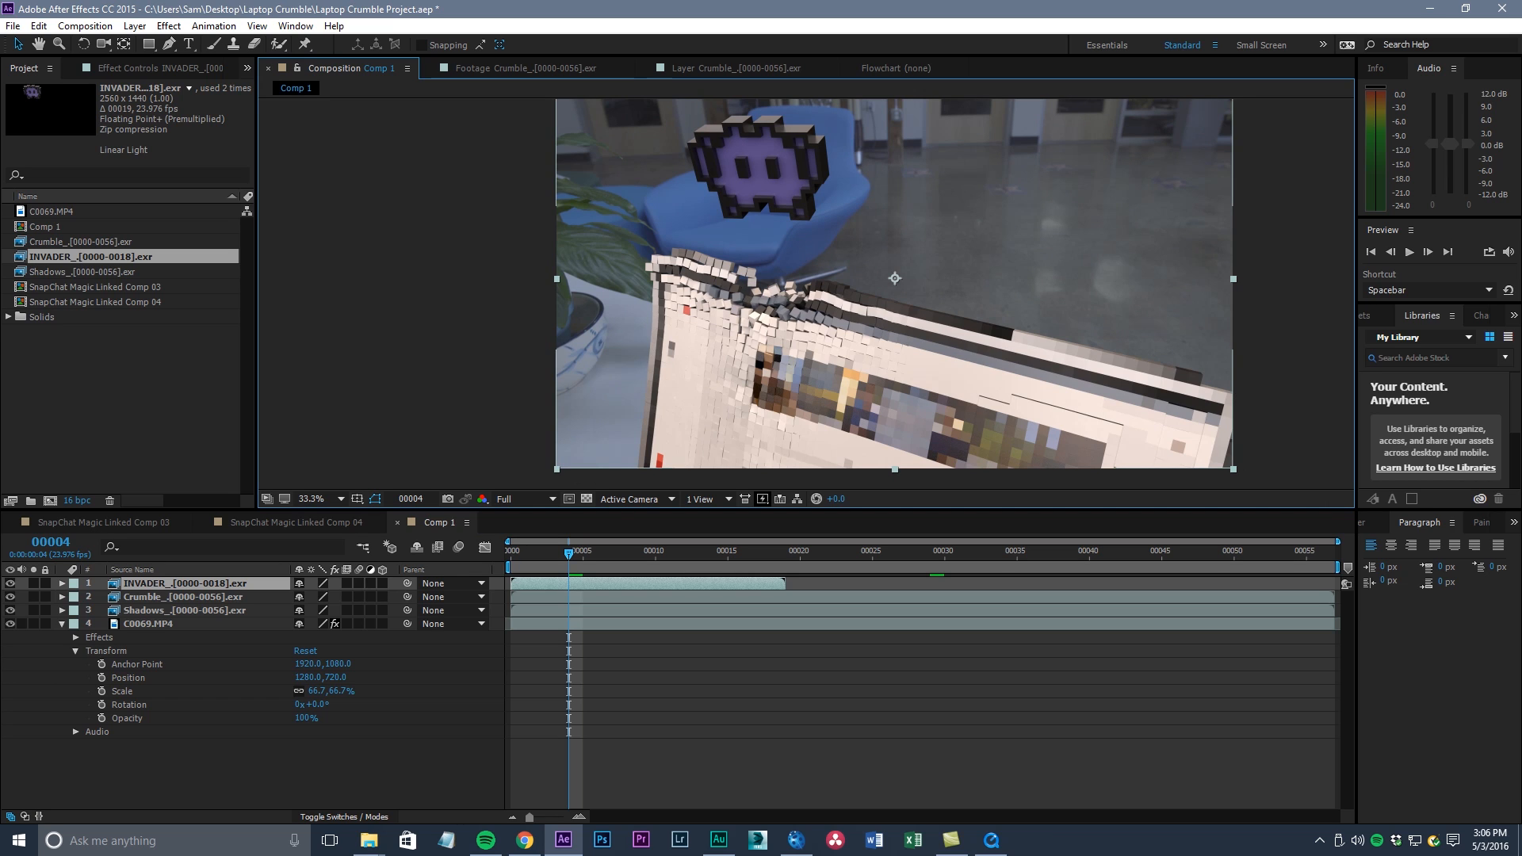
pyautogui.click(185, 611)
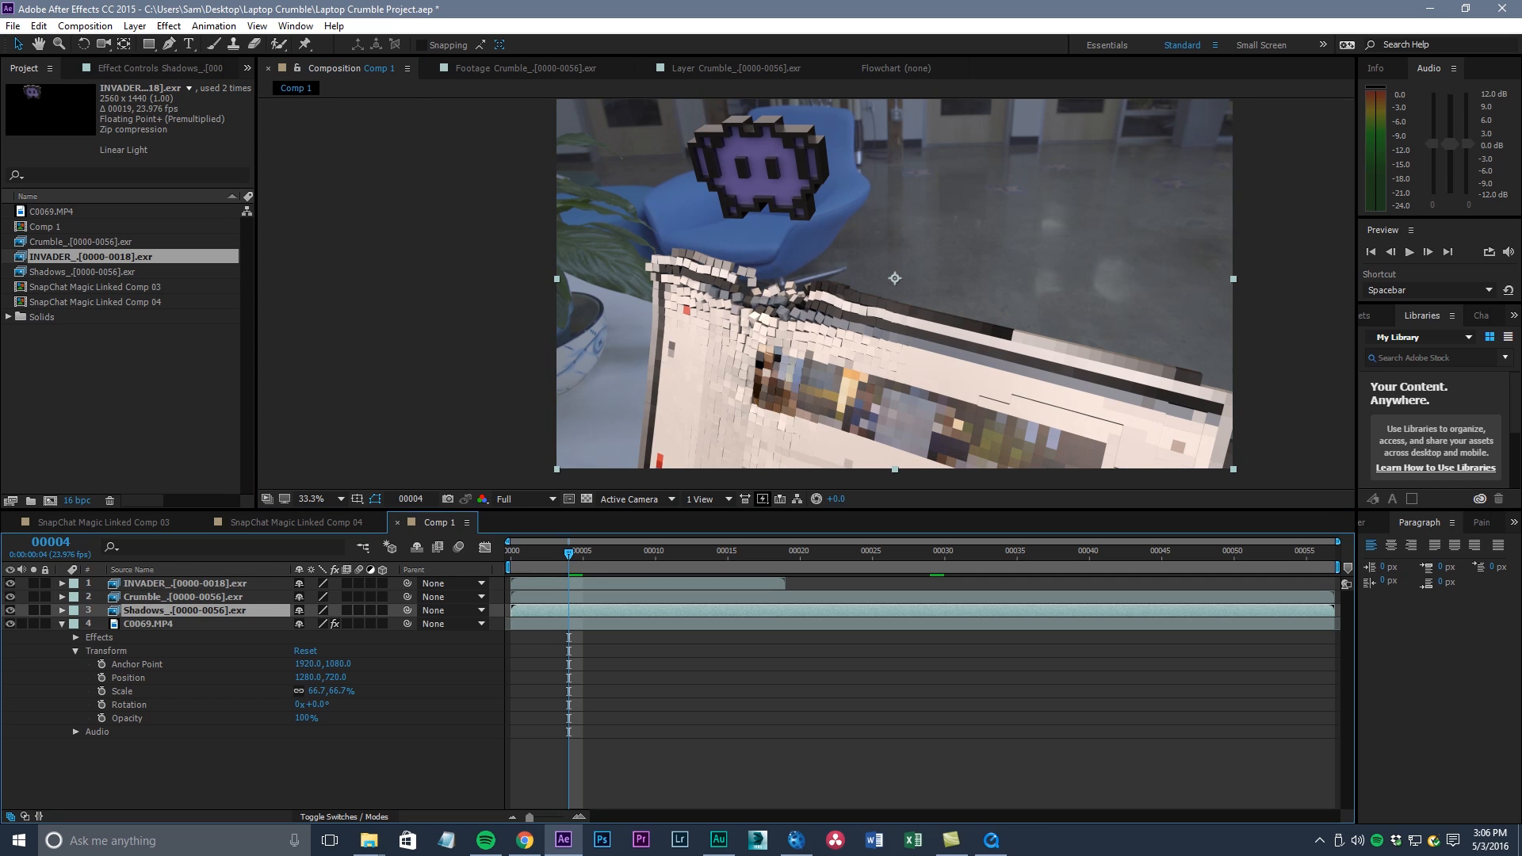
pyautogui.moveTo(895, 278); pyautogui.dragTo(895, 266, button='middle')
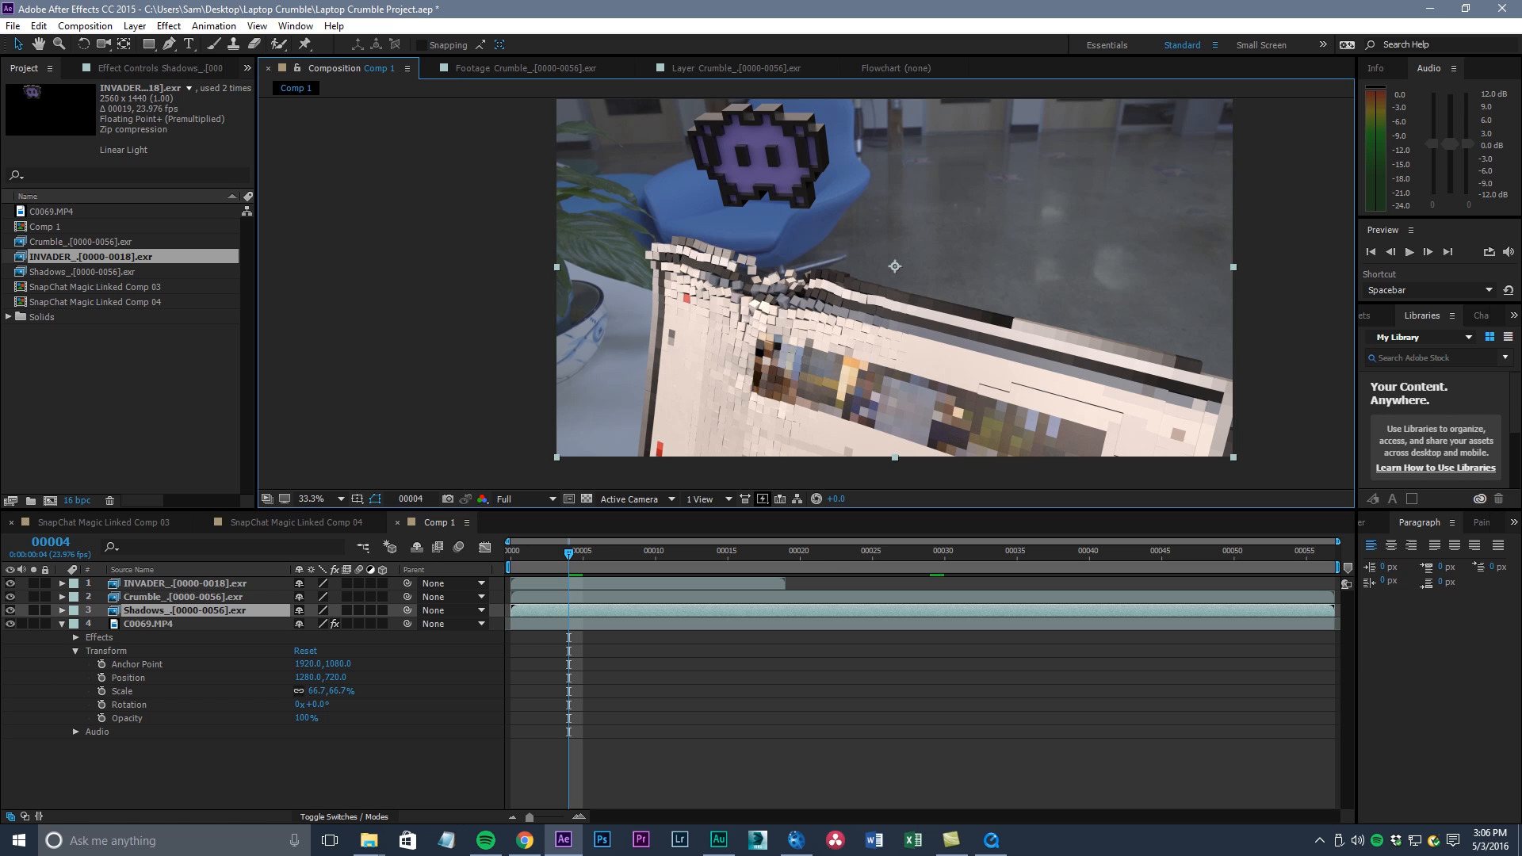
# Copy Adjustment Layer 1 from SnapChat Magic Linked Comp 03 to the top of Comp 1
pyautogui.click(104, 523)
pyautogui.click(167, 584)
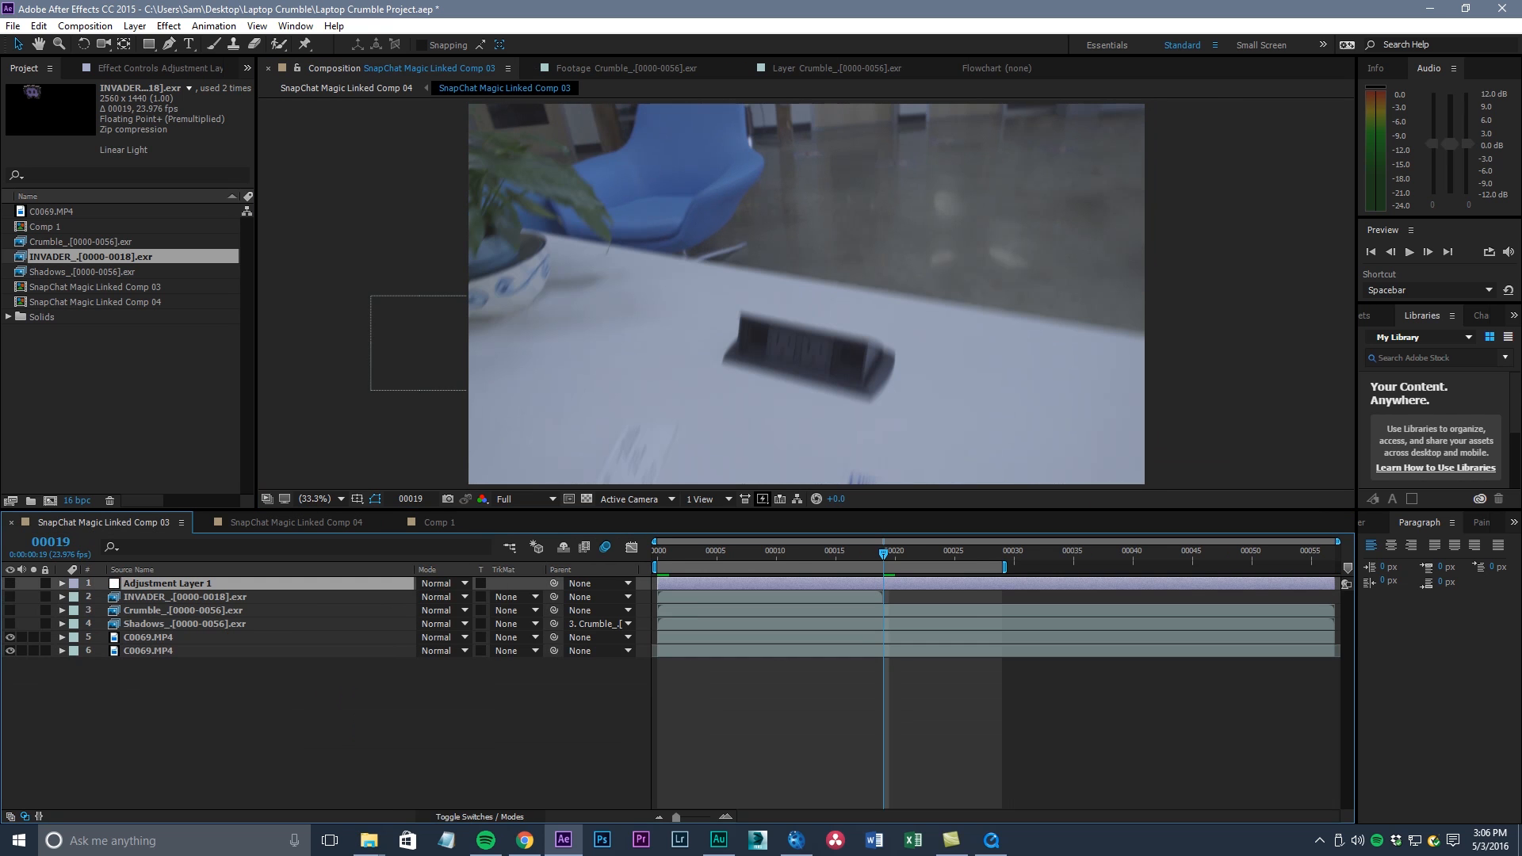
pyautogui.click(439, 522)
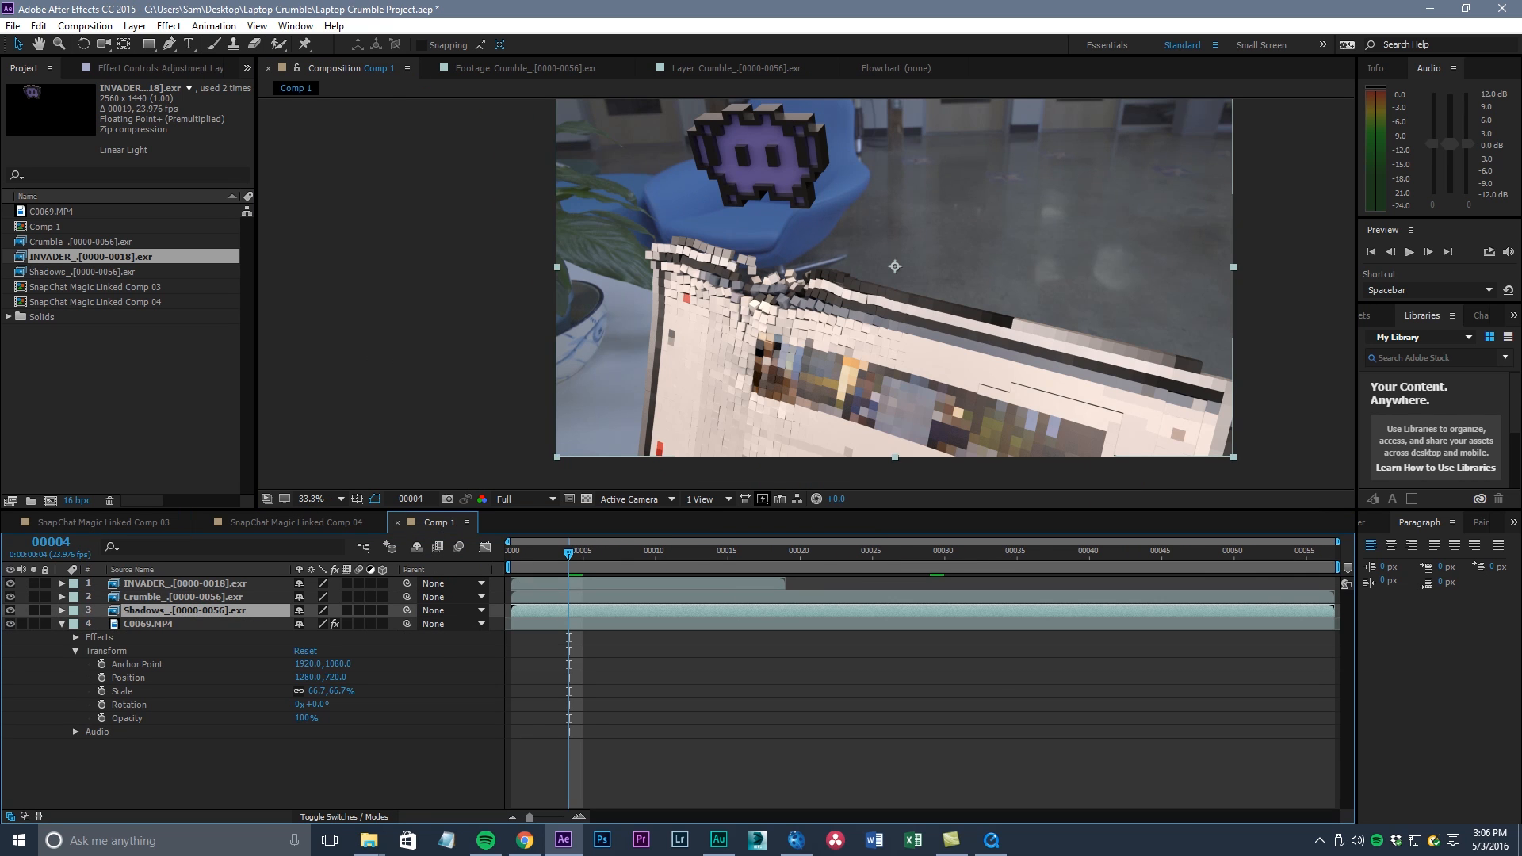
pyautogui.hotkey('ctrl', 'v')
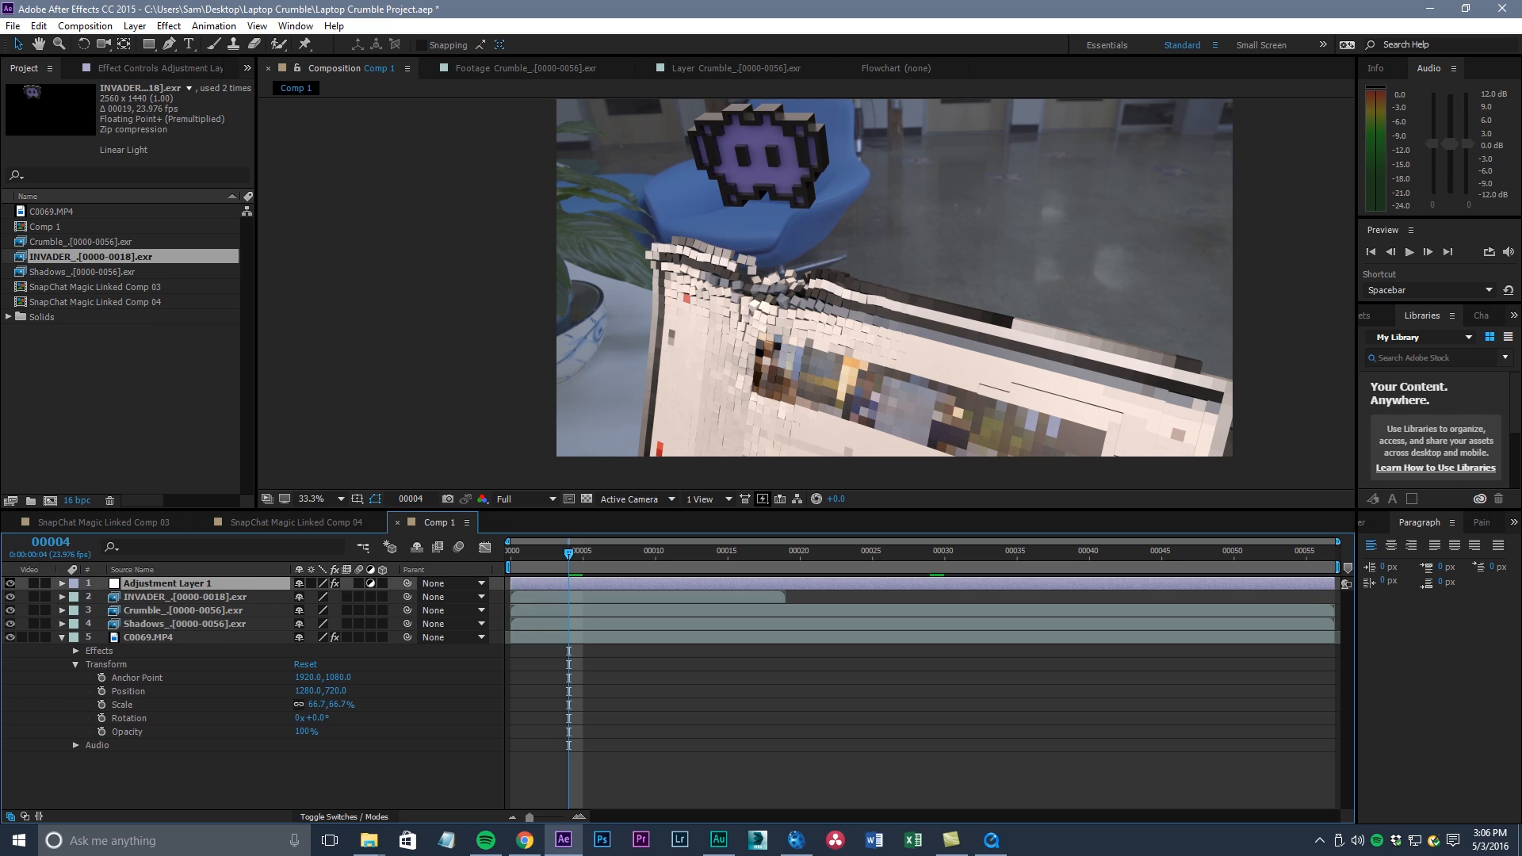
pyautogui.moveTo(894, 266); pyautogui.dragTo(839, 293, button='middle')
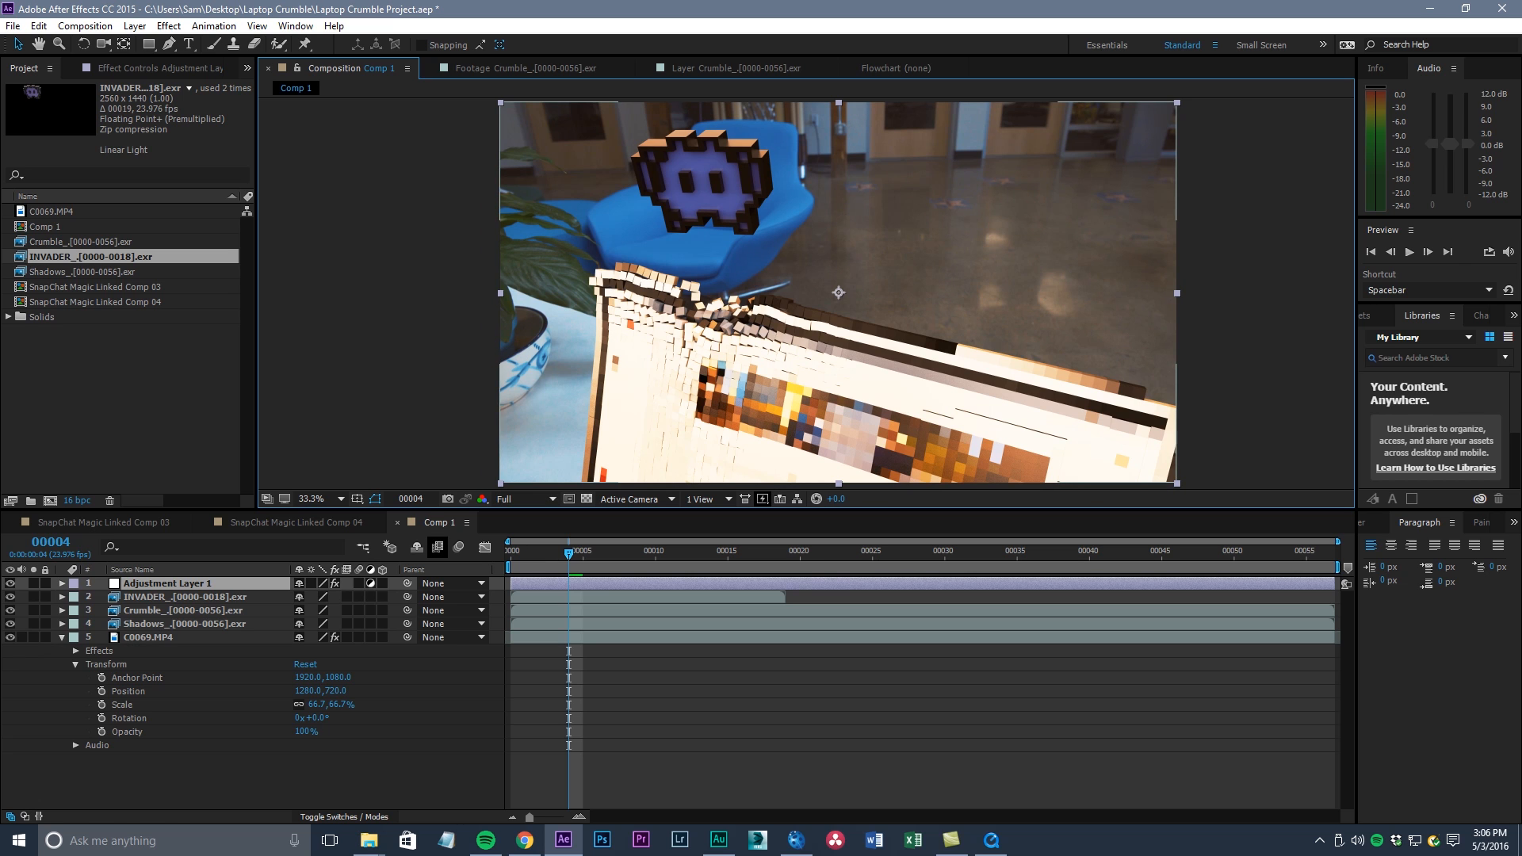
# Apply Curves to the Crumble layer, pulling the RGB midtones down and raising the blue channel slightly
pyautogui.click(182, 611)
pyautogui.click(169, 26)
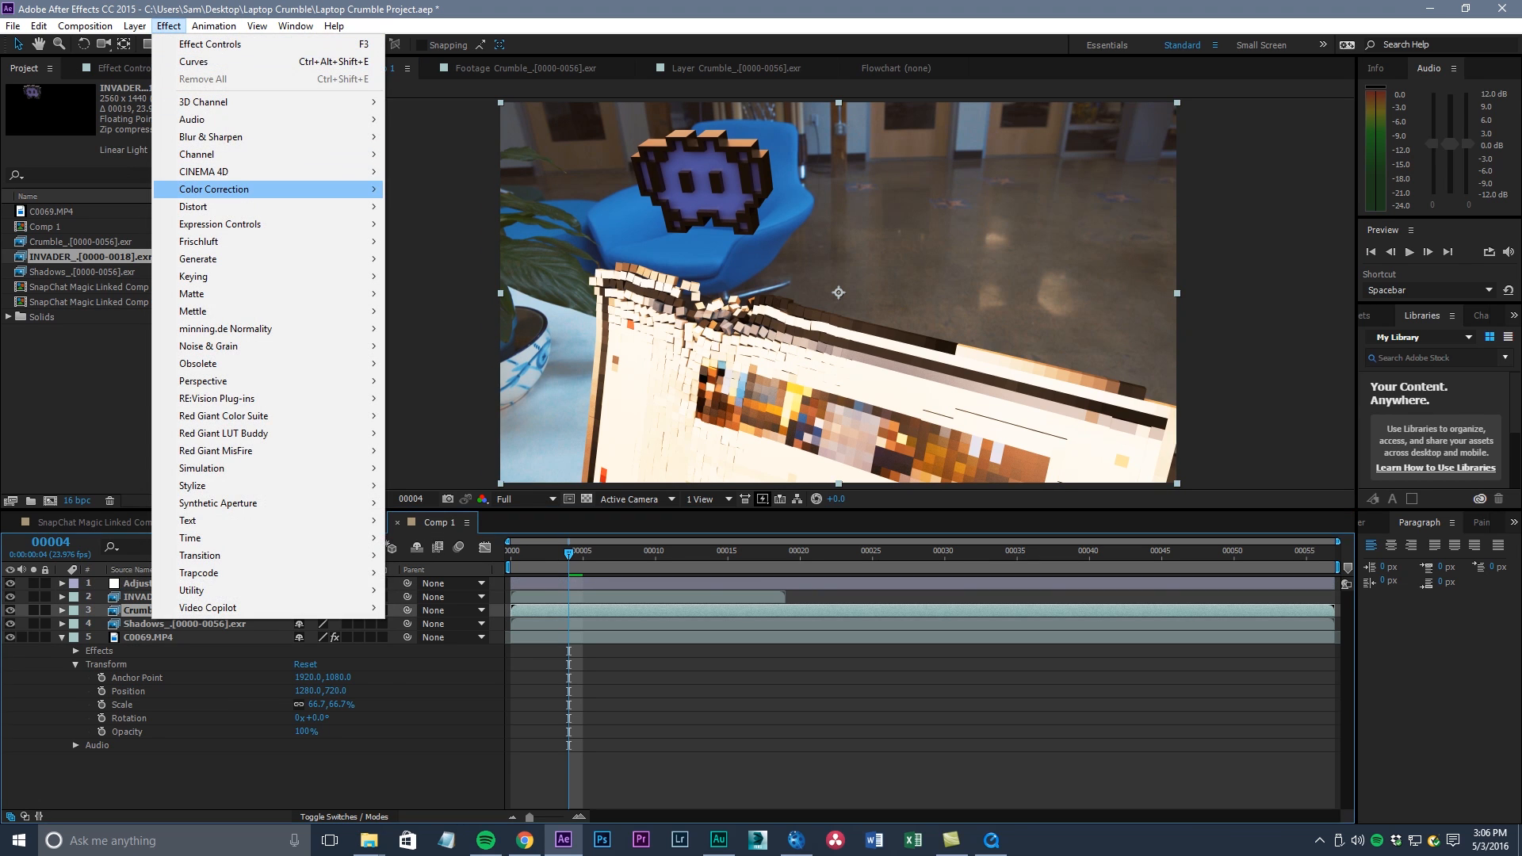
pyautogui.moveTo(214, 189)
pyautogui.click(423, 503)
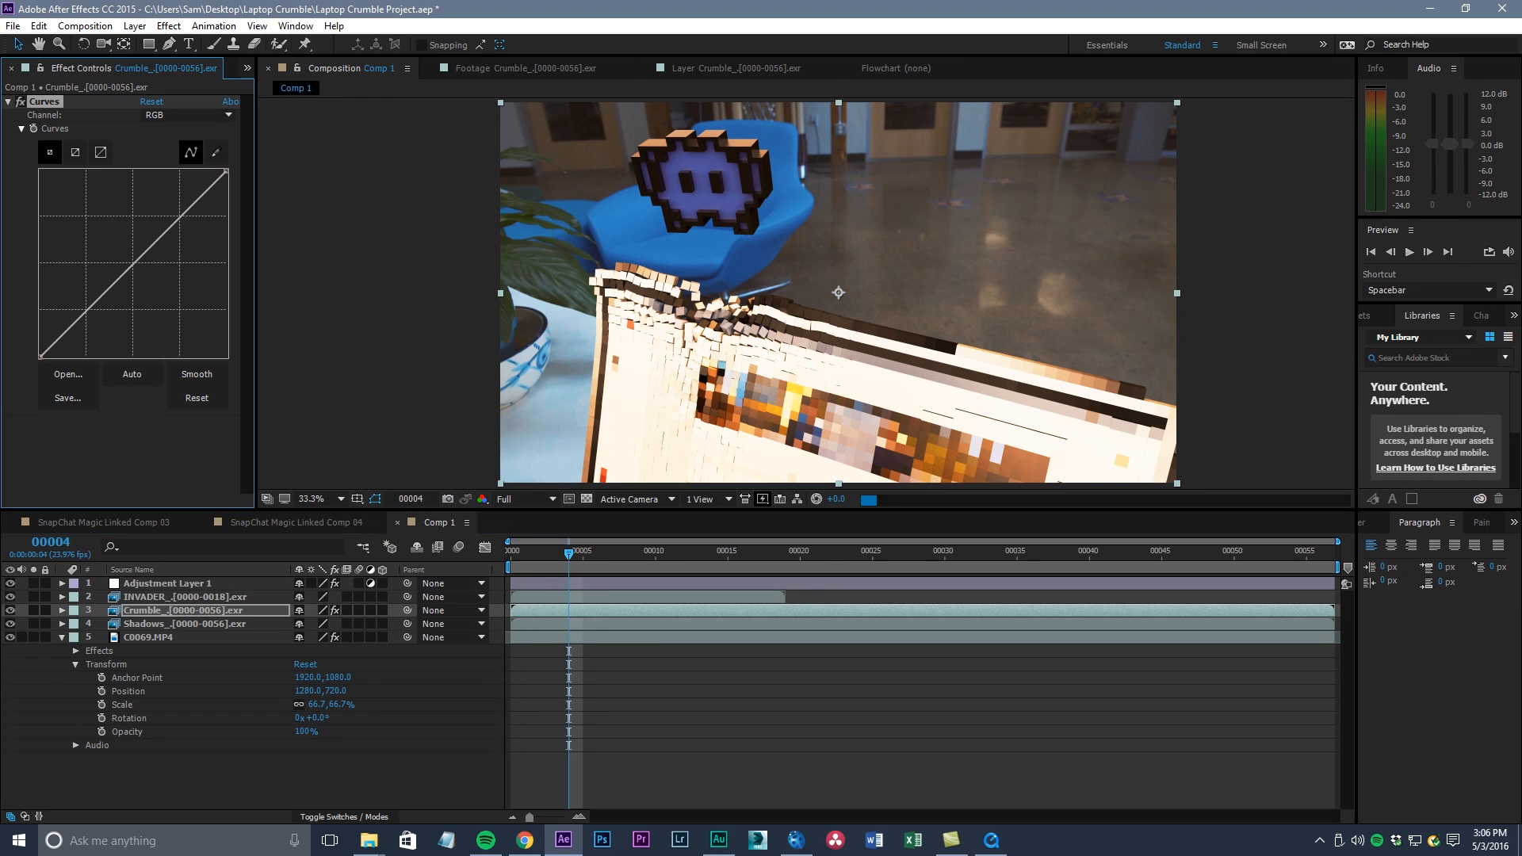
pyautogui.scroll(3, 805, 293)
pyautogui.moveTo(141, 257)
pyautogui.mouseDown()
pyautogui.moveTo(140, 277)
pyautogui.moveTo(121, 257)
pyautogui.mouseUp()
pyautogui.click(188, 115)
pyautogui.click(177, 184)
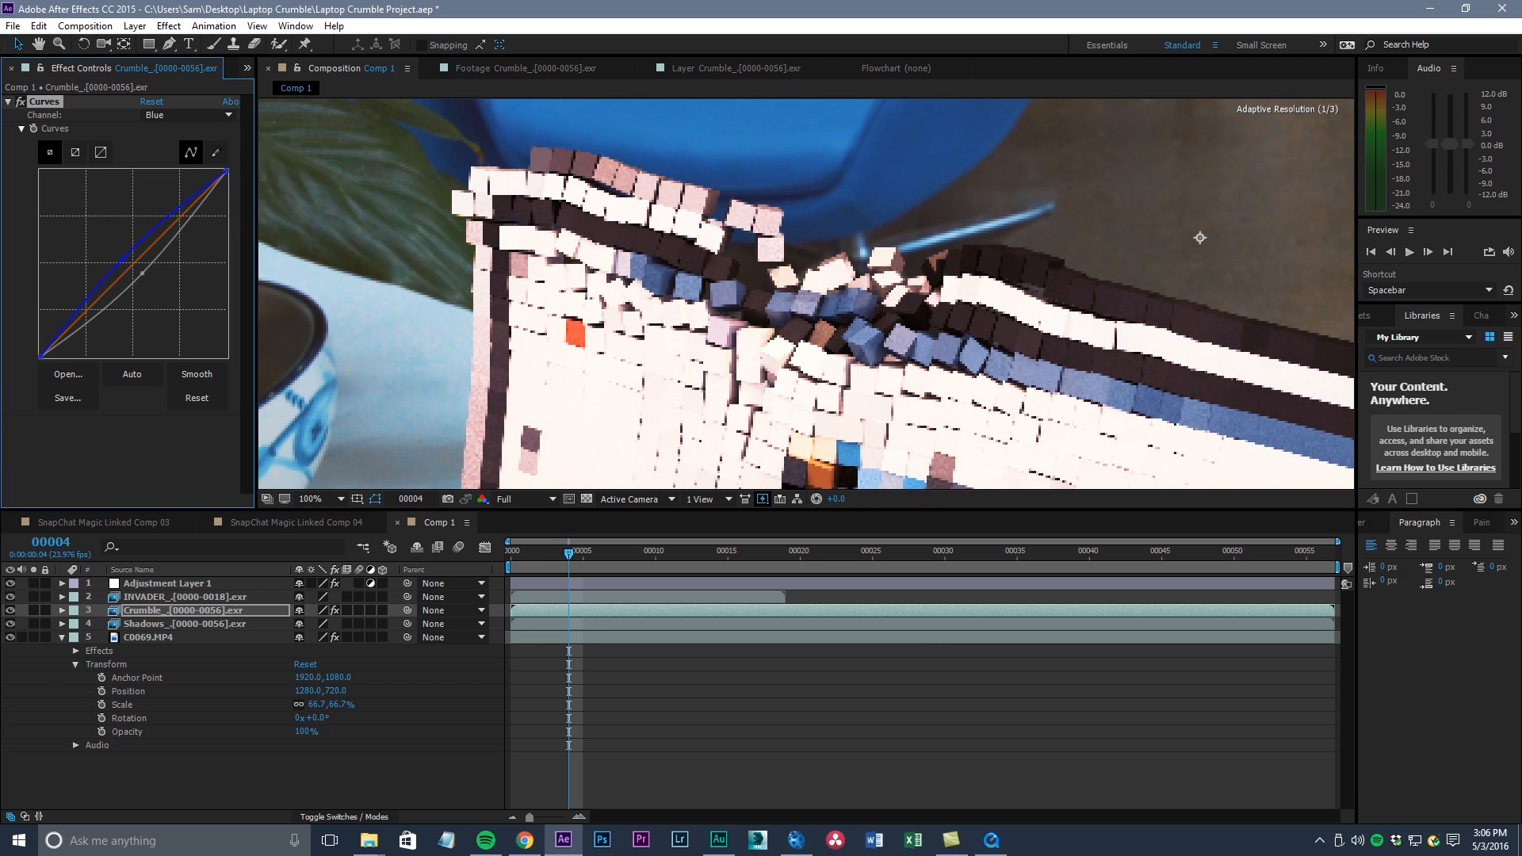
pyautogui.scroll(-4, 1200, 238)
pyautogui.scroll(2, 933, 236)
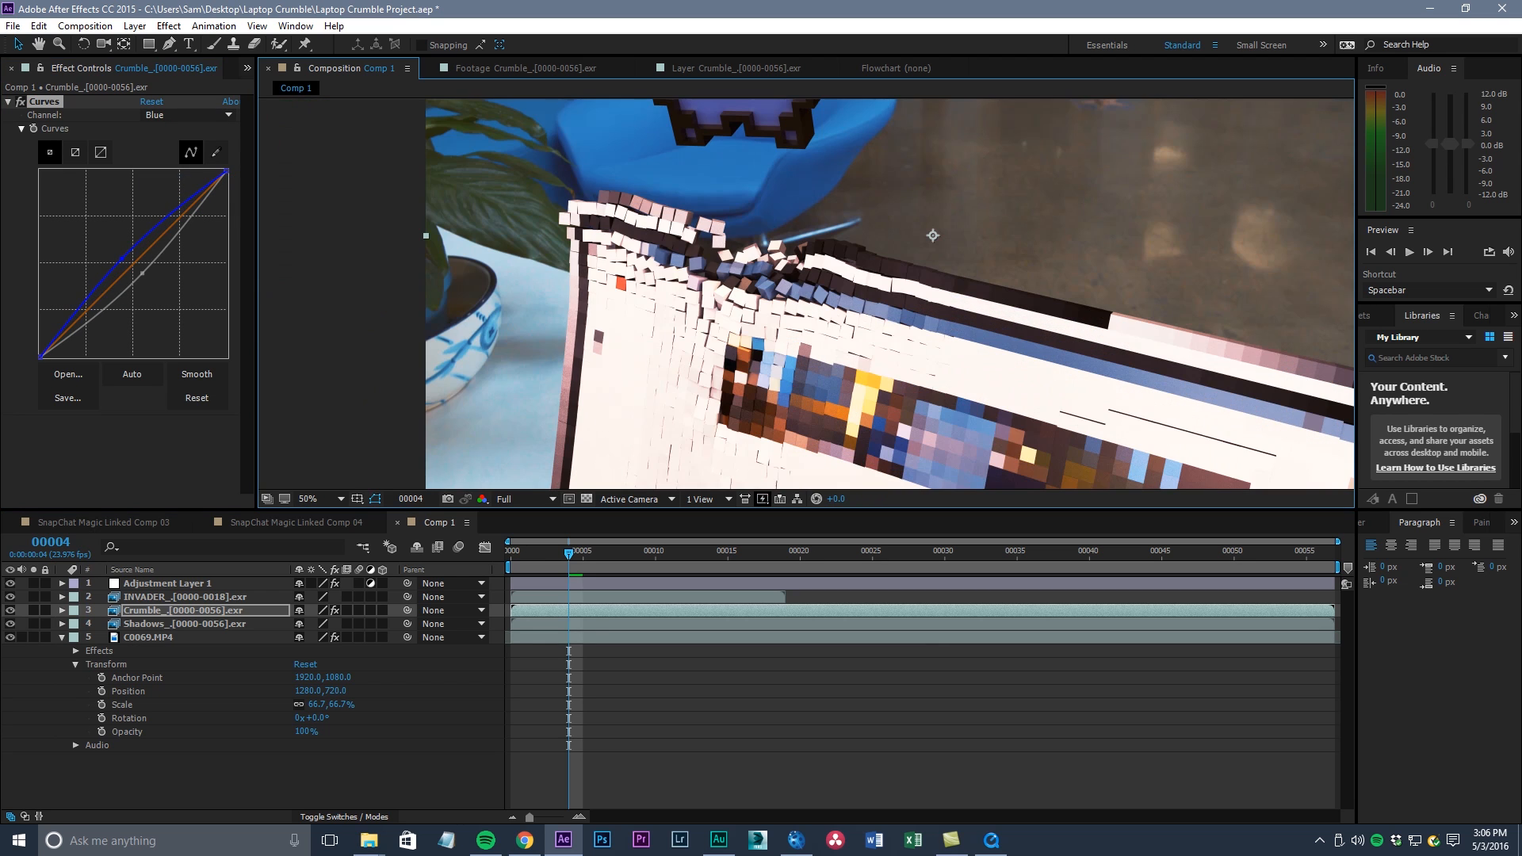
# Add an Exposure effect above Curves on the Crumble layer and set its master exposure to -0.69
pyautogui.click(169, 25)
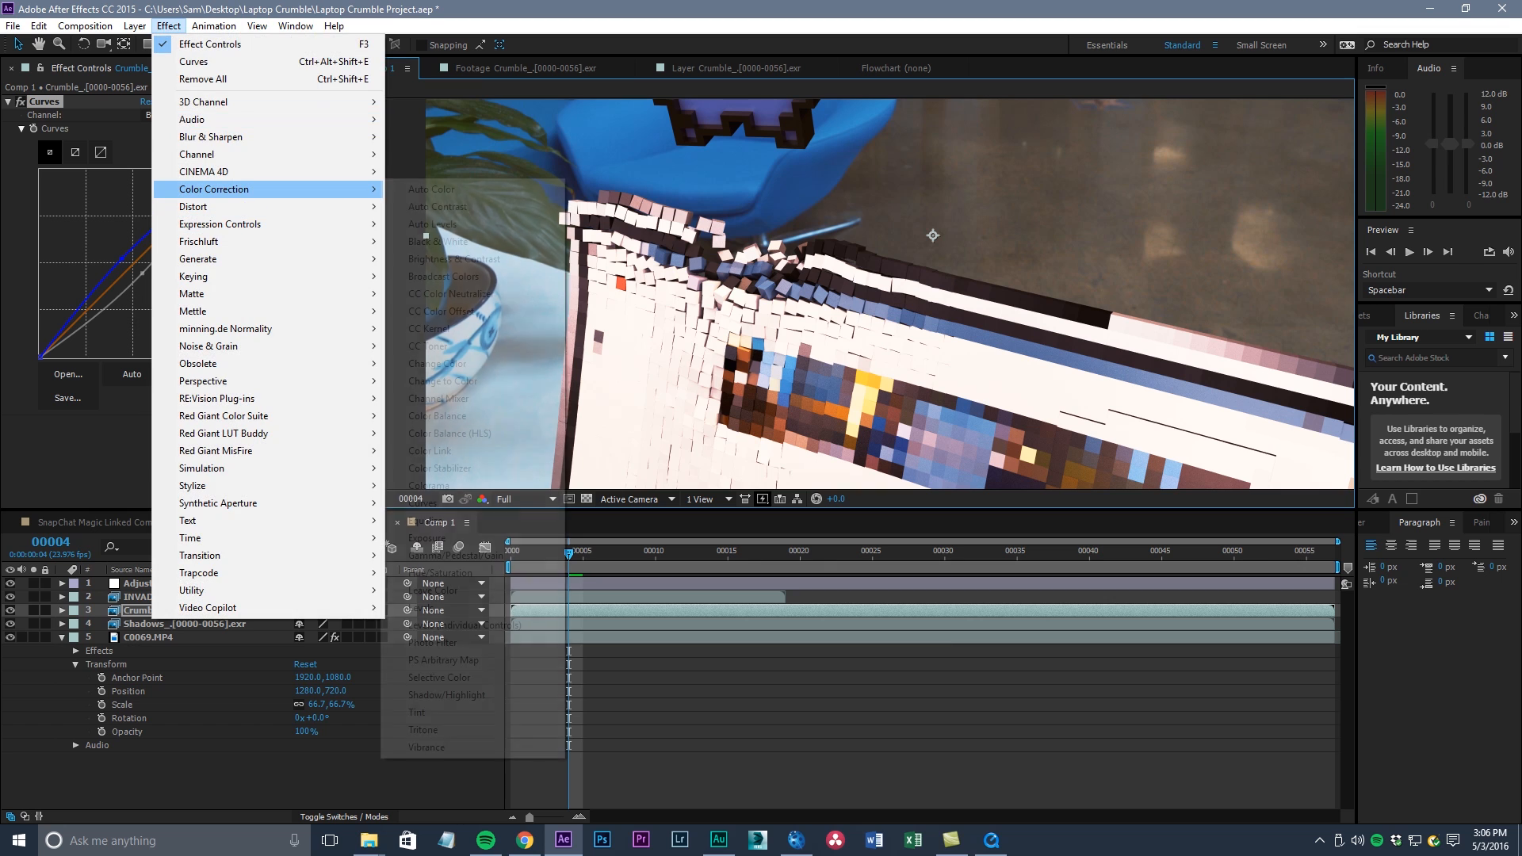
pyautogui.moveTo(238, 189)
pyautogui.click(427, 537)
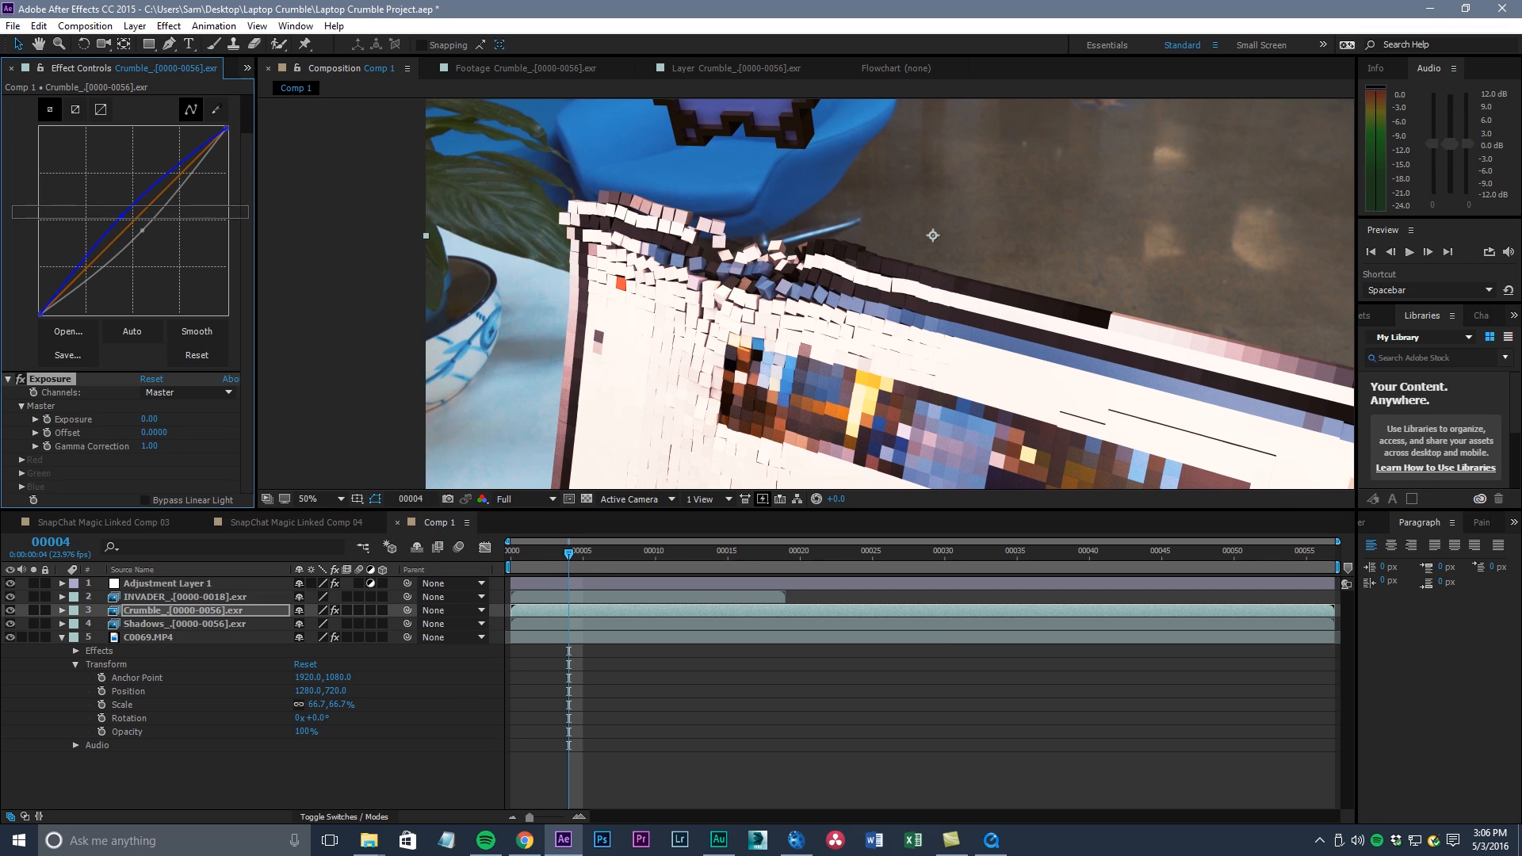
pyautogui.moveTo(50, 421); pyautogui.dragTo(48, 96)
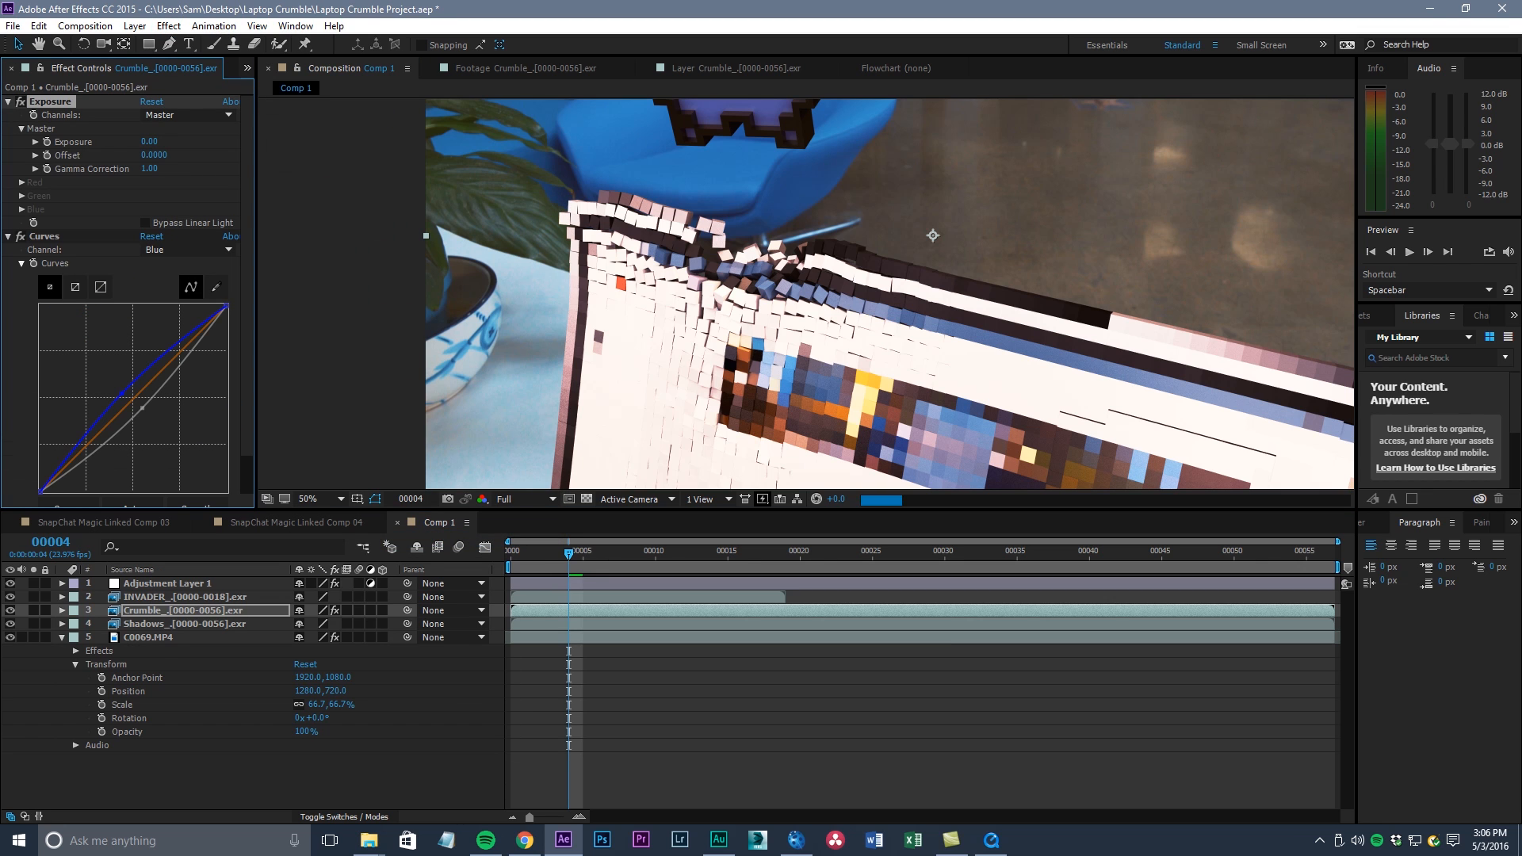
pyautogui.moveTo(151, 141); pyautogui.dragTo(118, 141)
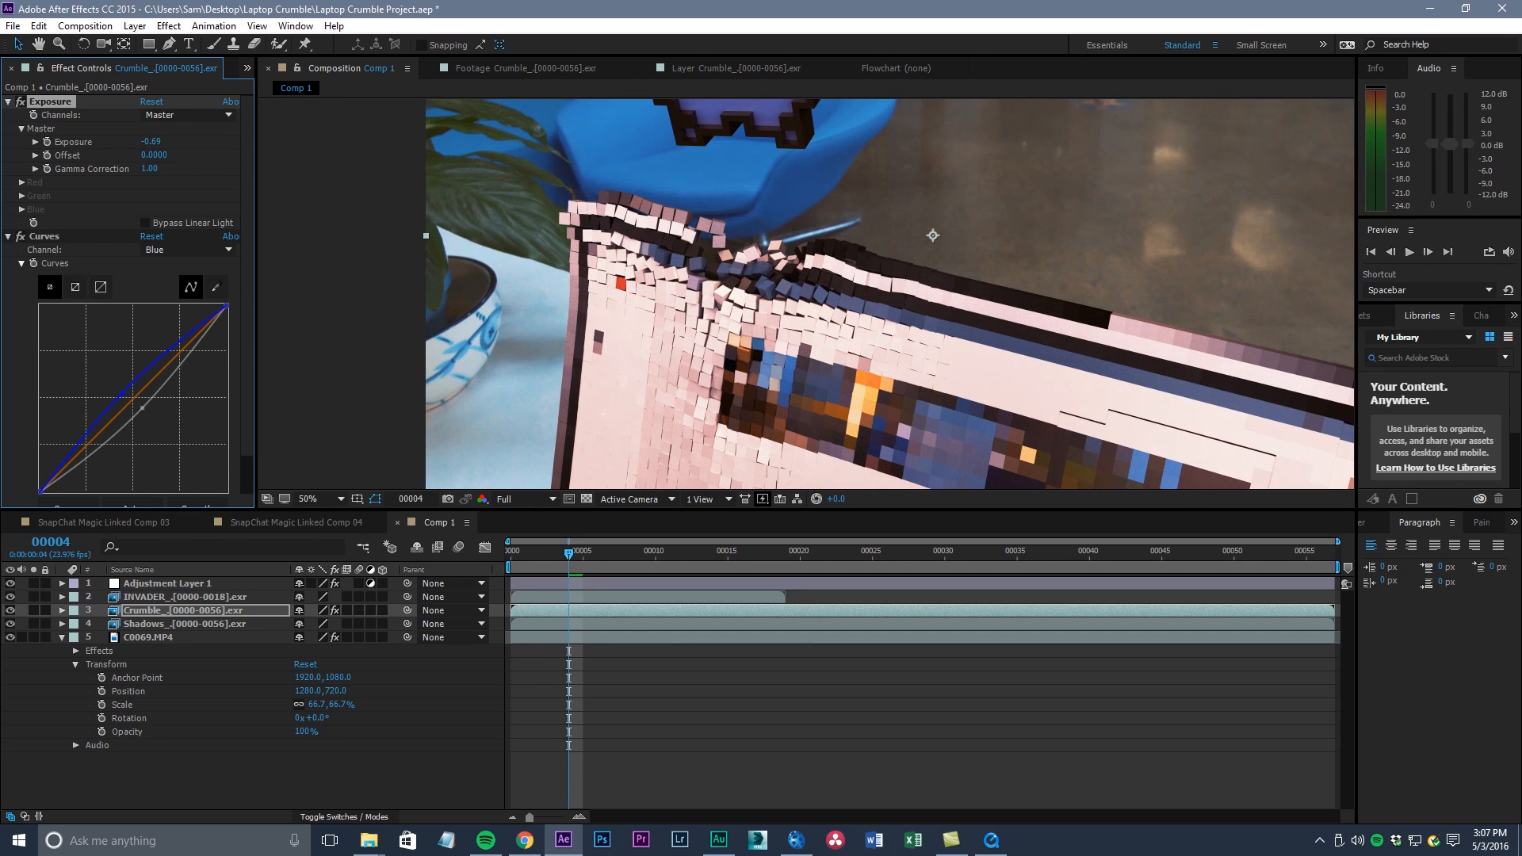
# Flatten the bend of the Crumble layer's RGB curve so the midtones are darkened less
pyautogui.moveTo(123, 392); pyautogui.dragTo(137, 402)
pyautogui.click(189, 249)
pyautogui.click(166, 265)
pyautogui.scroll(-4, 566, 164)
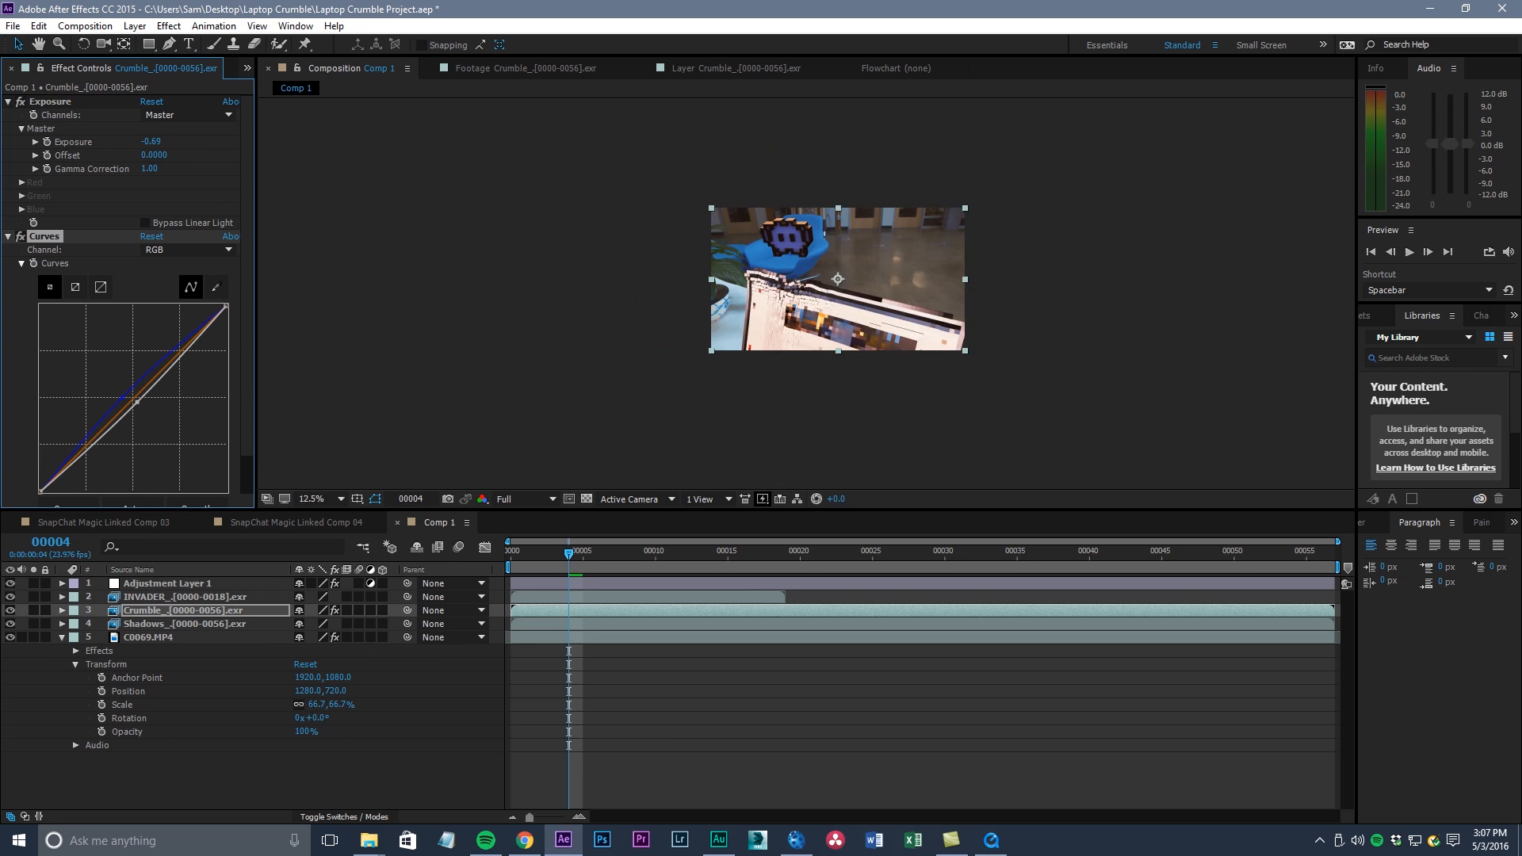
pyautogui.scroll(6, 566, 164)
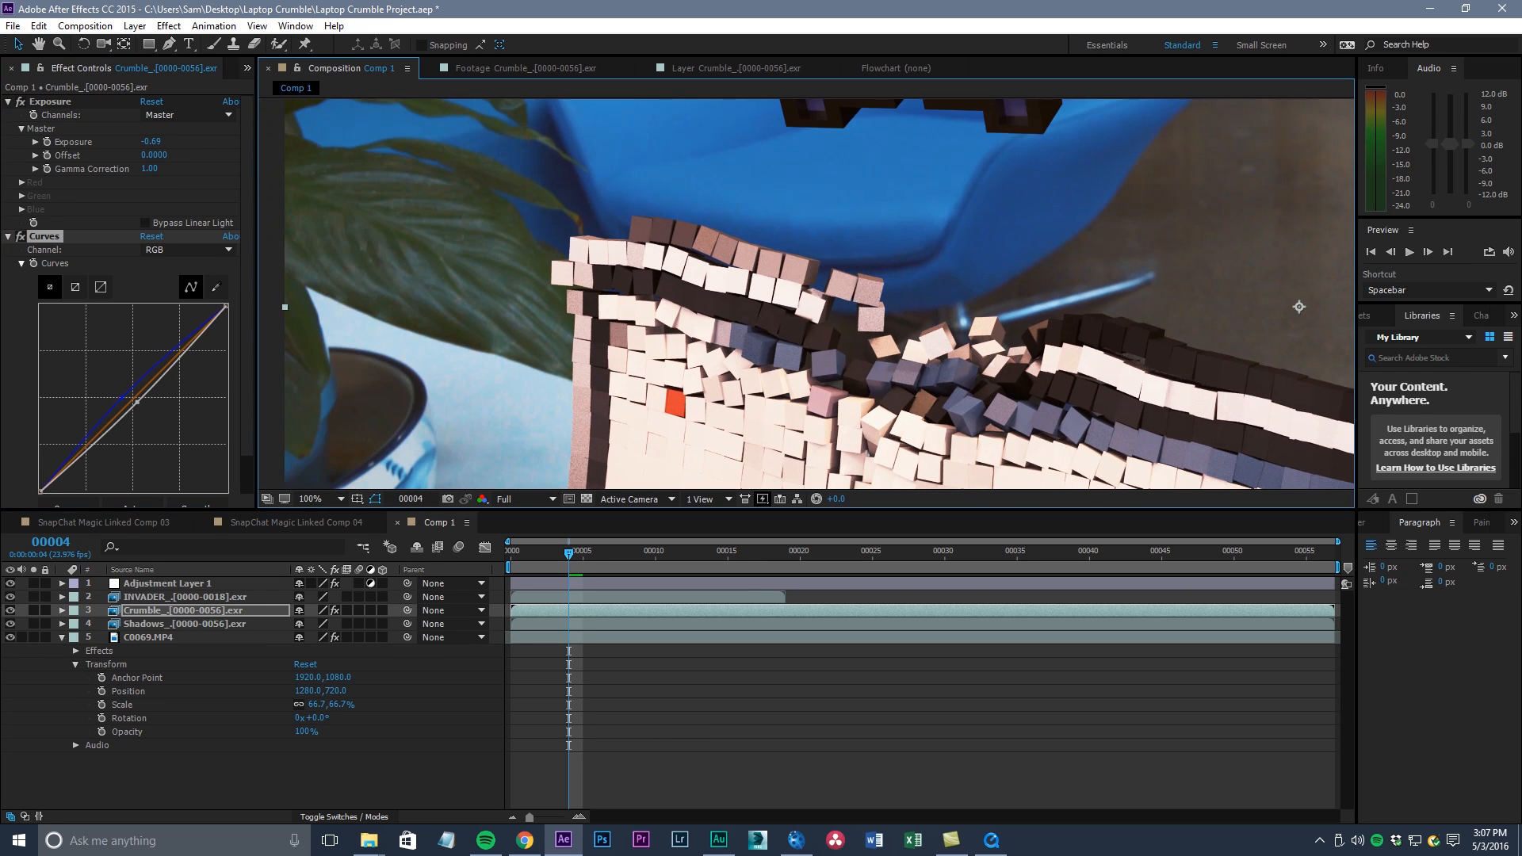
# Lower the red channel's midtones slightly in the Crumble layer's Curves effect
pyautogui.click(189, 250)
pyautogui.click(183, 285)
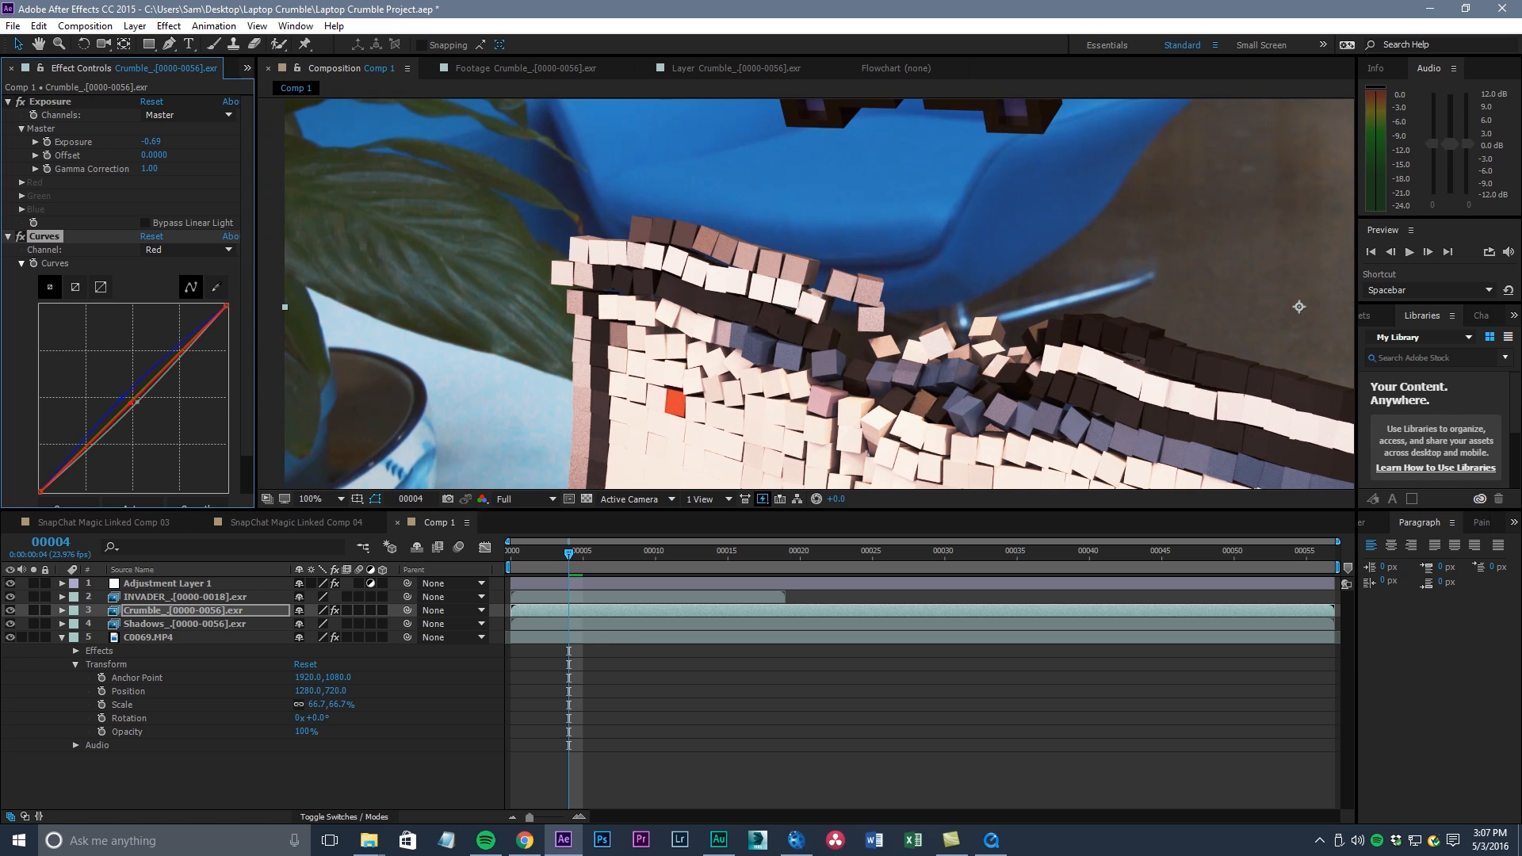
pyautogui.moveTo(137, 402); pyautogui.dragTo(134, 407)
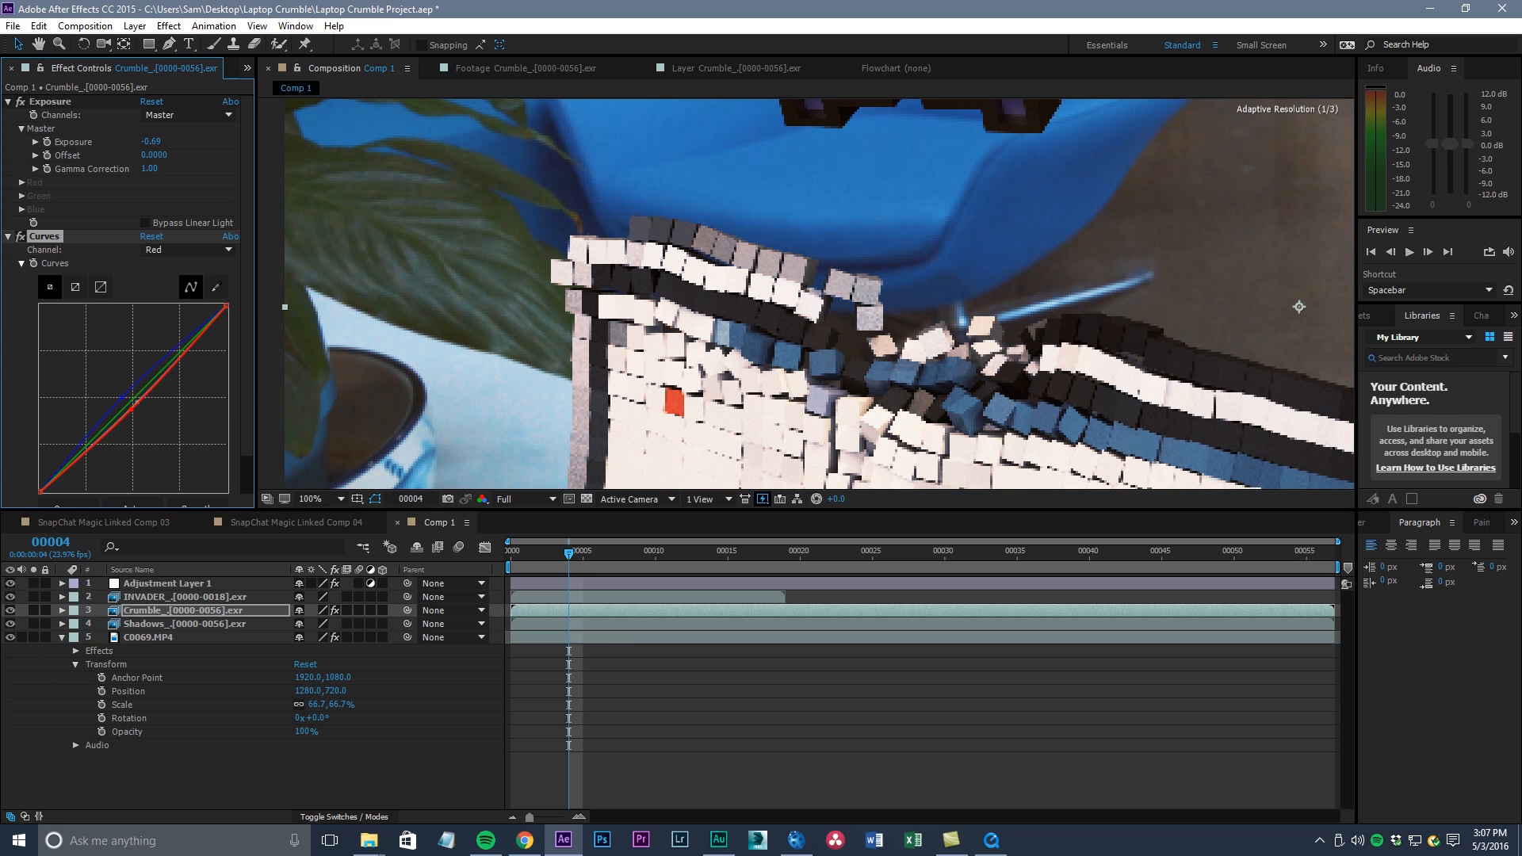
pyautogui.scroll(-4, 806, 294)
pyautogui.scroll(2, 901, 377)
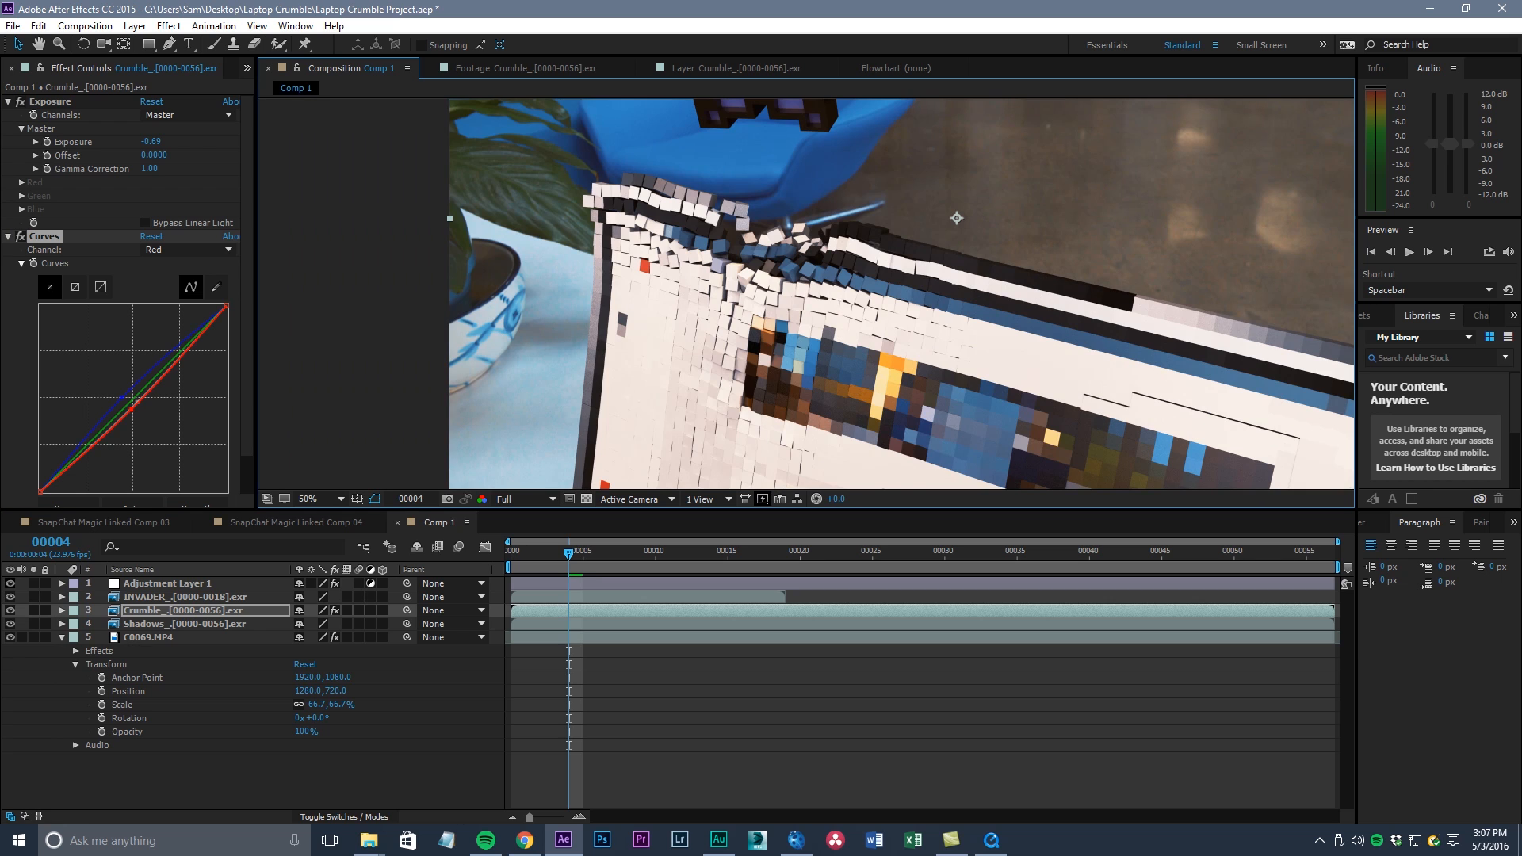
pyautogui.scroll(-2, 788, 408)
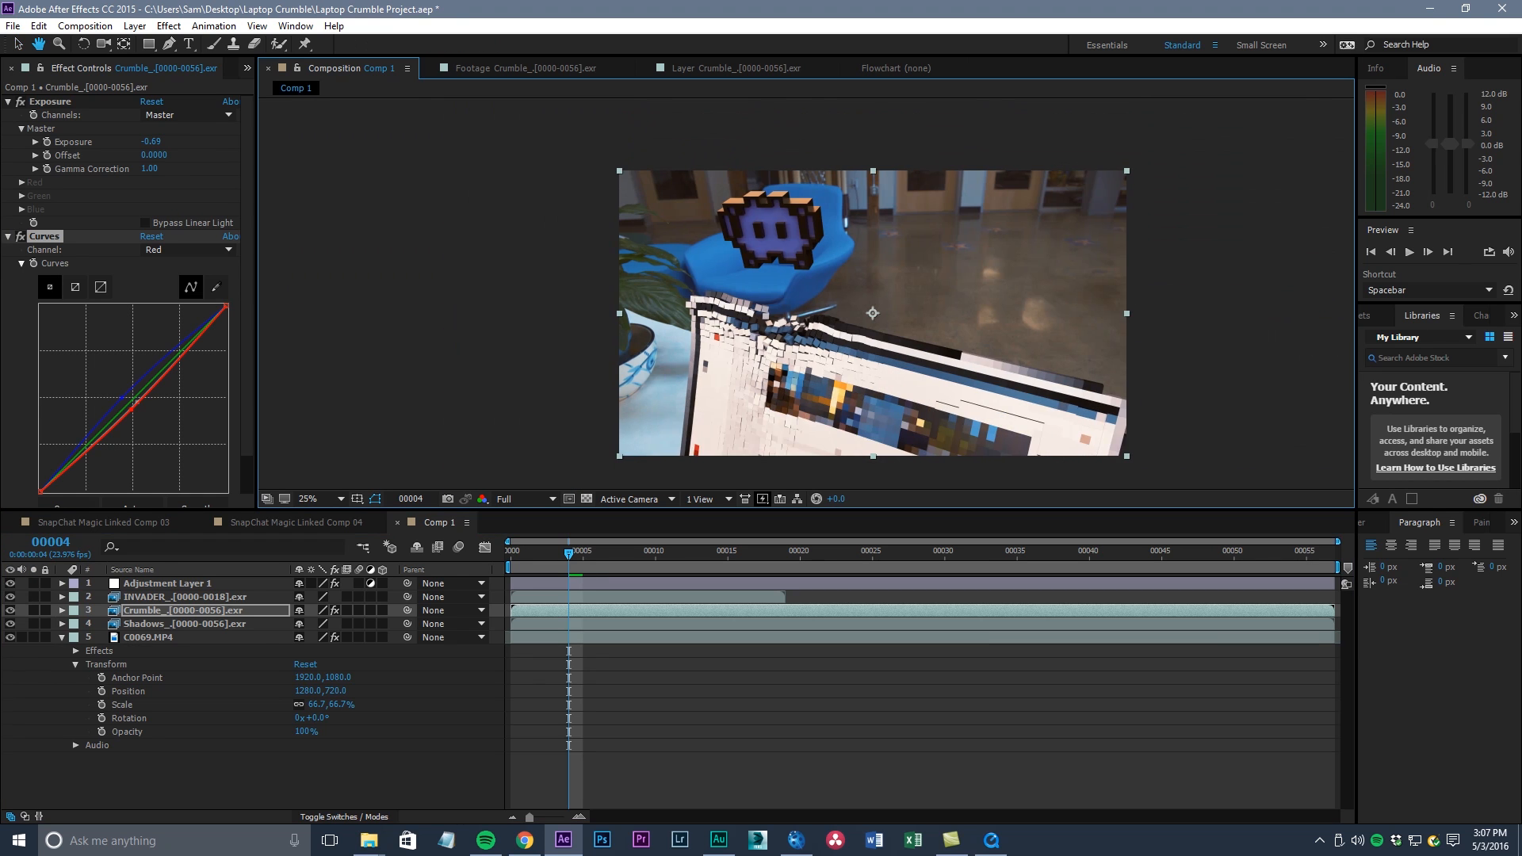
# Copy the Exposure and Curves effects from the Crumble layer onto the INVADER layer
pyautogui.press('v')
pyautogui.scroll(1, 756, 208)
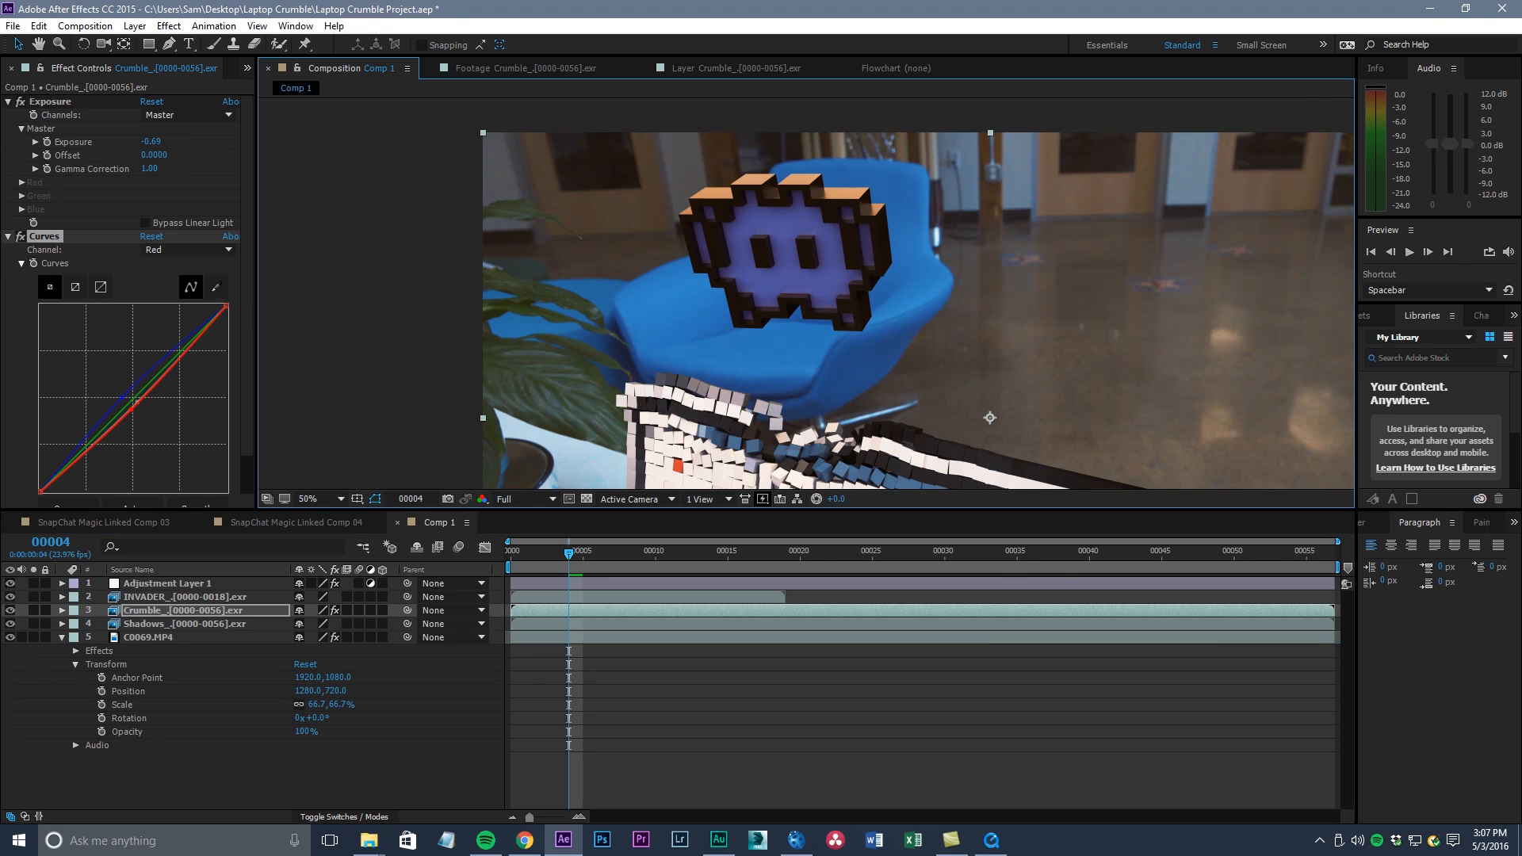
pyautogui.keyDown('shift'); pyautogui.click(50, 102); pyautogui.keyUp('shift')
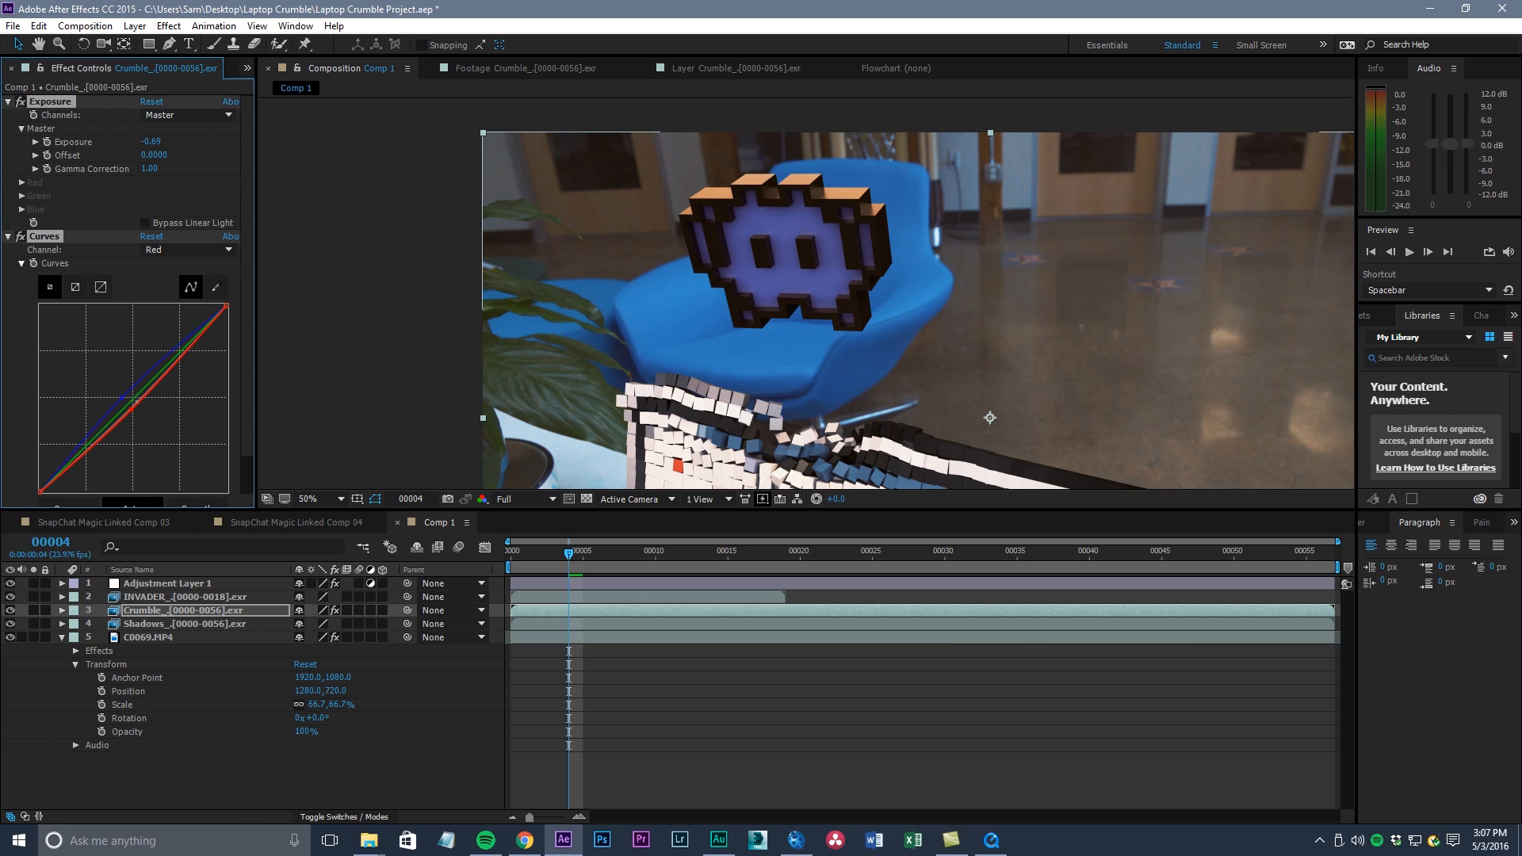
pyautogui.click(184, 597)
pyautogui.hotkey('ctrl', 'v')
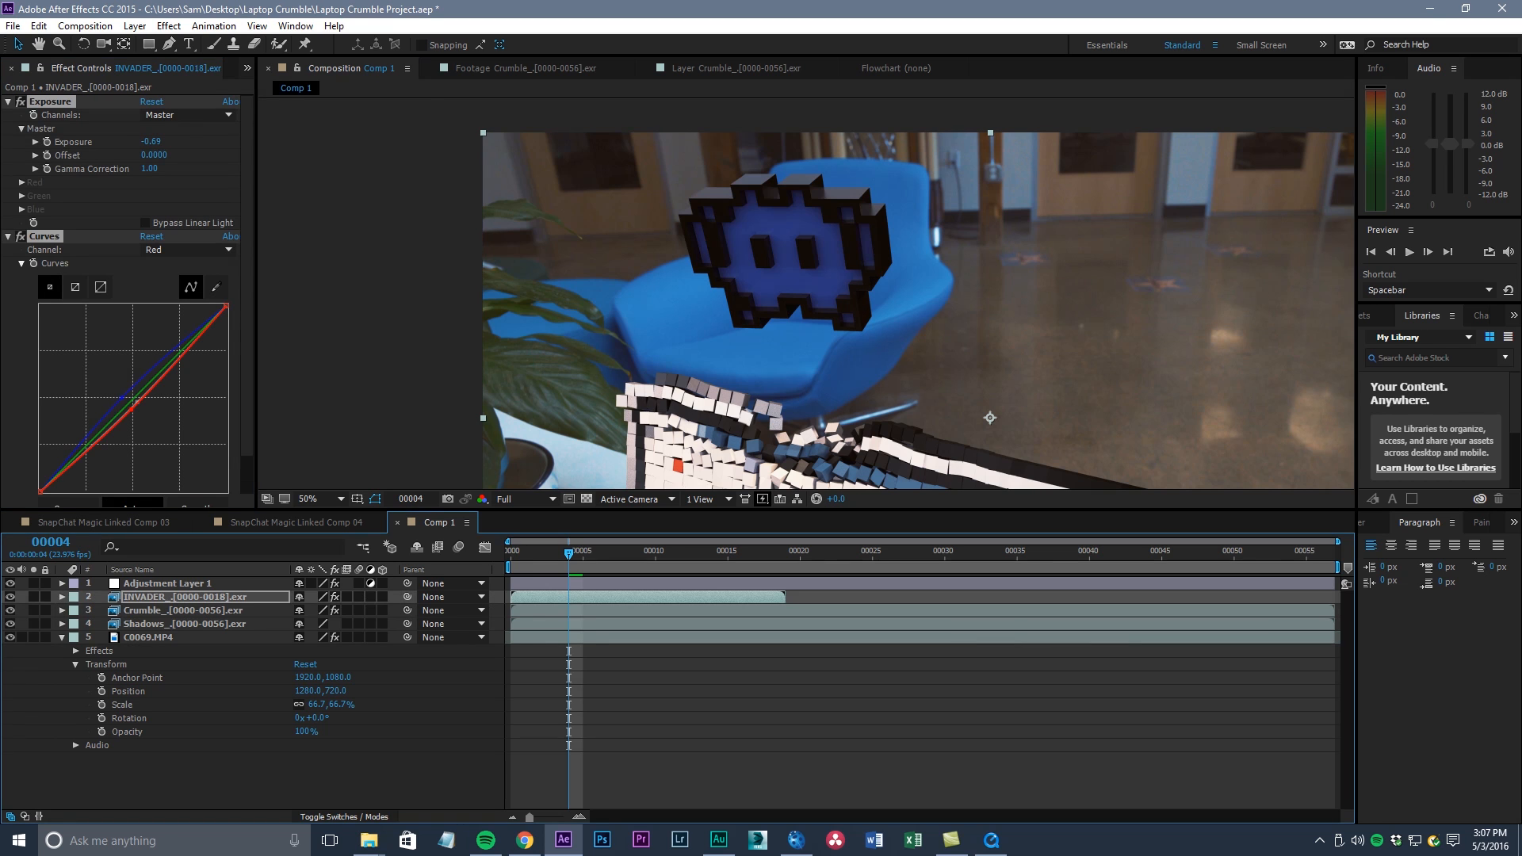
# Turn off the Exposure effect on the INVADER layer while viewing the invader at 100%
pyautogui.press(',')
pyautogui.hotkey('ctrl', 'shift', 'a')
pyautogui.press('/')
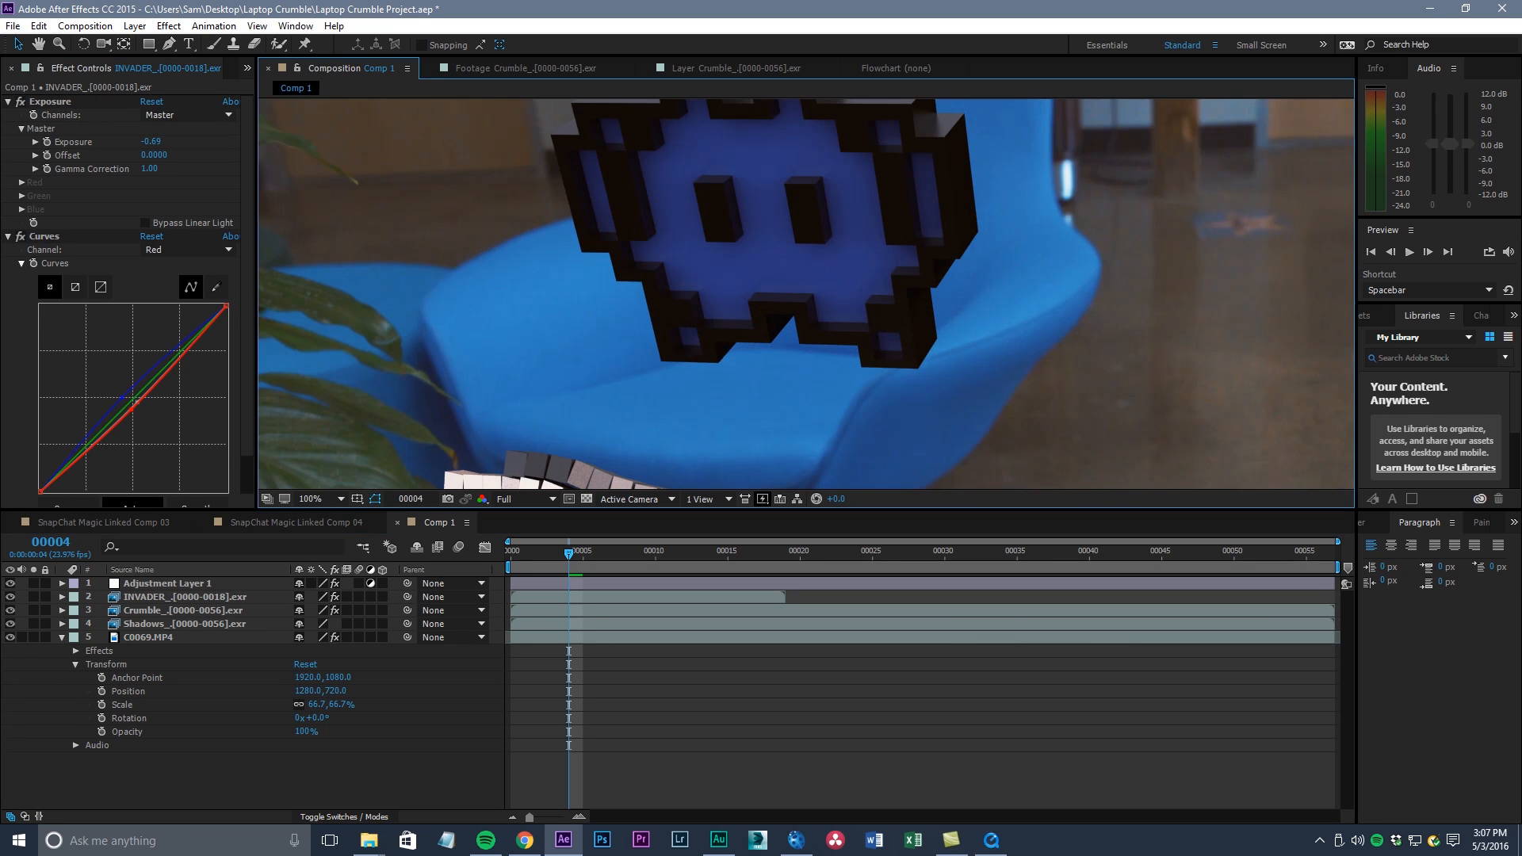
pyautogui.click(20, 101)
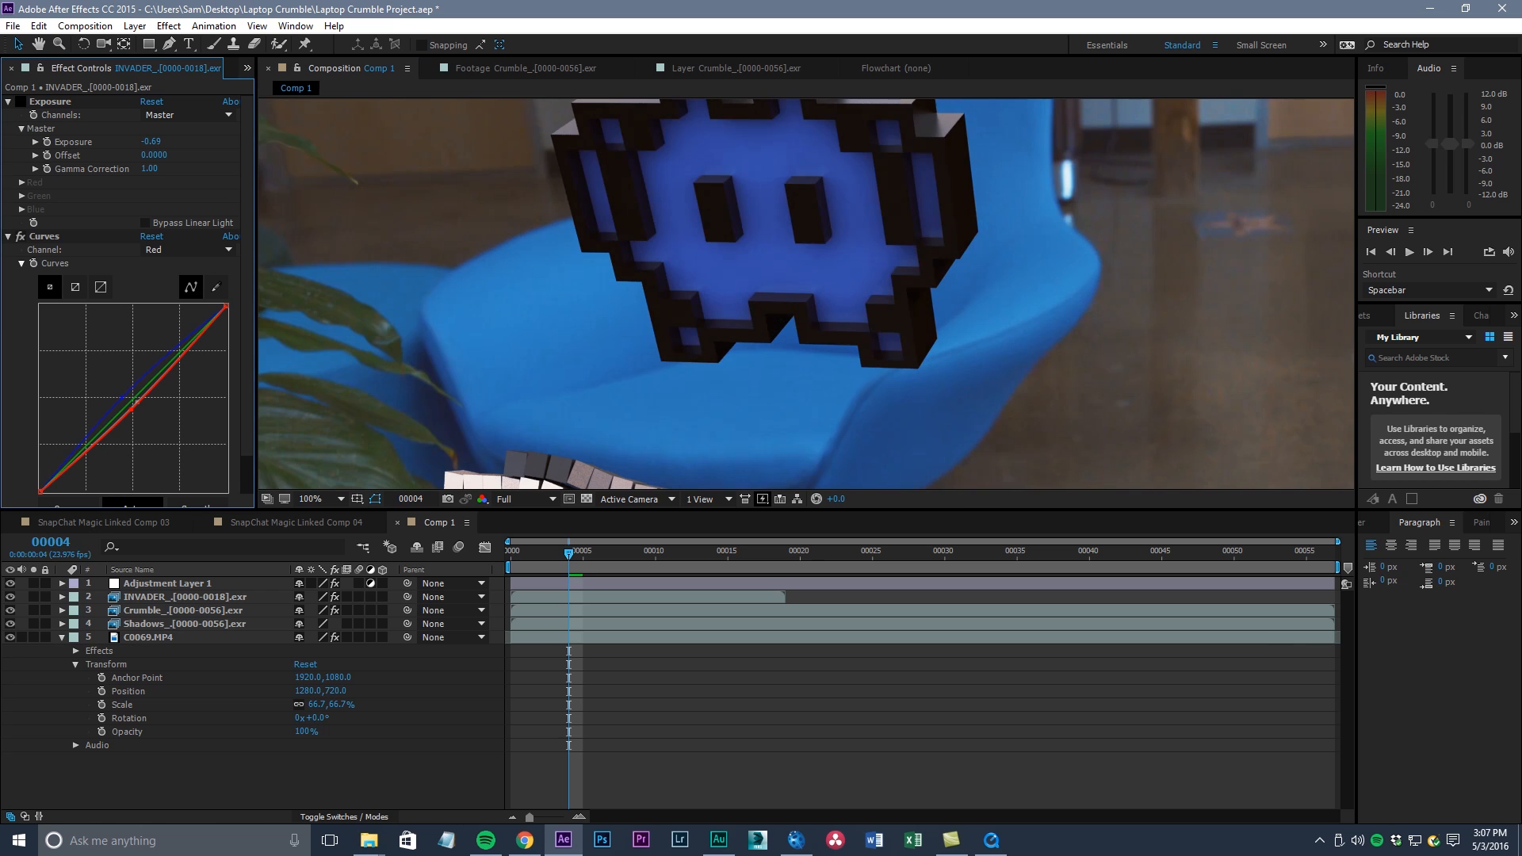
# Add a Glow effect to the INVADER layer
pyautogui.press(',')
pyautogui.press(',')
pyautogui.press(',')
pyautogui.scroll(2, 806, 295)
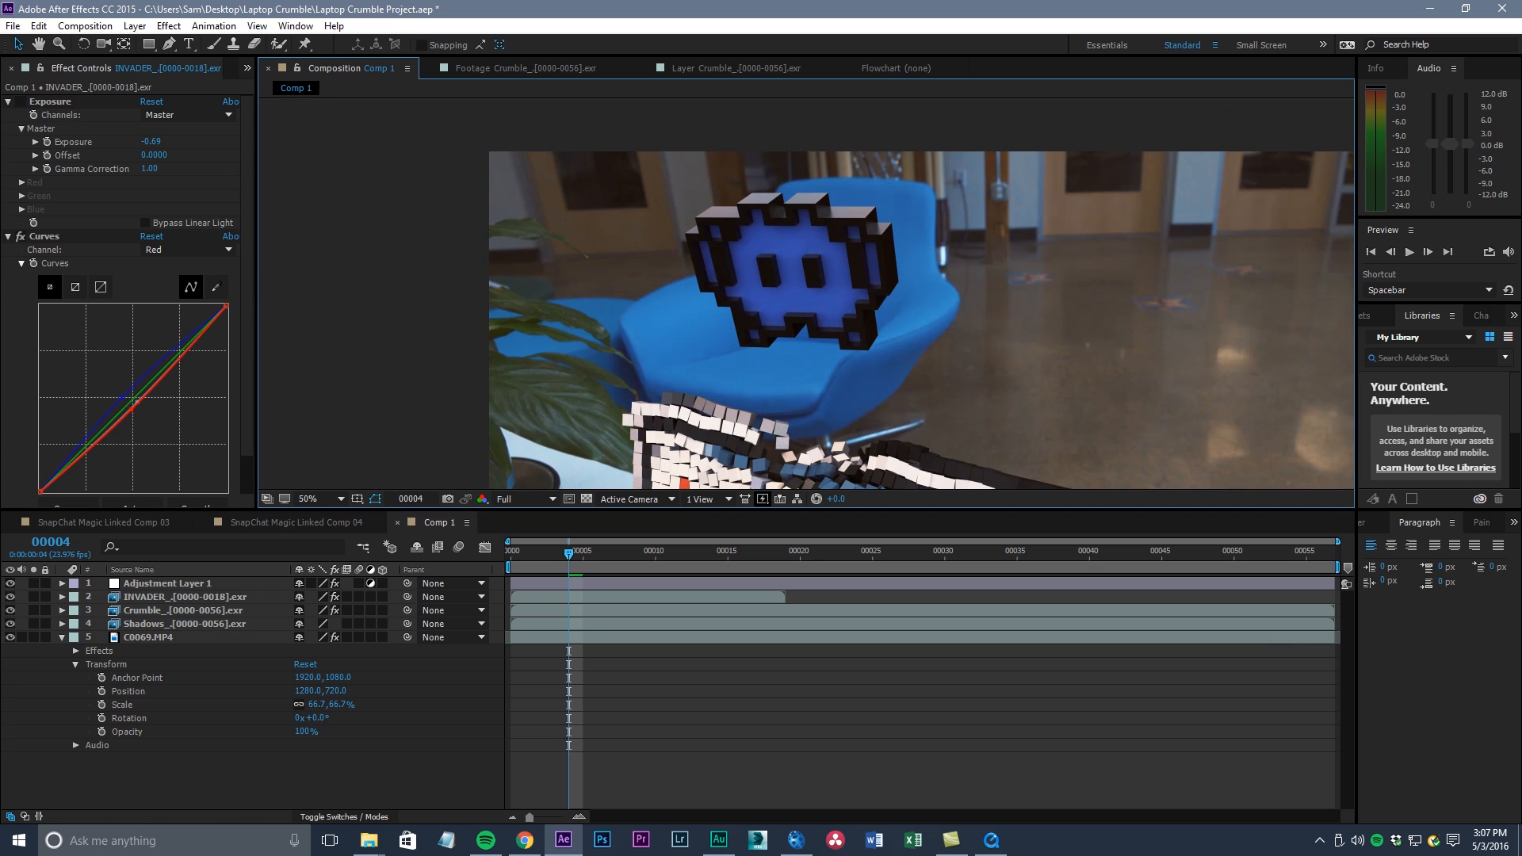
pyautogui.click(185, 597)
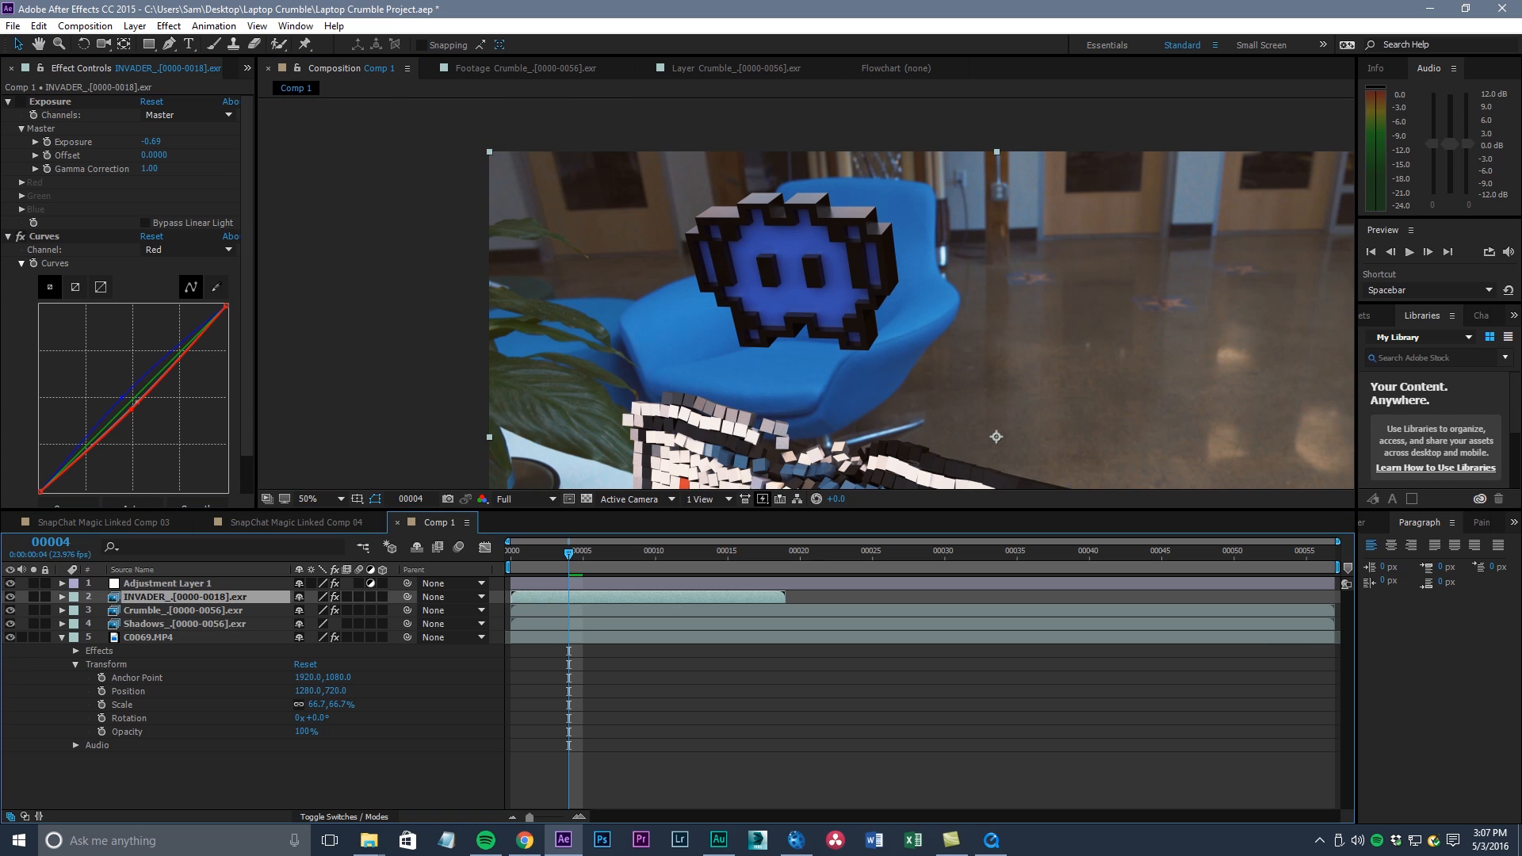
pyautogui.click(169, 25)
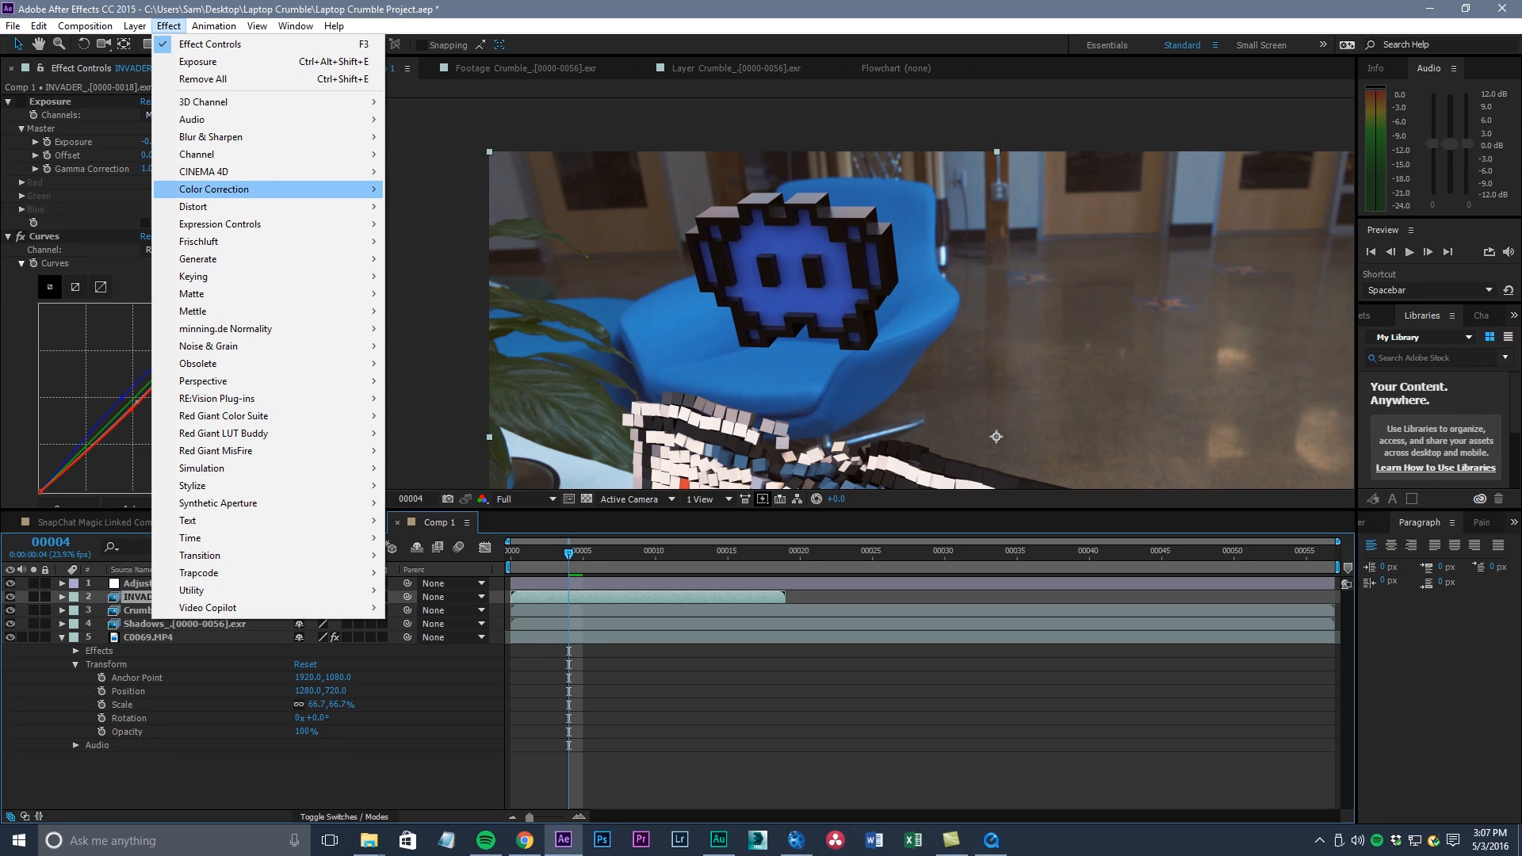
pyautogui.moveTo(262, 189)
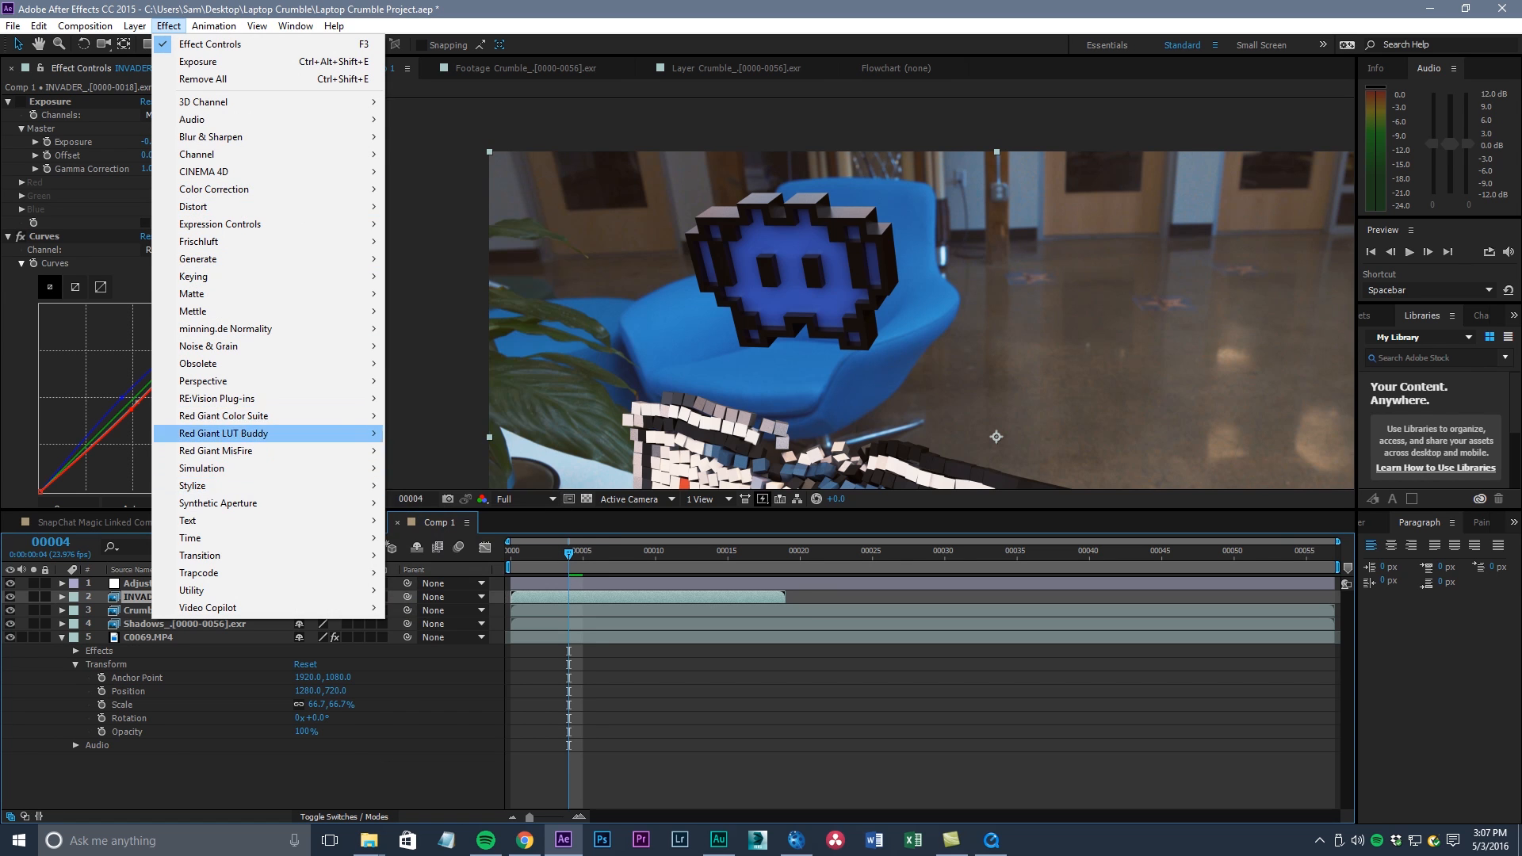
pyautogui.moveTo(237, 486)
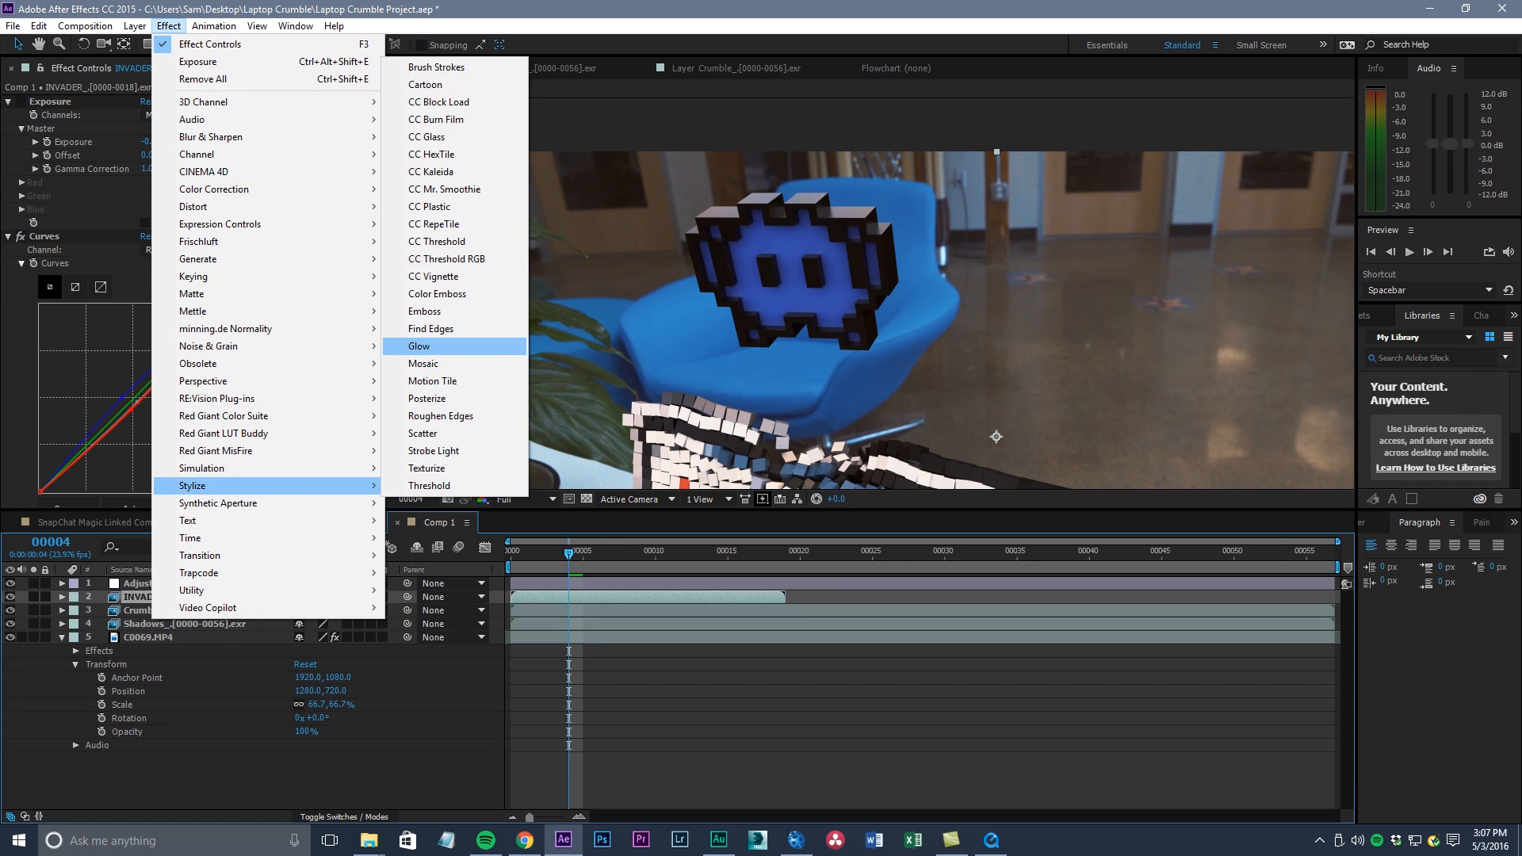
pyautogui.click(420, 346)
pyautogui.scroll(1, 807, 293)
pyautogui.moveTo(806, 274); pyautogui.dragTo(809, 314, button='middle')
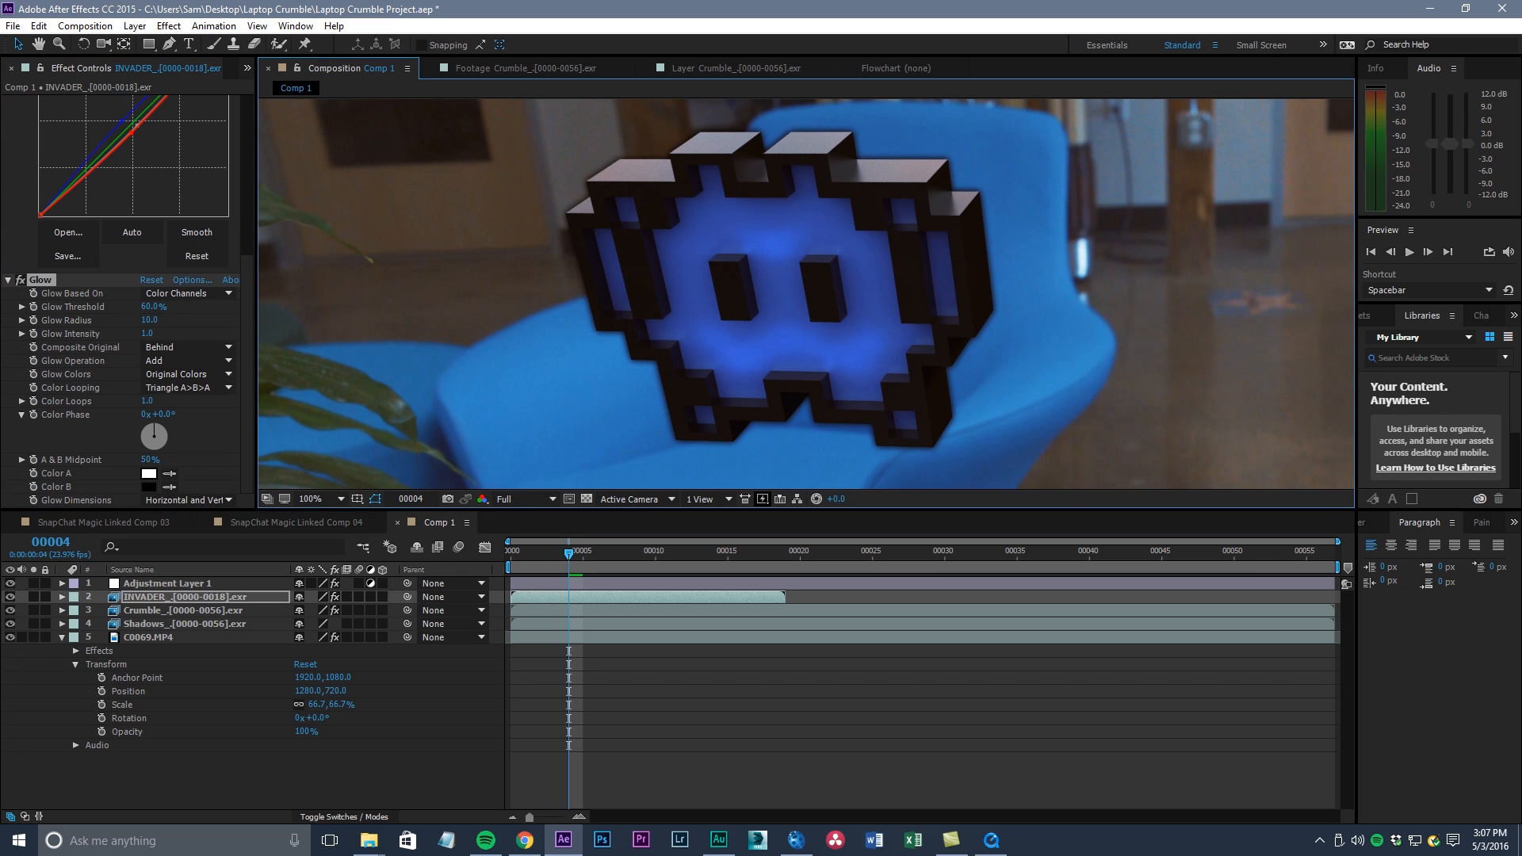
# Try On Top for the Glow effect's Composite Original option, and set it to None
pyautogui.click(190, 347)
pyautogui.click(175, 363)
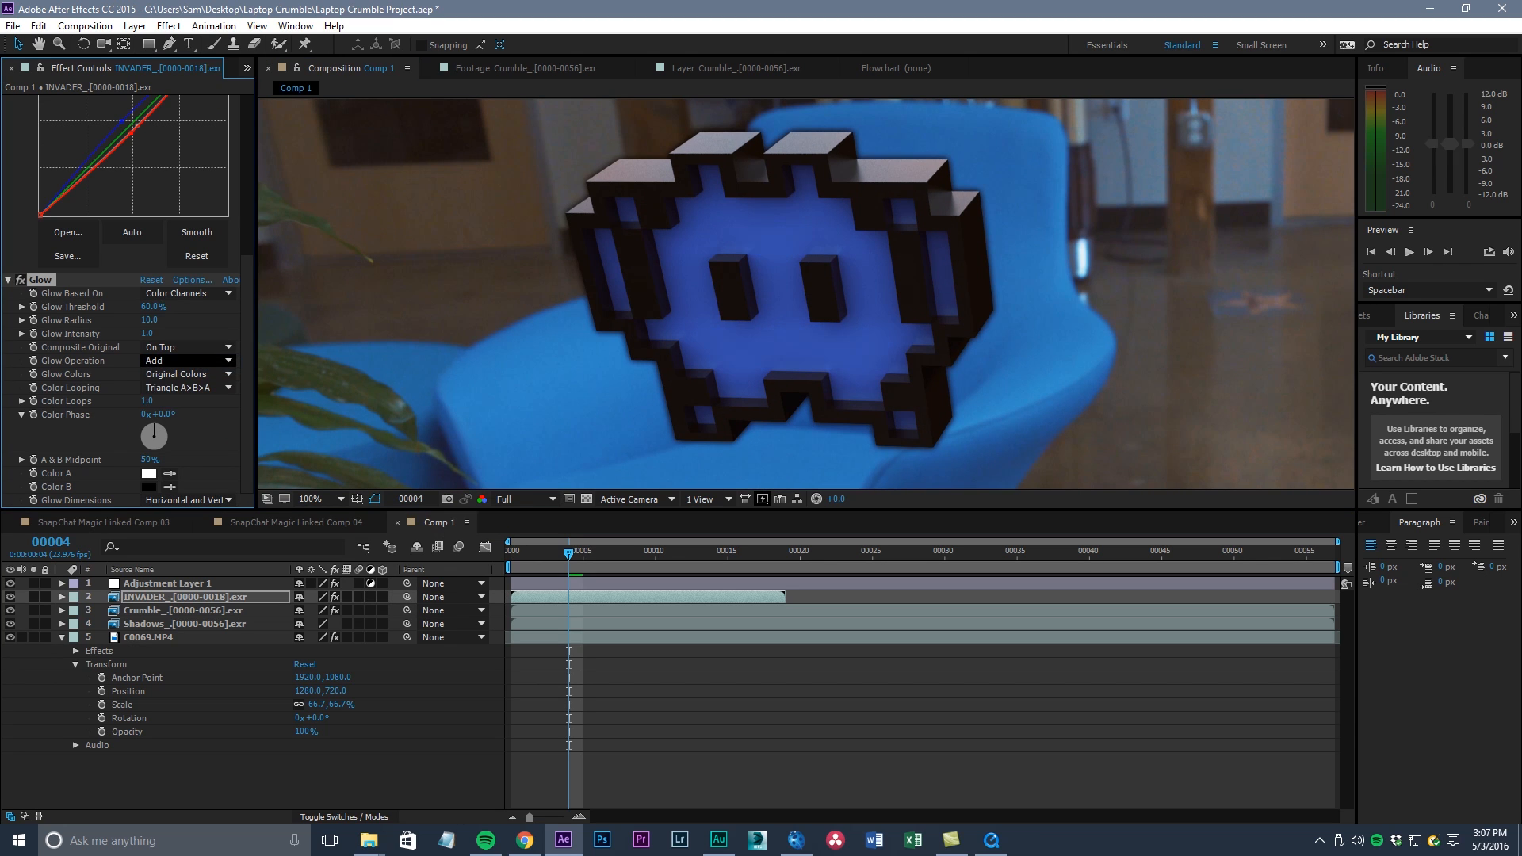
pyautogui.click(190, 361)
pyautogui.click(190, 347)
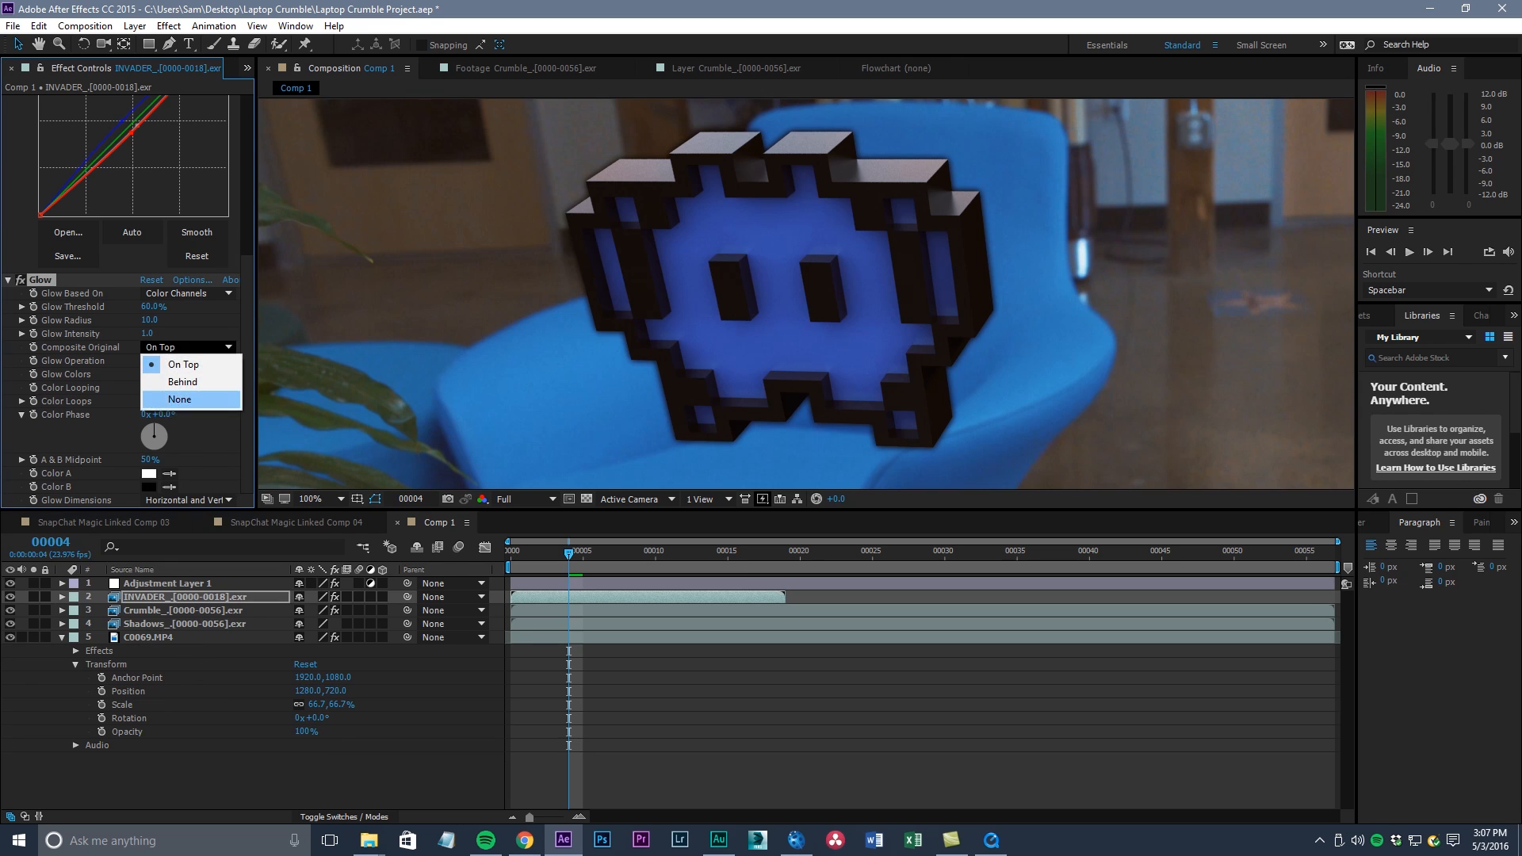
pyautogui.click(175, 399)
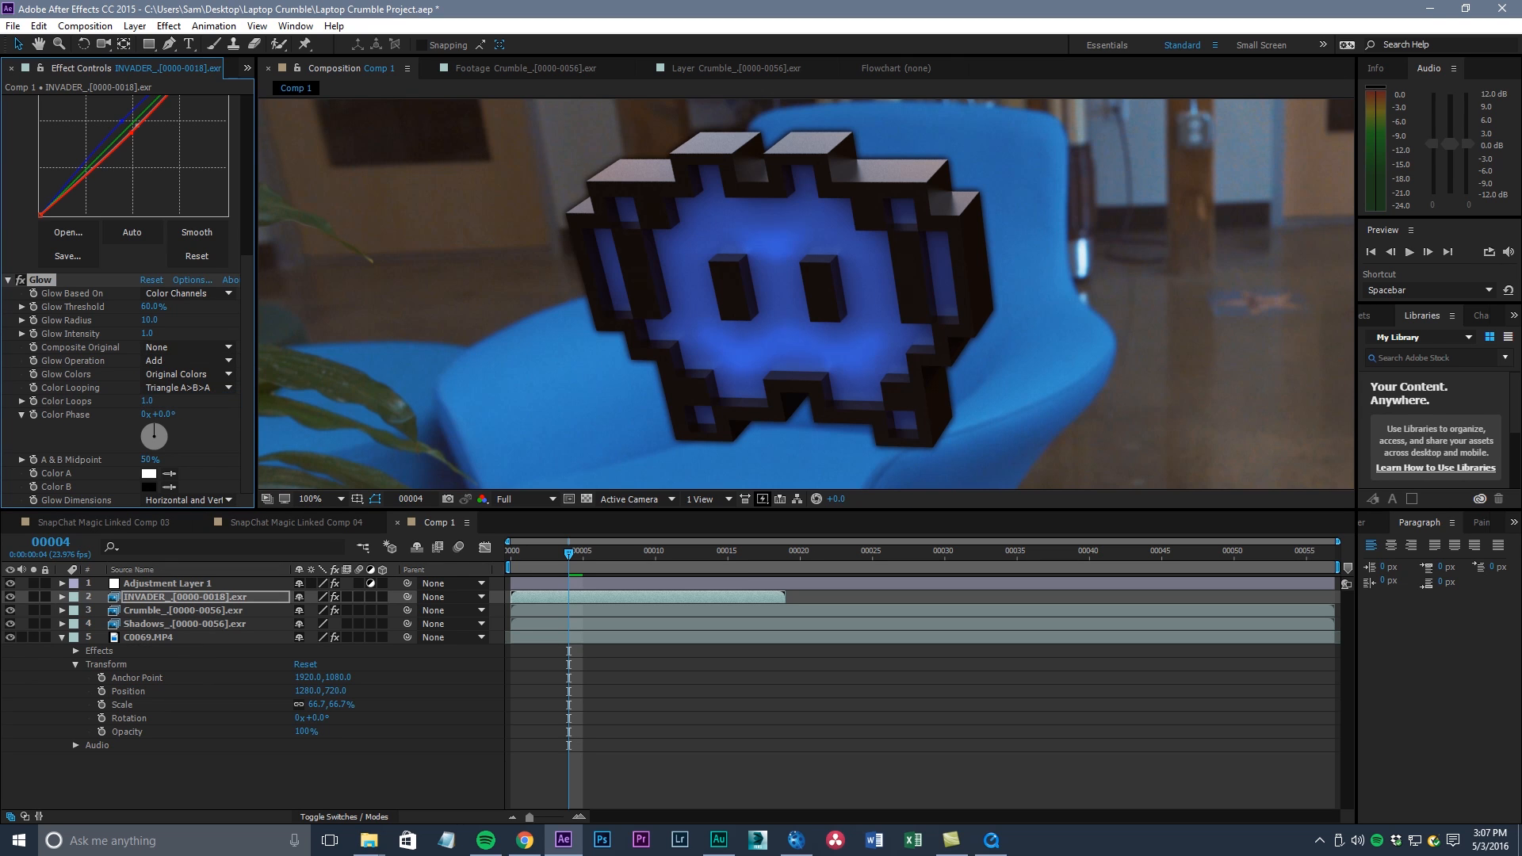
# Set the Glow effect's Glow Colors to A & B Colors and make Color A blue, 5C5CFF
pyautogui.click(186, 374)
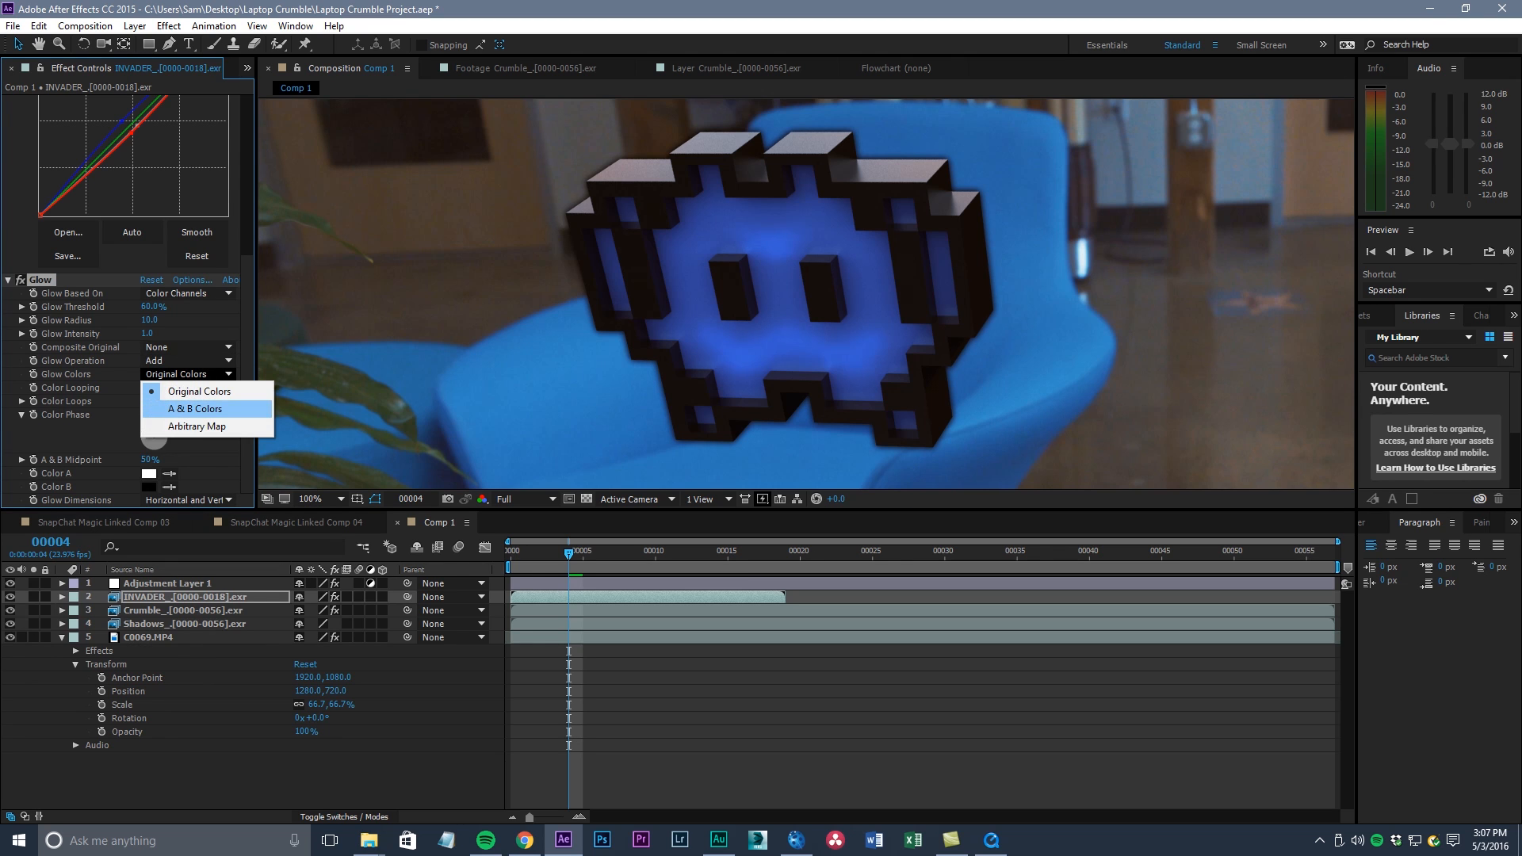
pyautogui.click(195, 409)
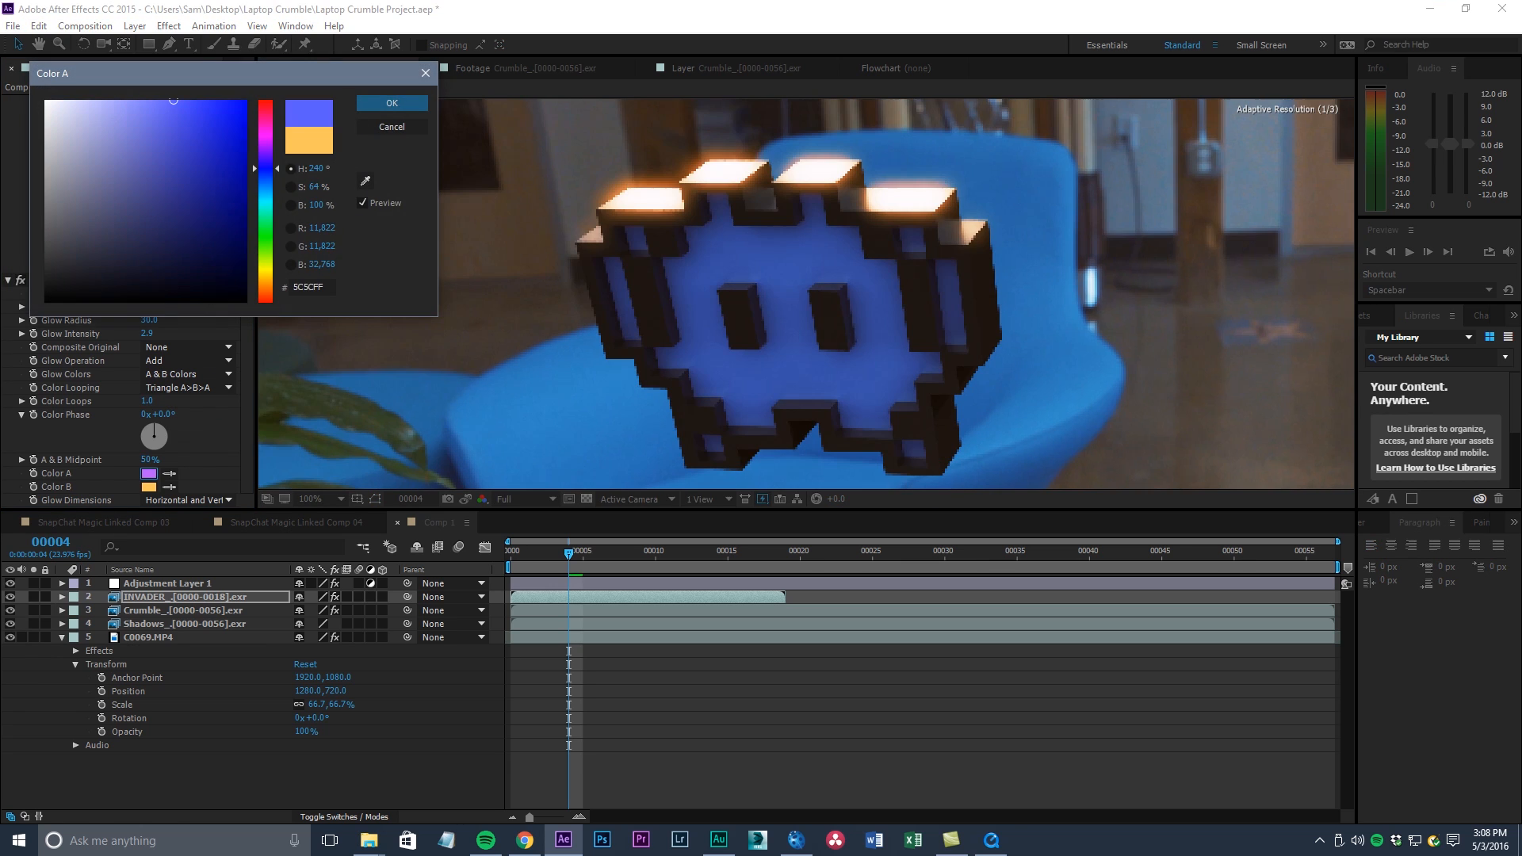
pyautogui.press('Return')
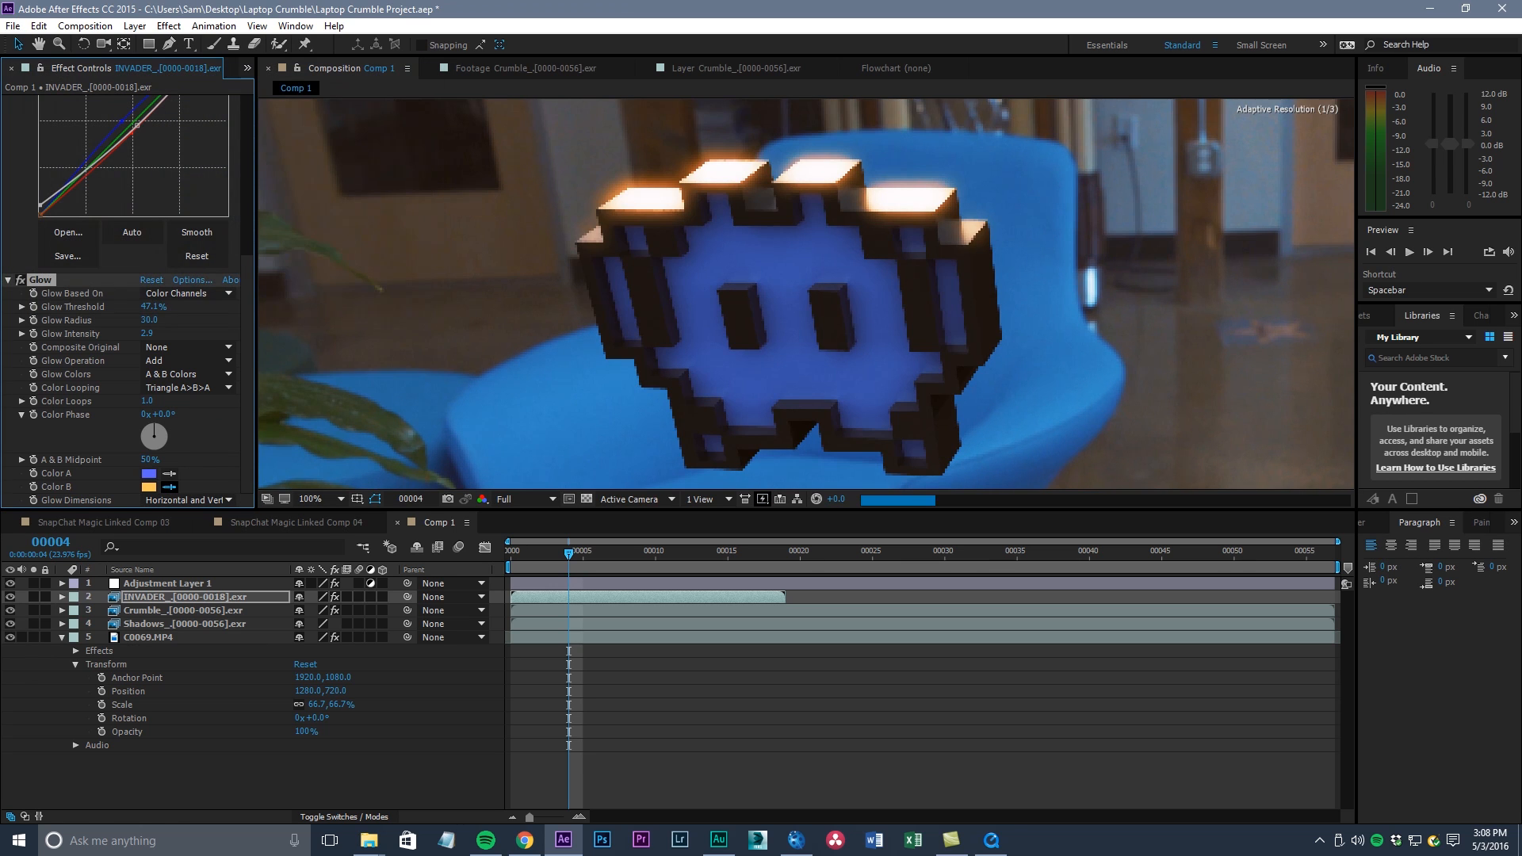
pyautogui.press(',')
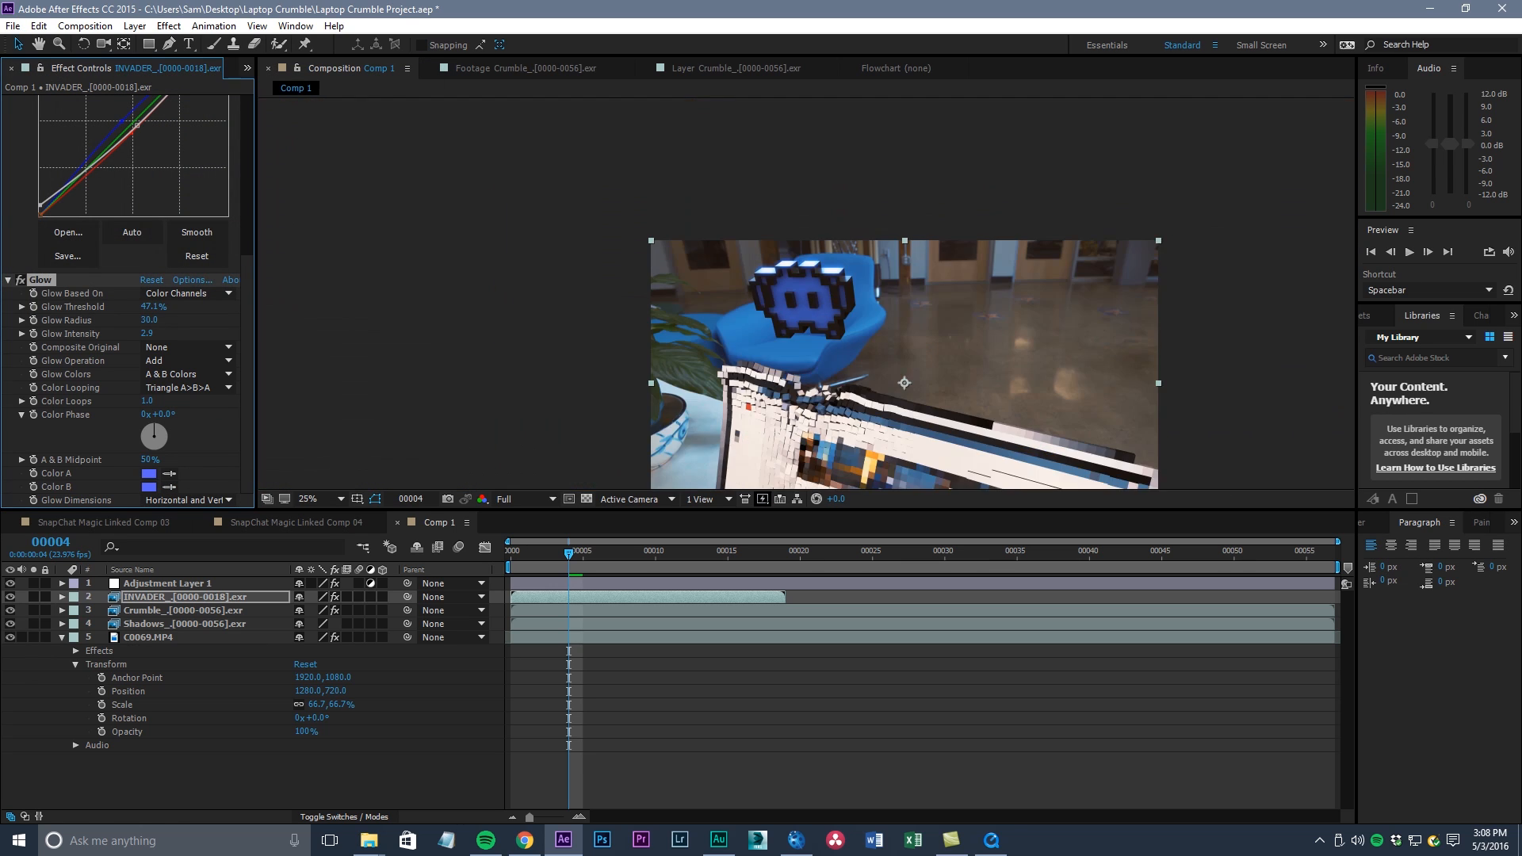
pyautogui.press('.')
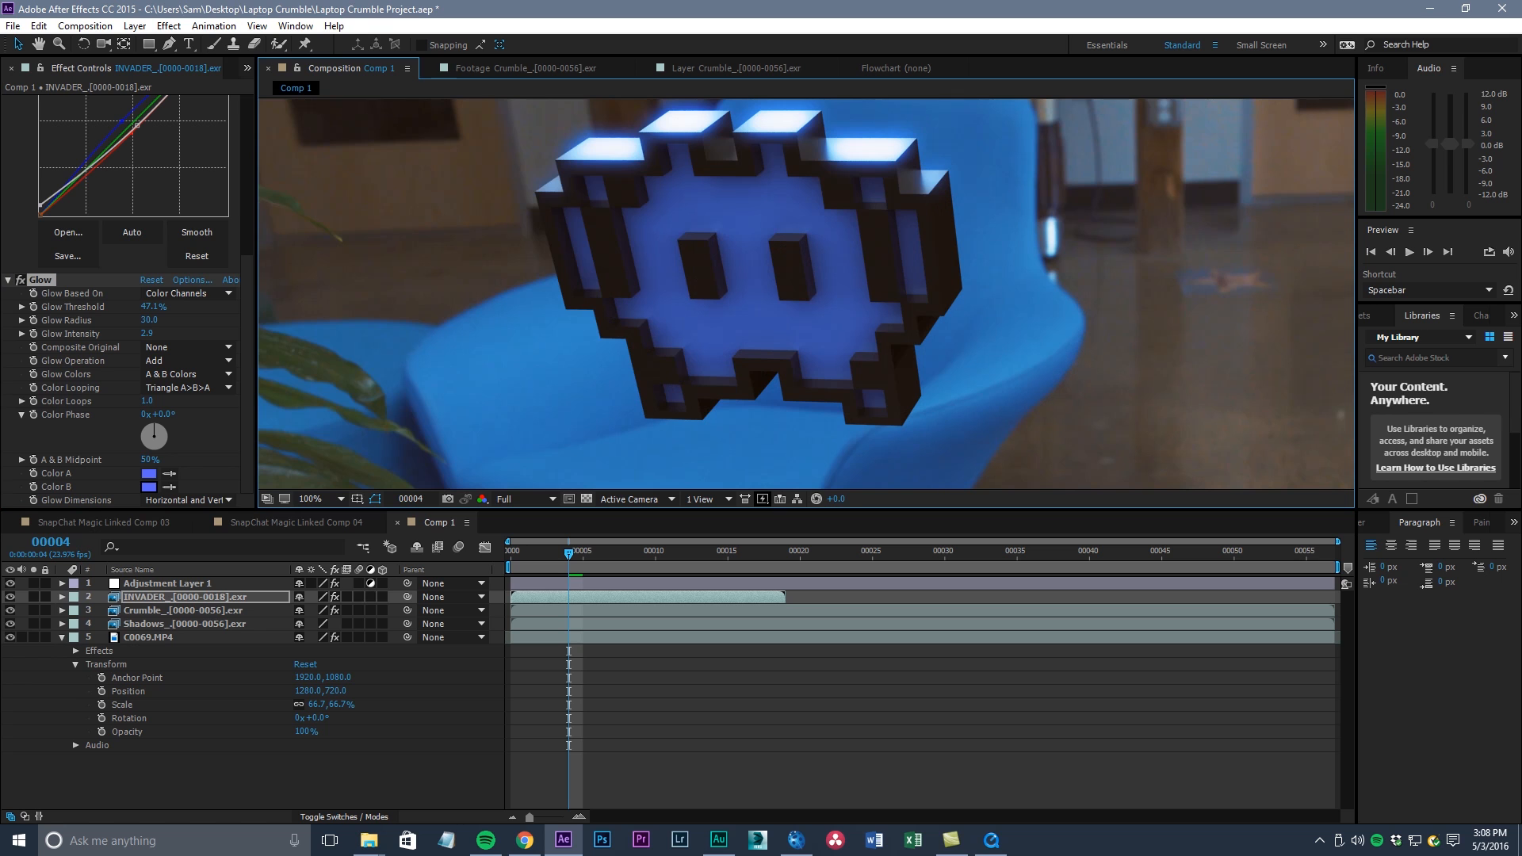
# Set the Glow effect's Color B to the darker blue 363CBD and compare the invader with the glow off and on
pyautogui.click(148, 486)
pyautogui.click(188, 152)
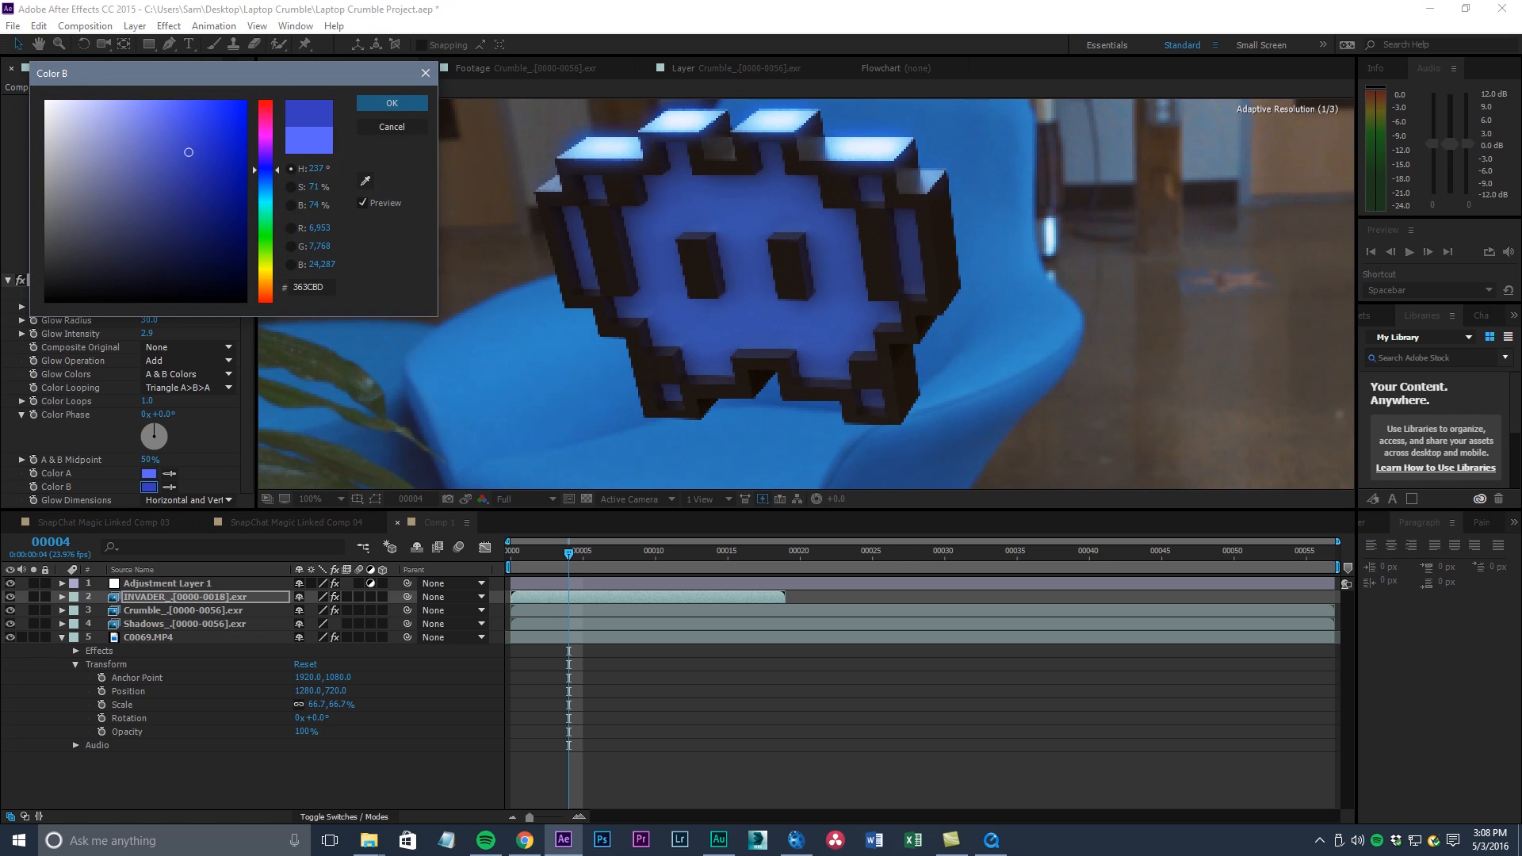
pyautogui.press('Return')
pyautogui.press(',')
pyautogui.press(',')
pyautogui.press(',')
pyautogui.press(',')
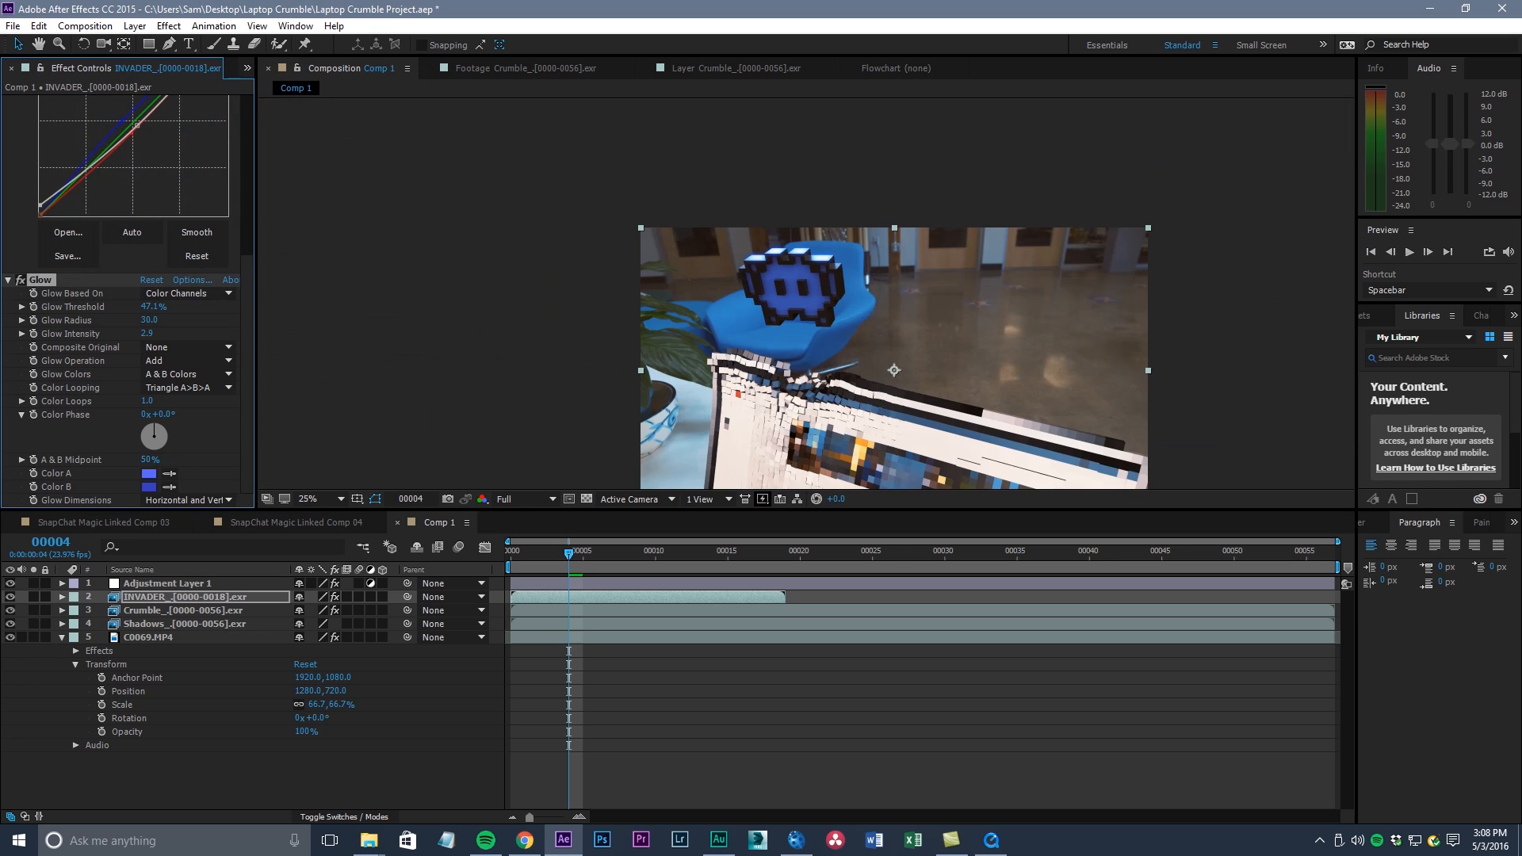
pyautogui.press('.')
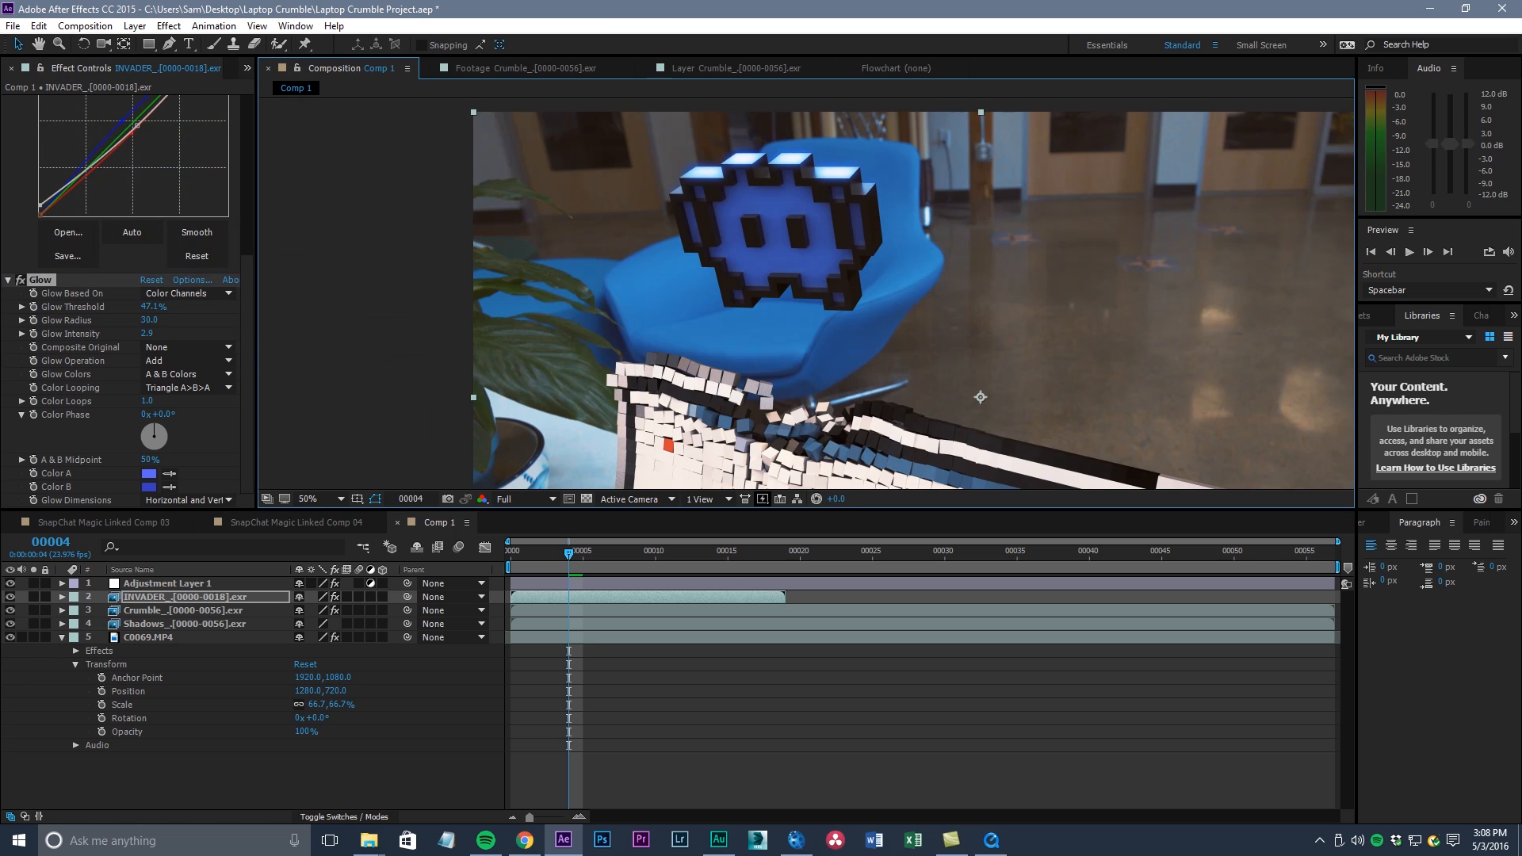
pyautogui.click(20, 280)
pyautogui.click(20, 280)
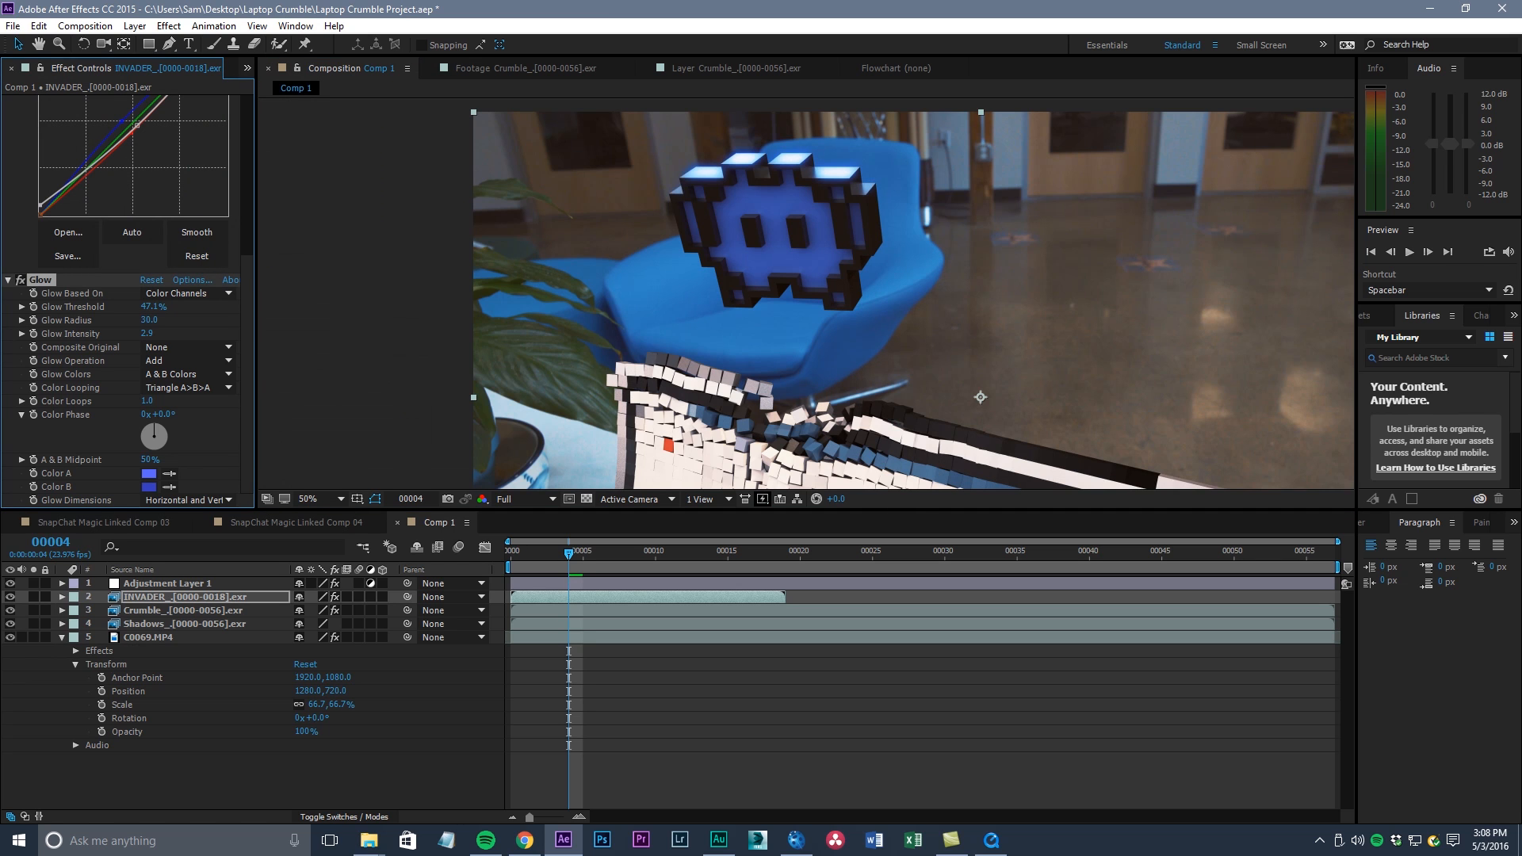
# Add the RSMB Pro motion blur to the Crumble layer and compare frame 9 with the effect off and on
pyautogui.scroll(-3, 806, 300)
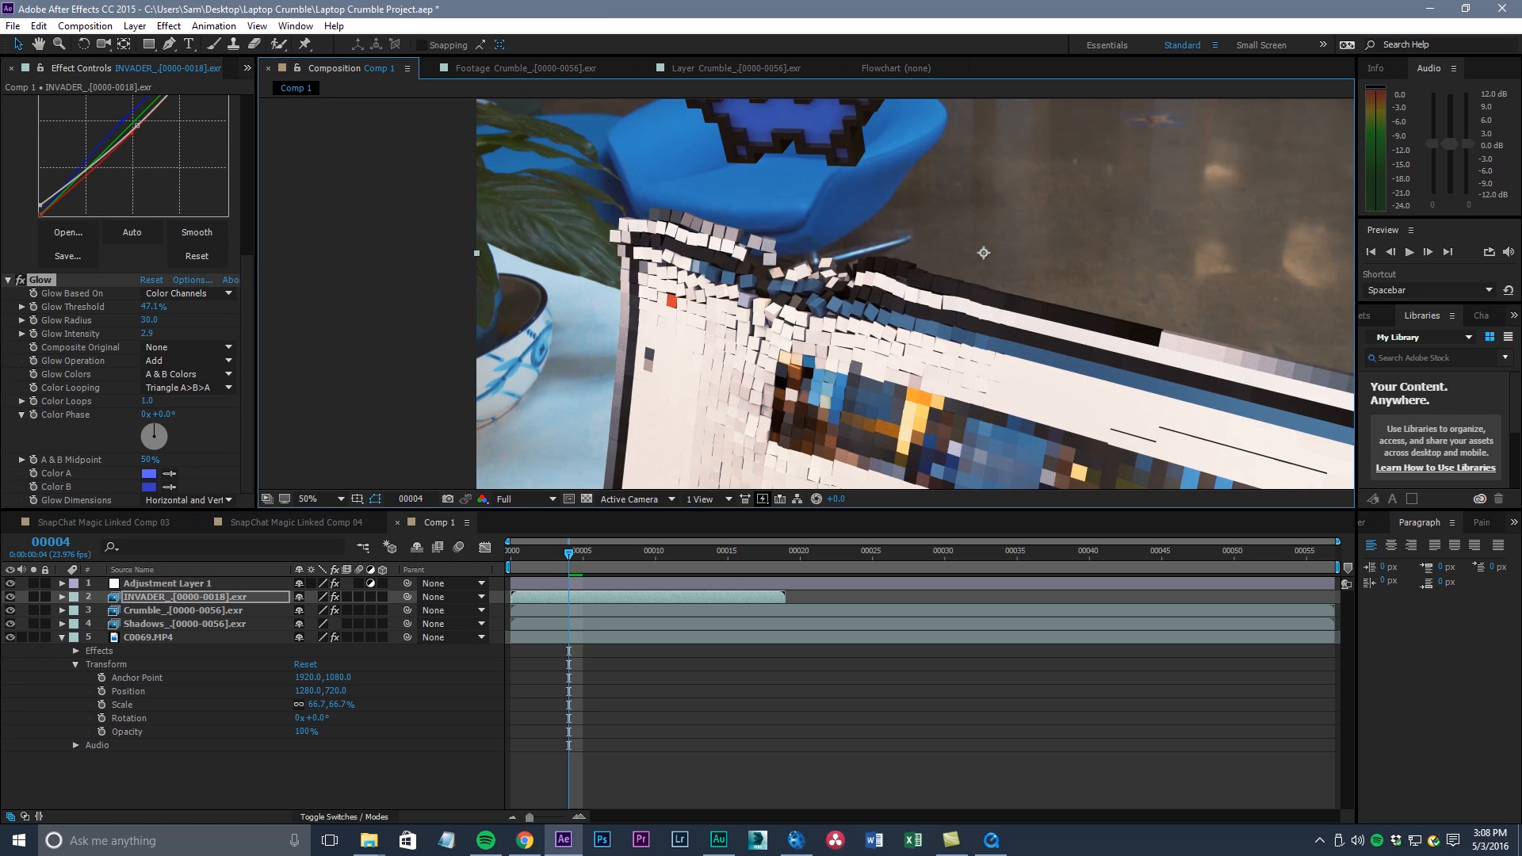
pyautogui.scroll(-2, 732, 331)
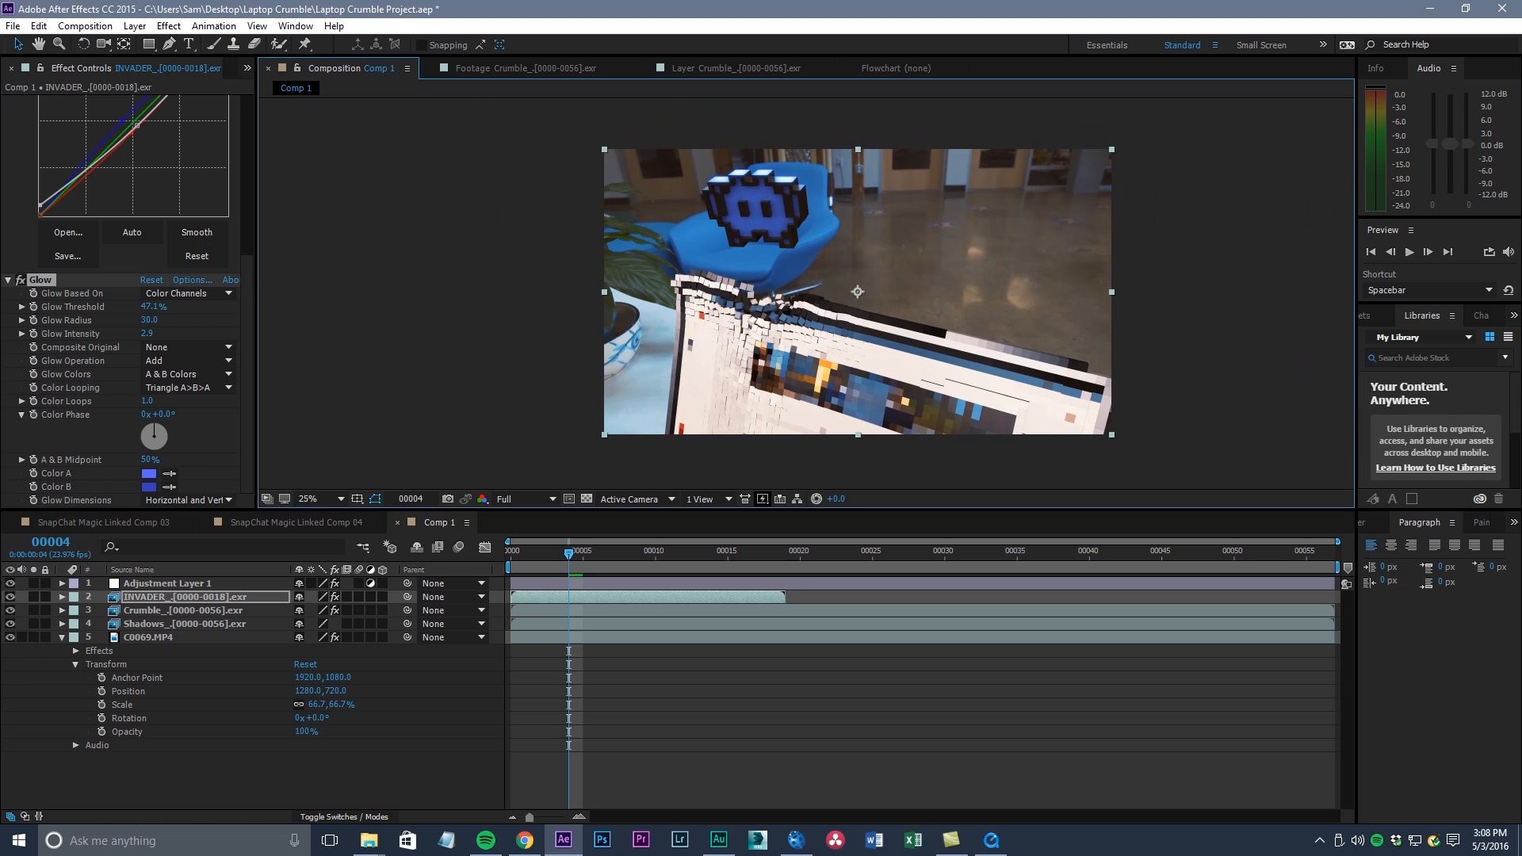
pyautogui.click(640, 550)
pyautogui.press('.')
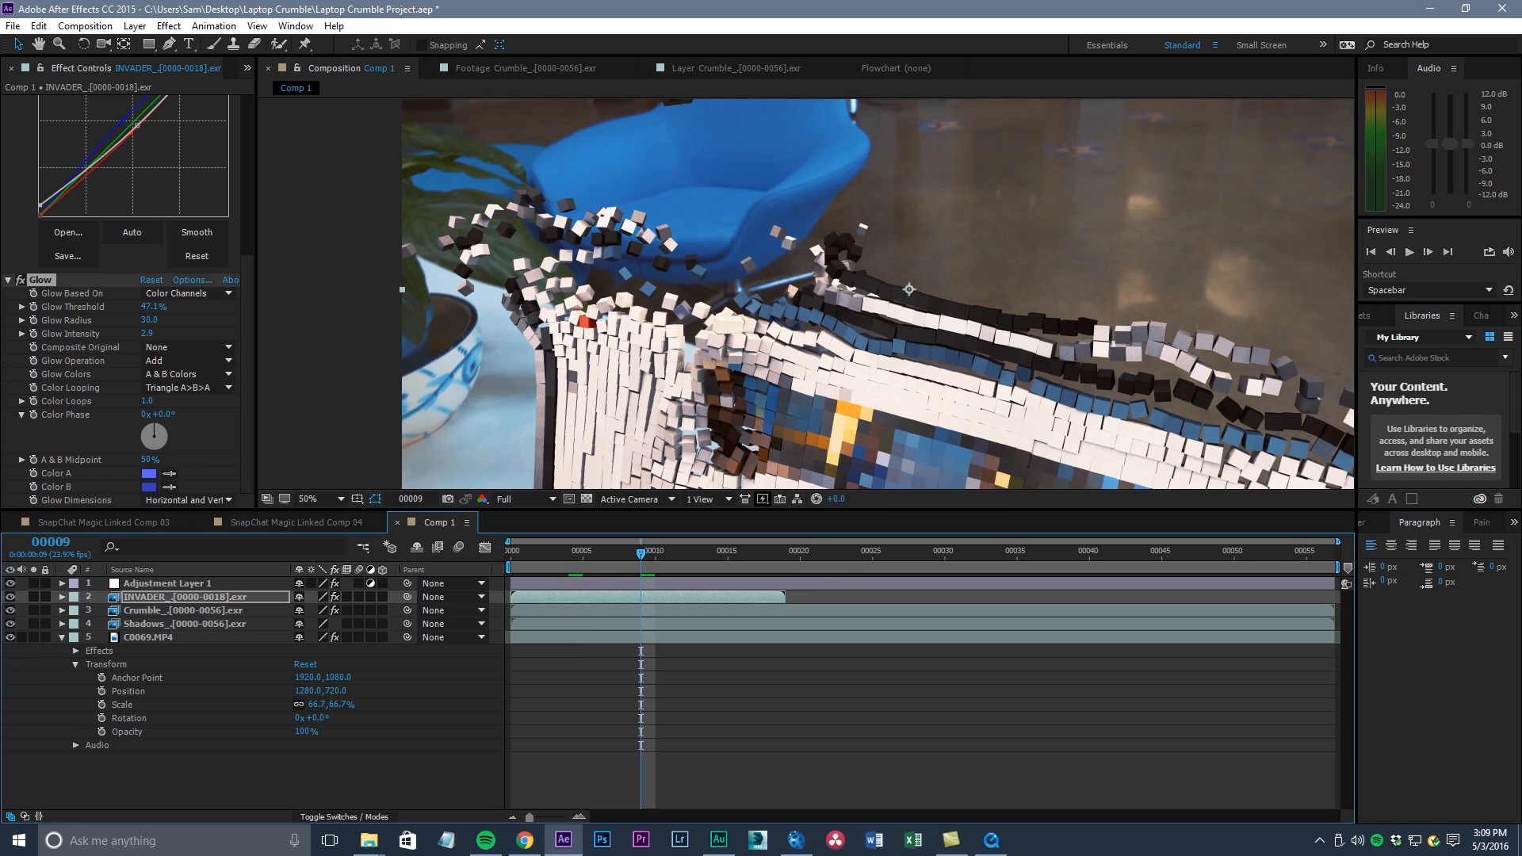
pyautogui.scroll(-1, 909, 289)
pyautogui.scroll(-1, 904, 277)
pyautogui.scroll(1, 901, 264)
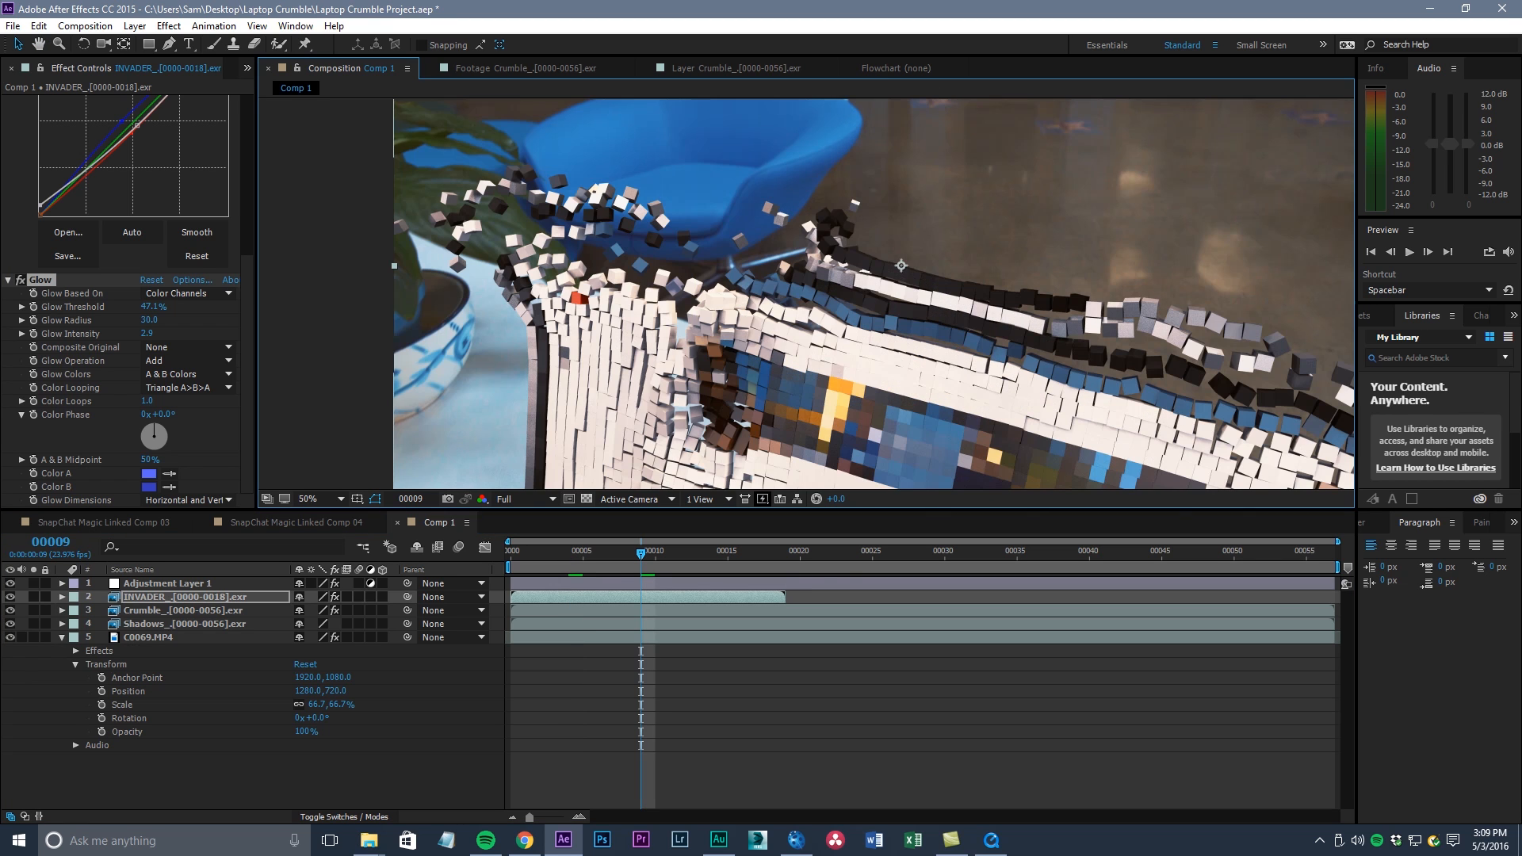
pyautogui.click(896, 611)
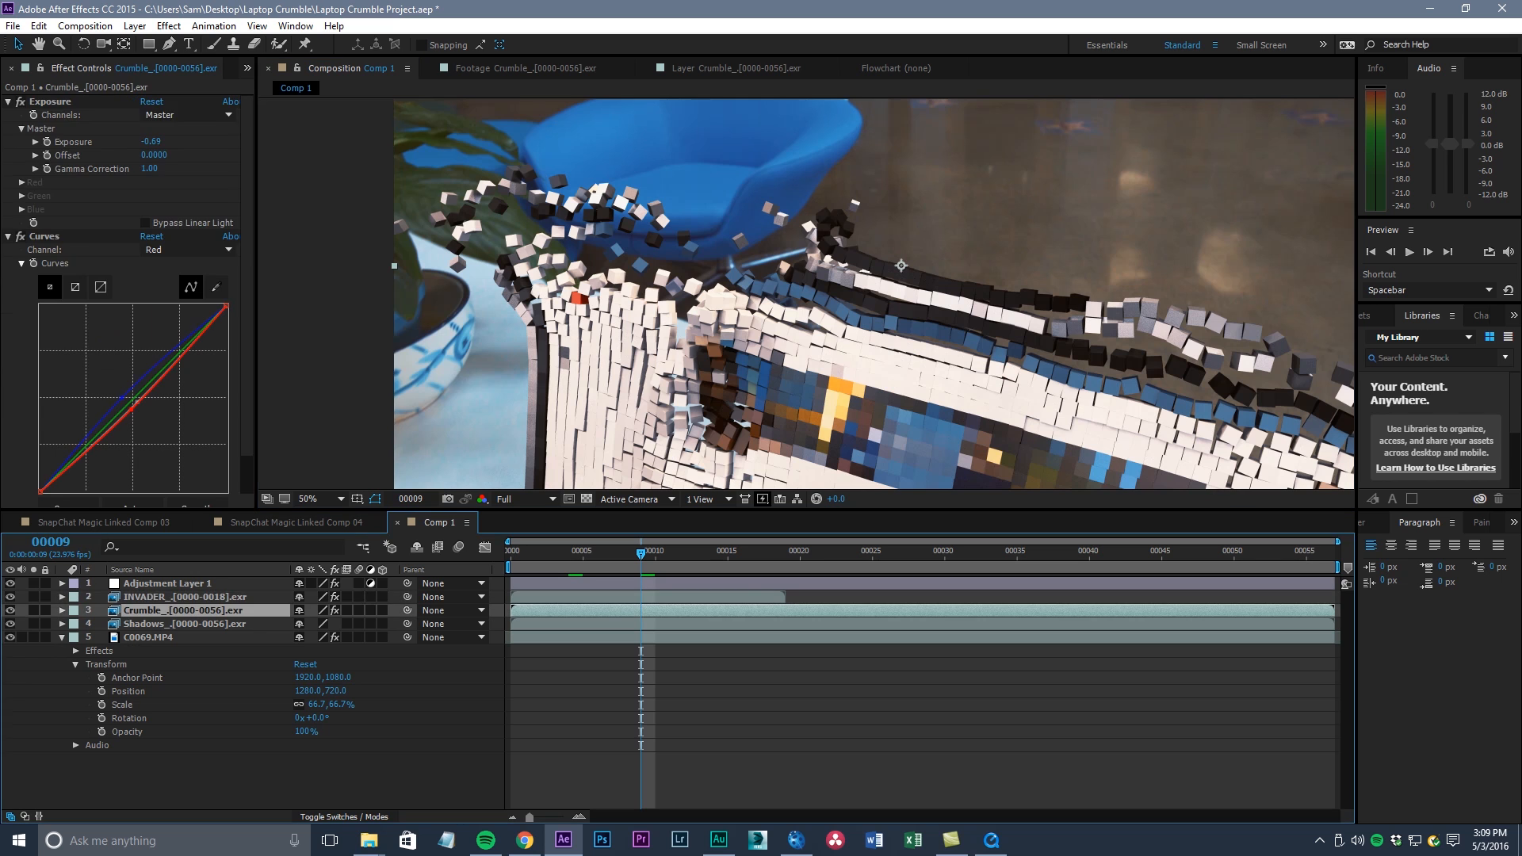
pyautogui.click(168, 26)
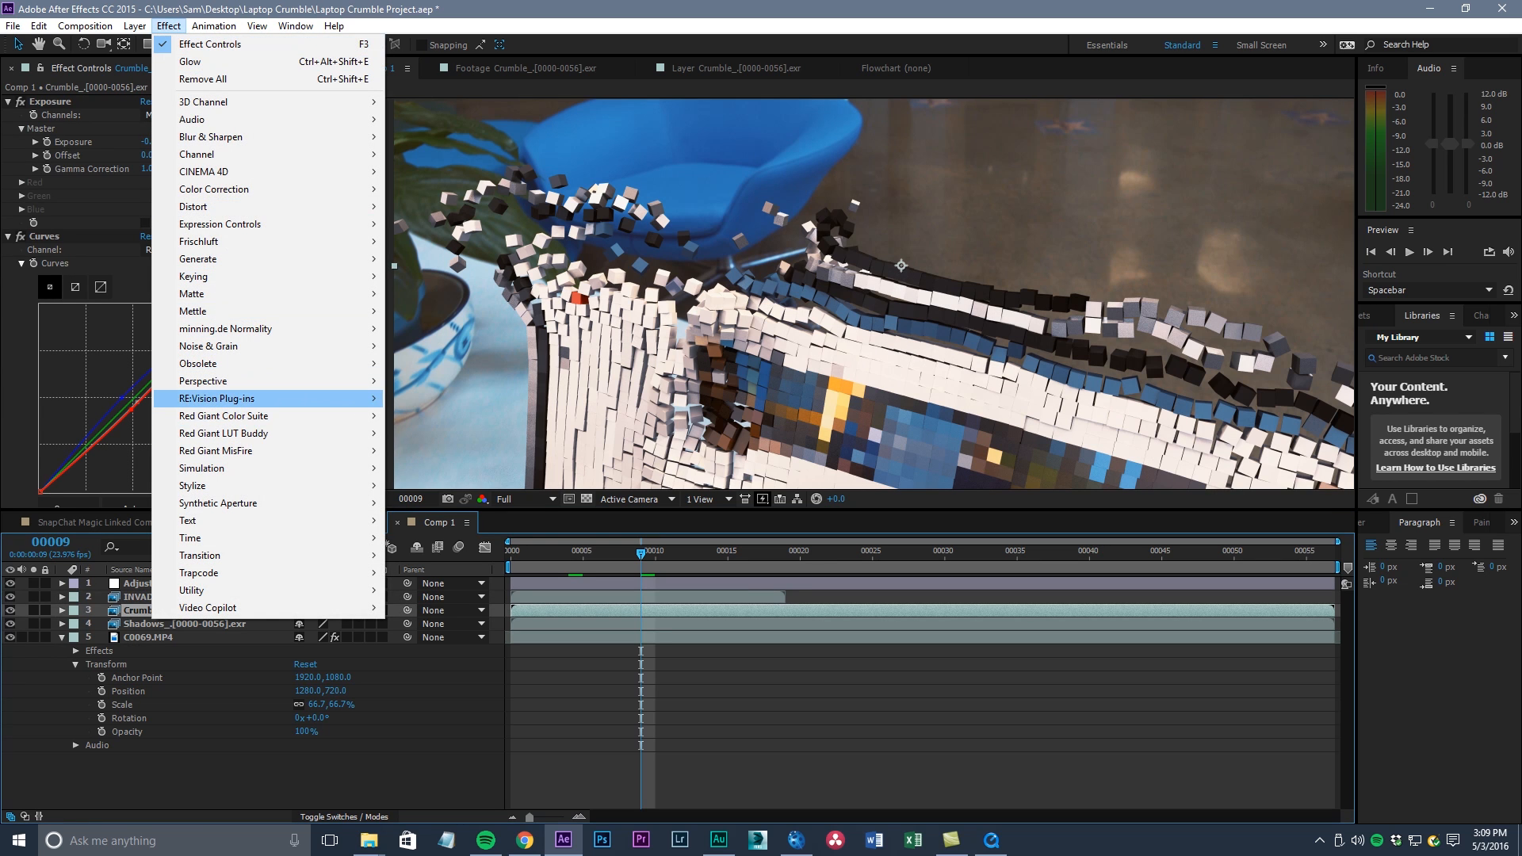
pyautogui.moveTo(238, 398)
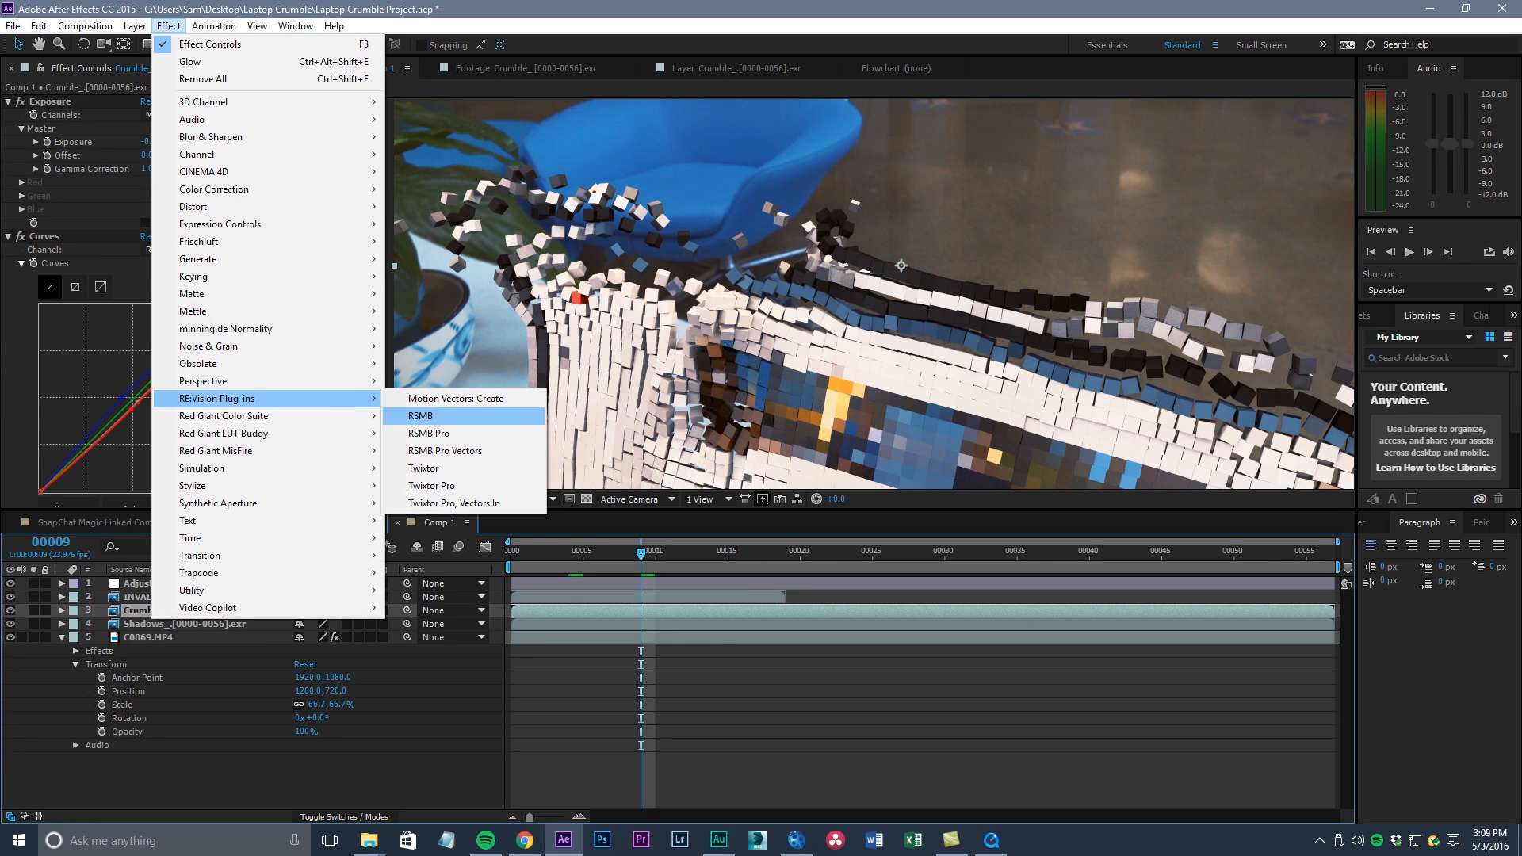
pyautogui.click(428, 433)
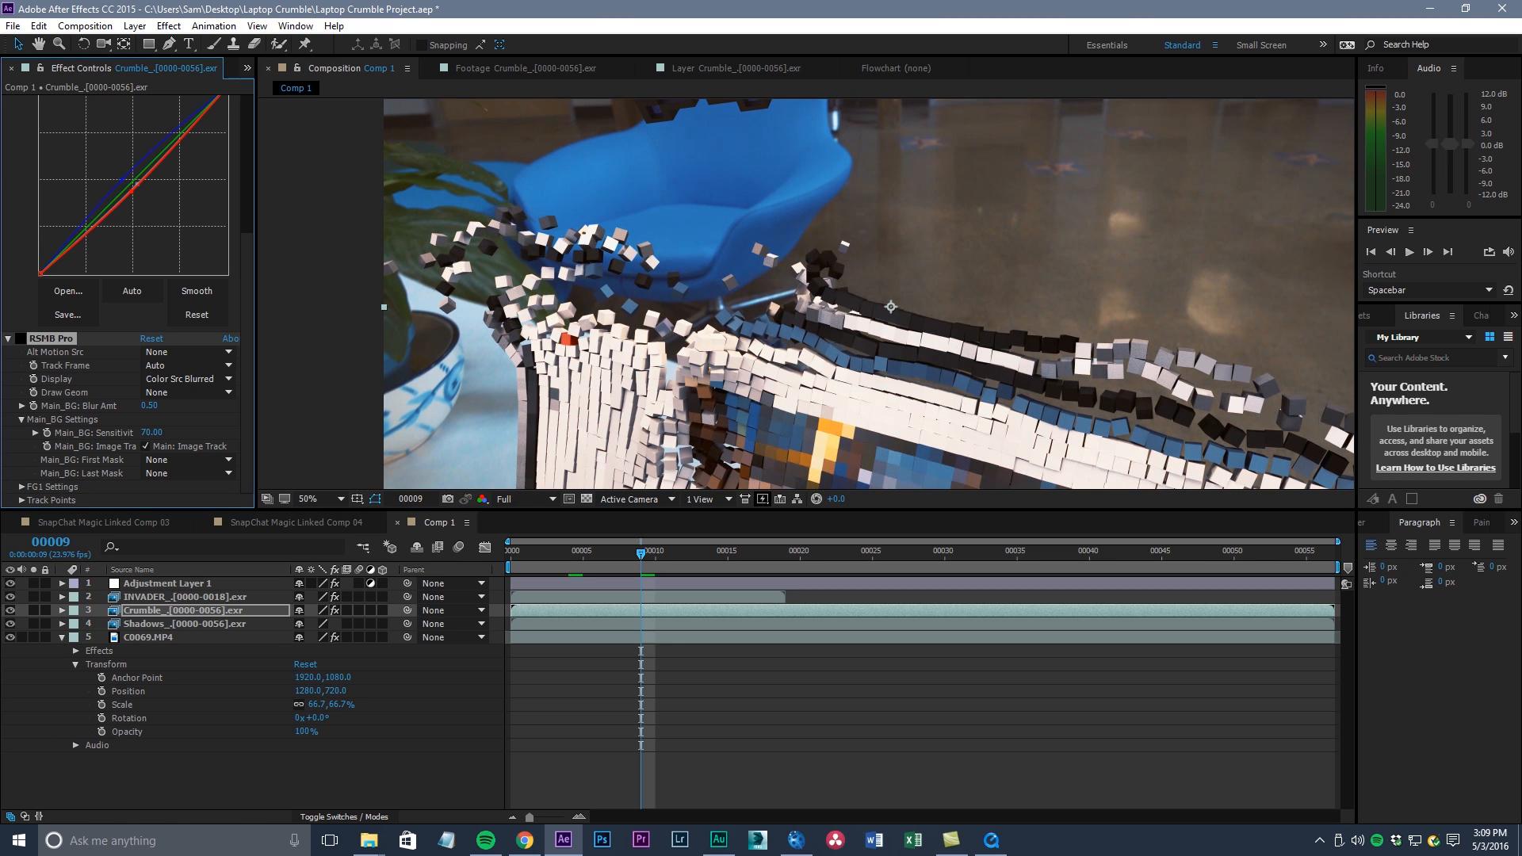
pyautogui.click(20, 338)
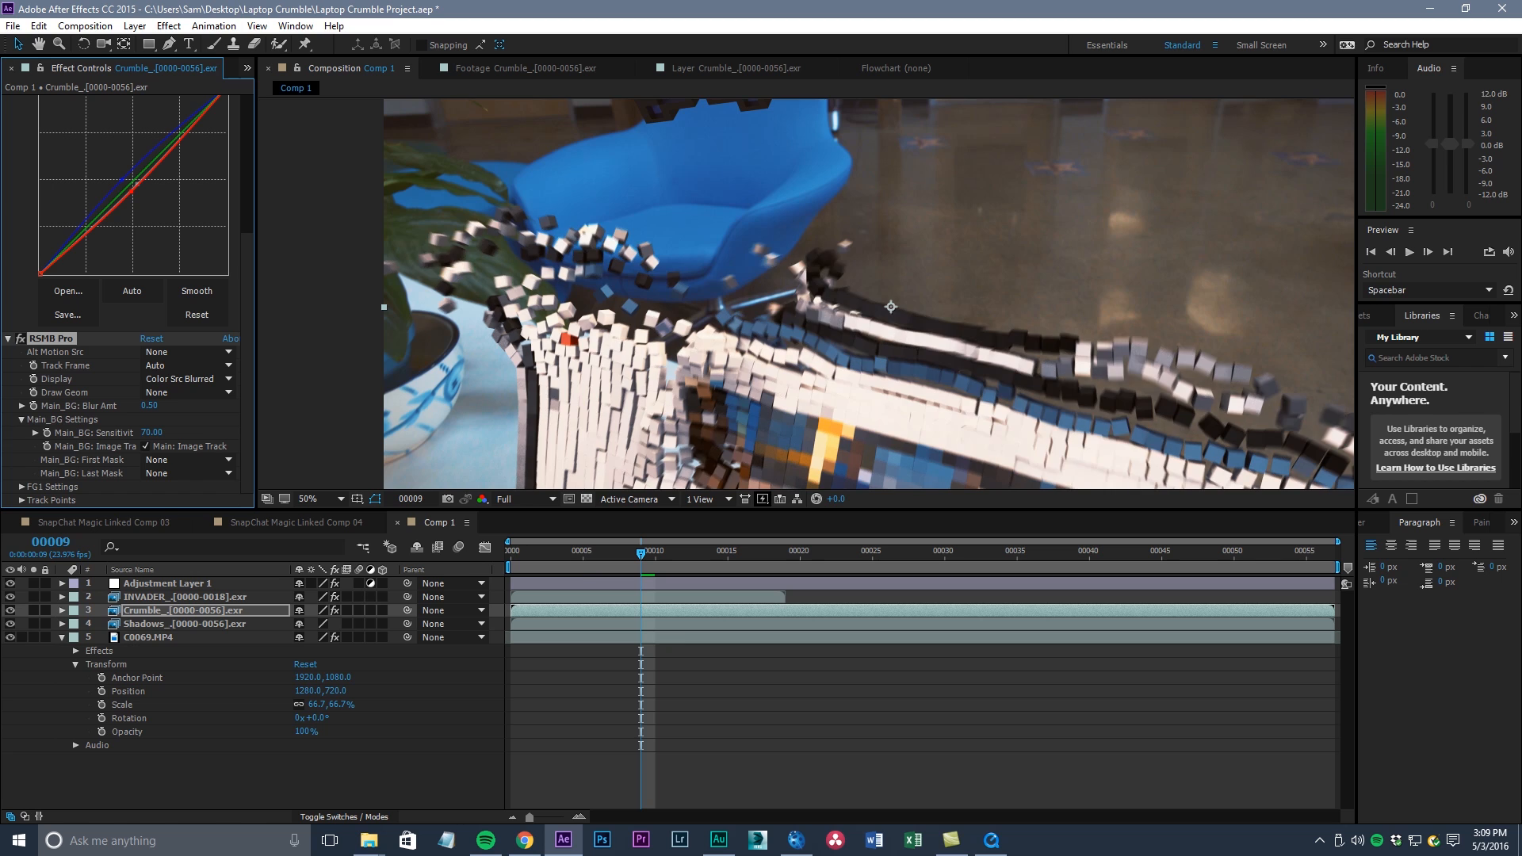
# Lower the Shadows layer's opacity to 69% while viewing the fallen cubes at frame 50
pyautogui.press(',')
pyautogui.click(317, 499)
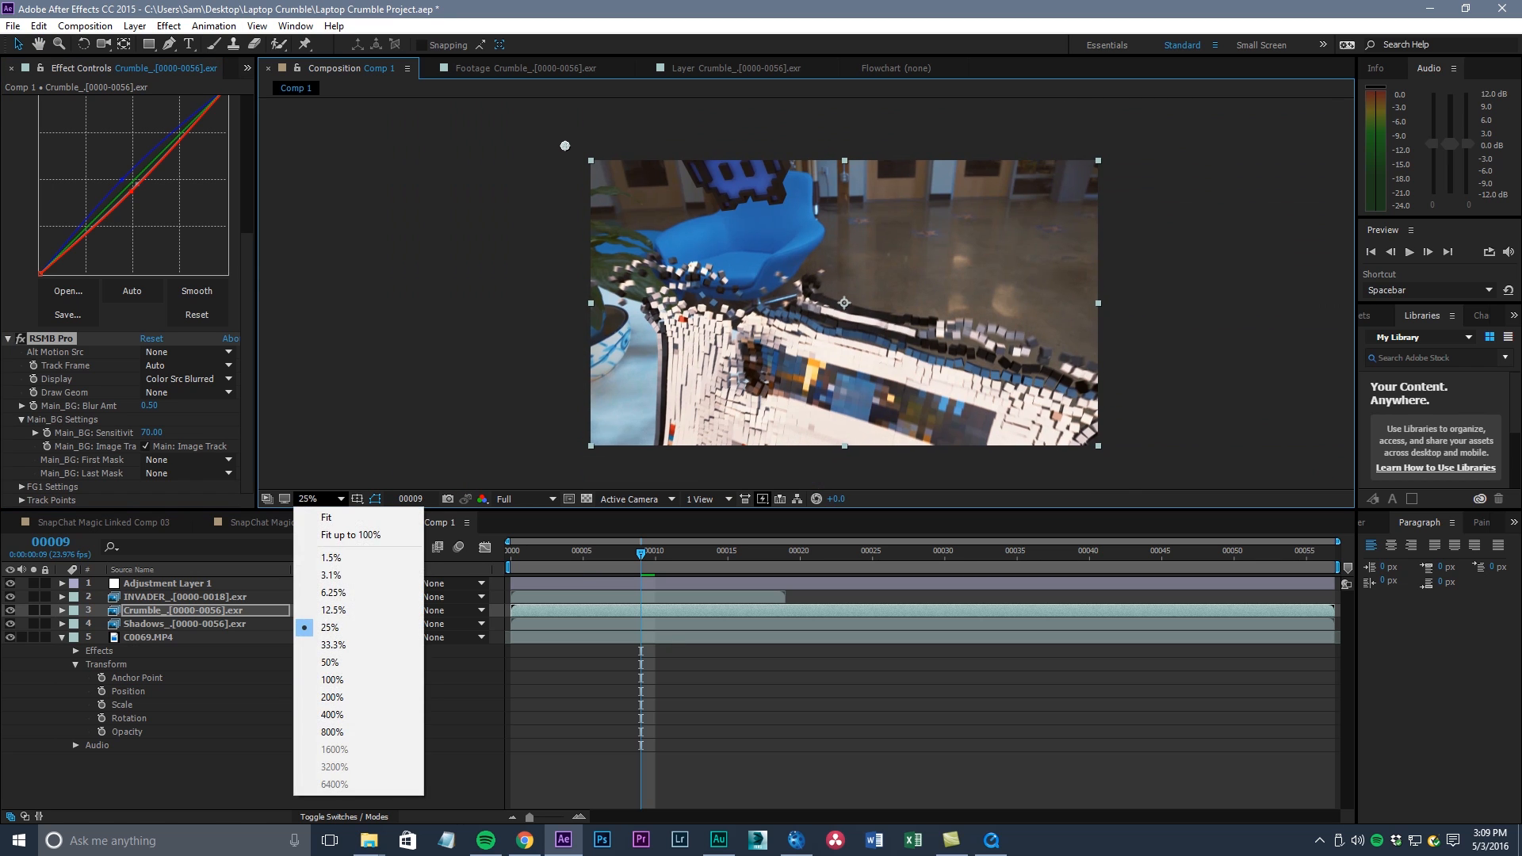
pyautogui.click(333, 645)
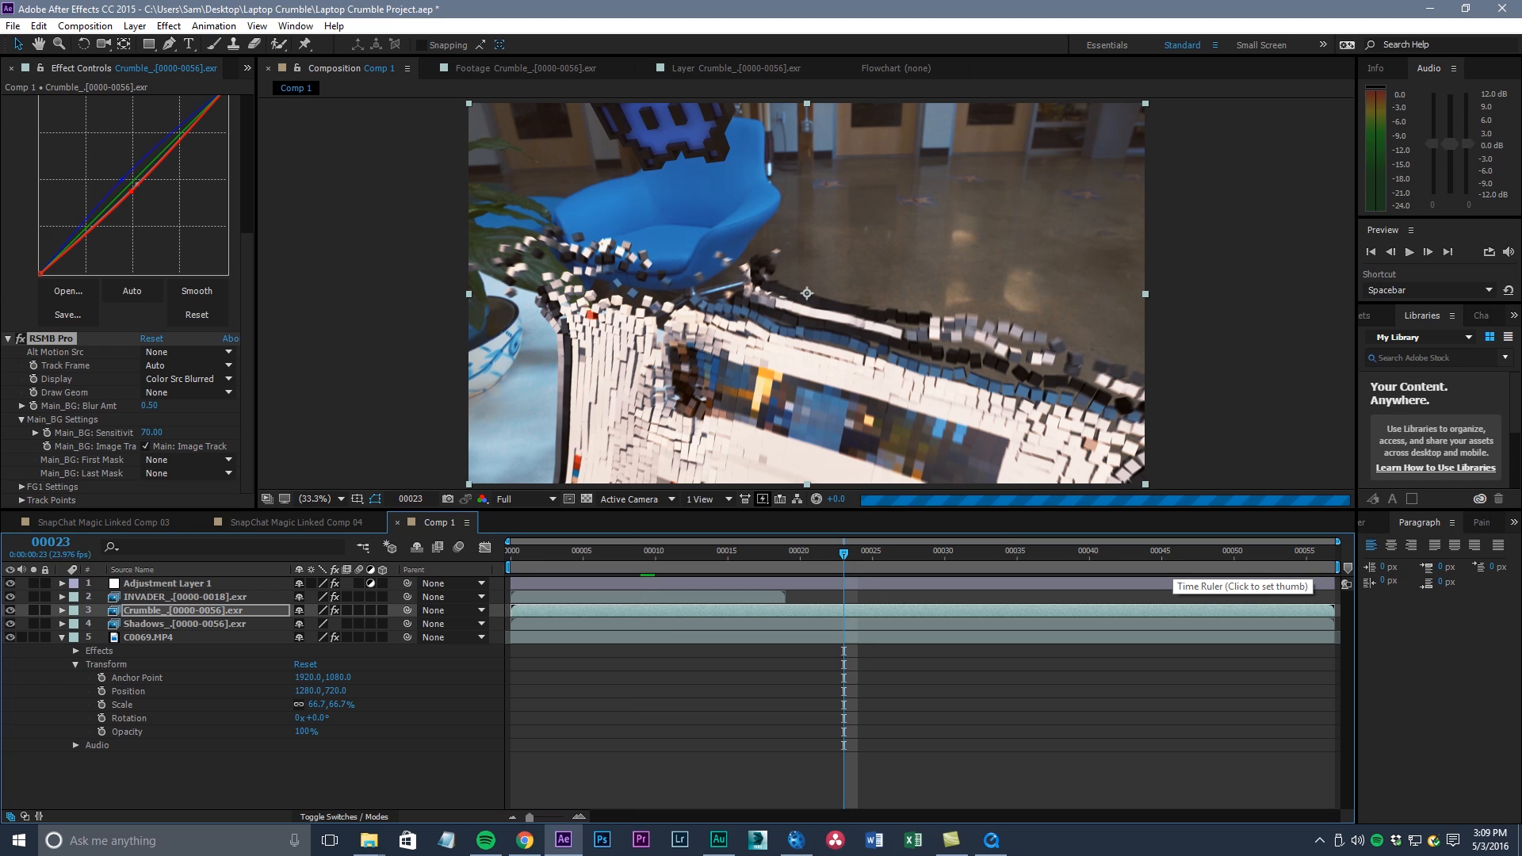
pyautogui.click(1233, 553)
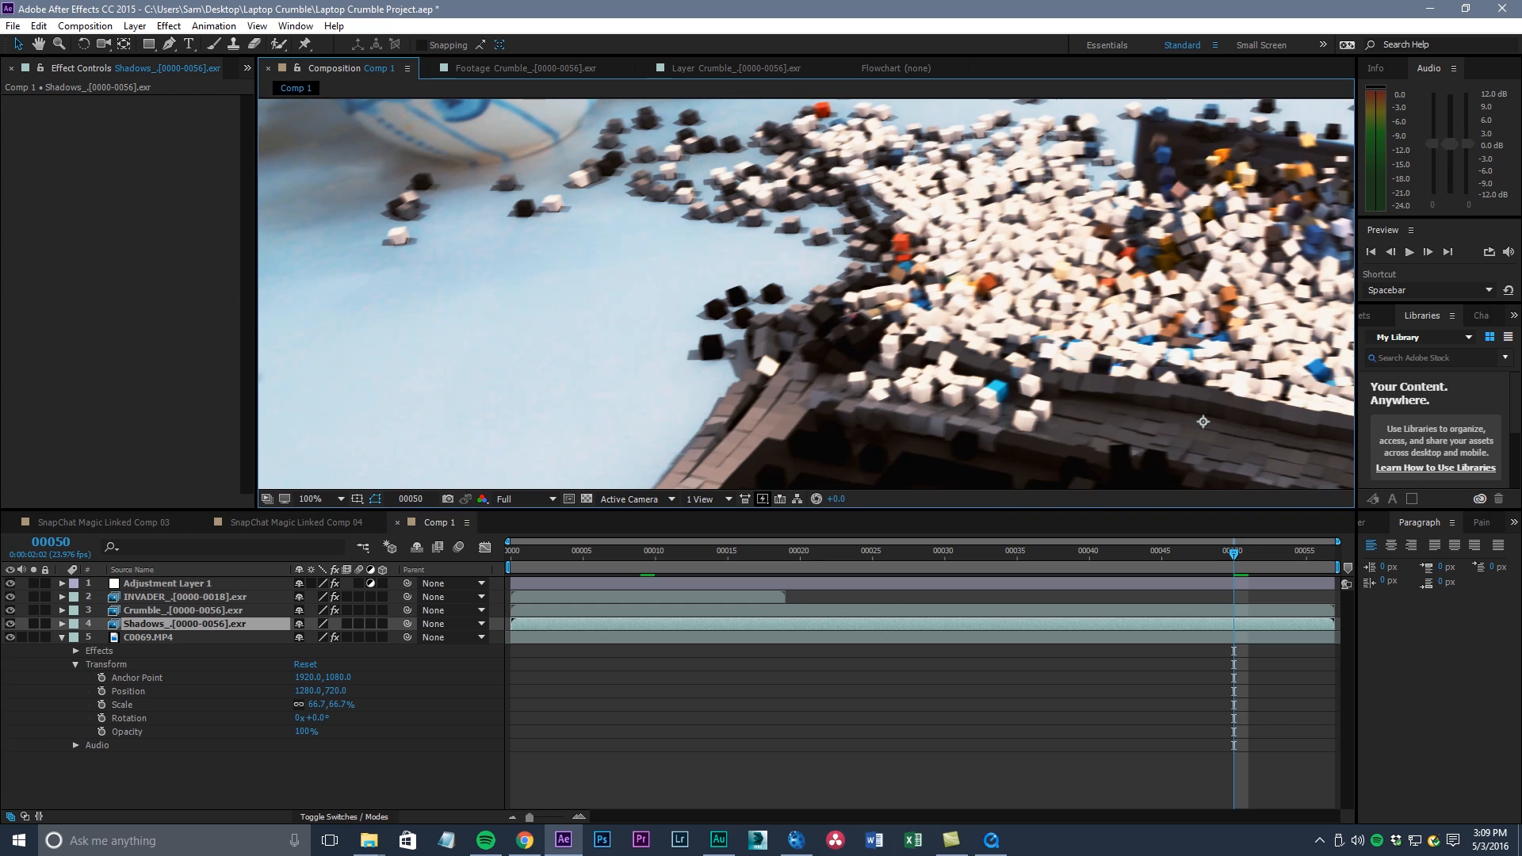
pyautogui.moveTo(761, 270); pyautogui.dragTo(948, 315, button='middle')
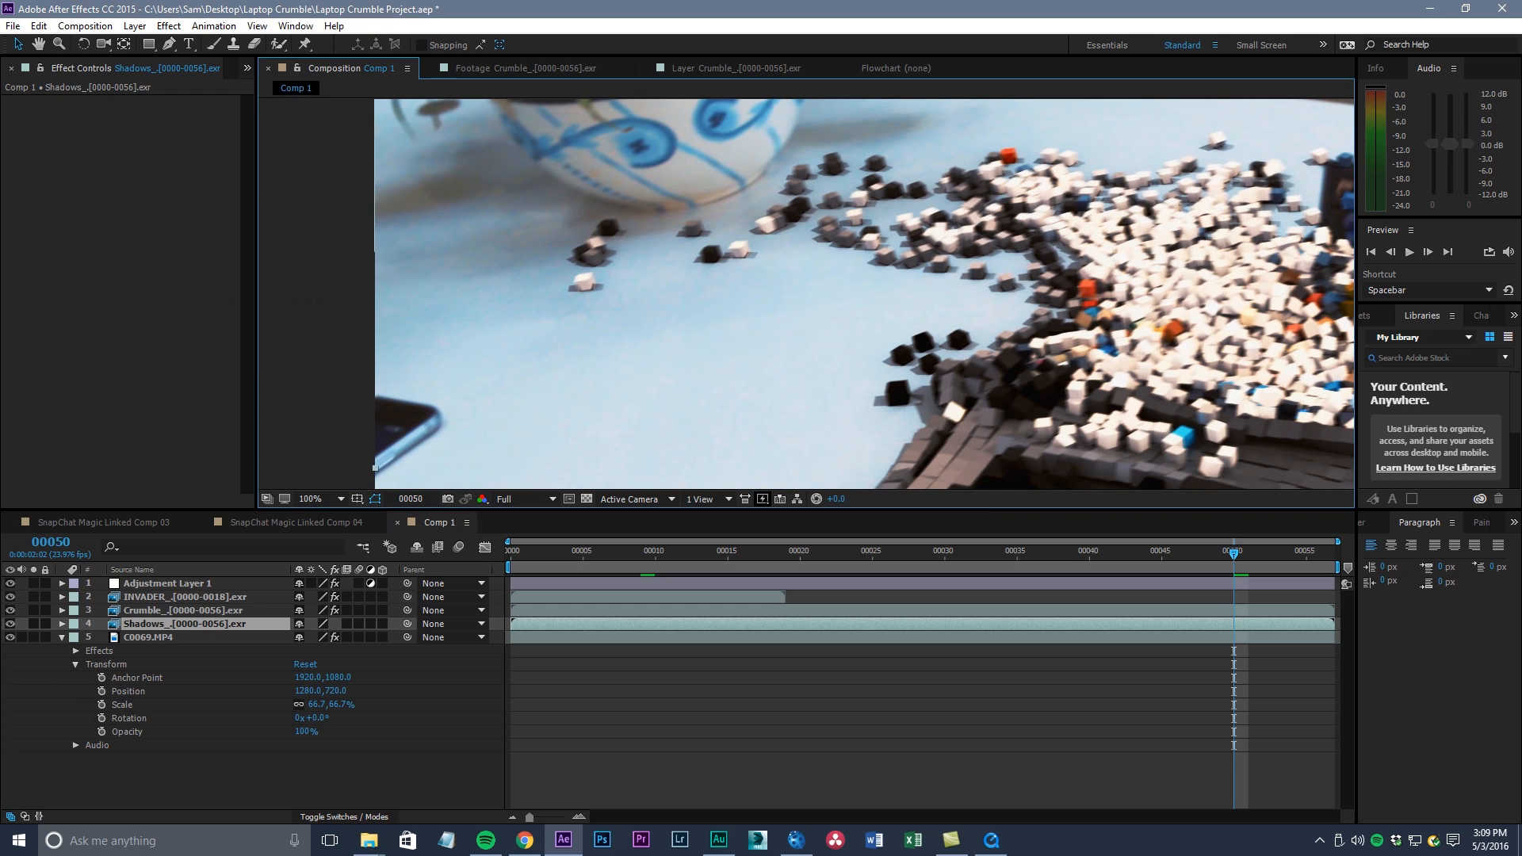
pyautogui.press('t')
pyautogui.moveTo(306, 637); pyautogui.dragTo(282, 637)
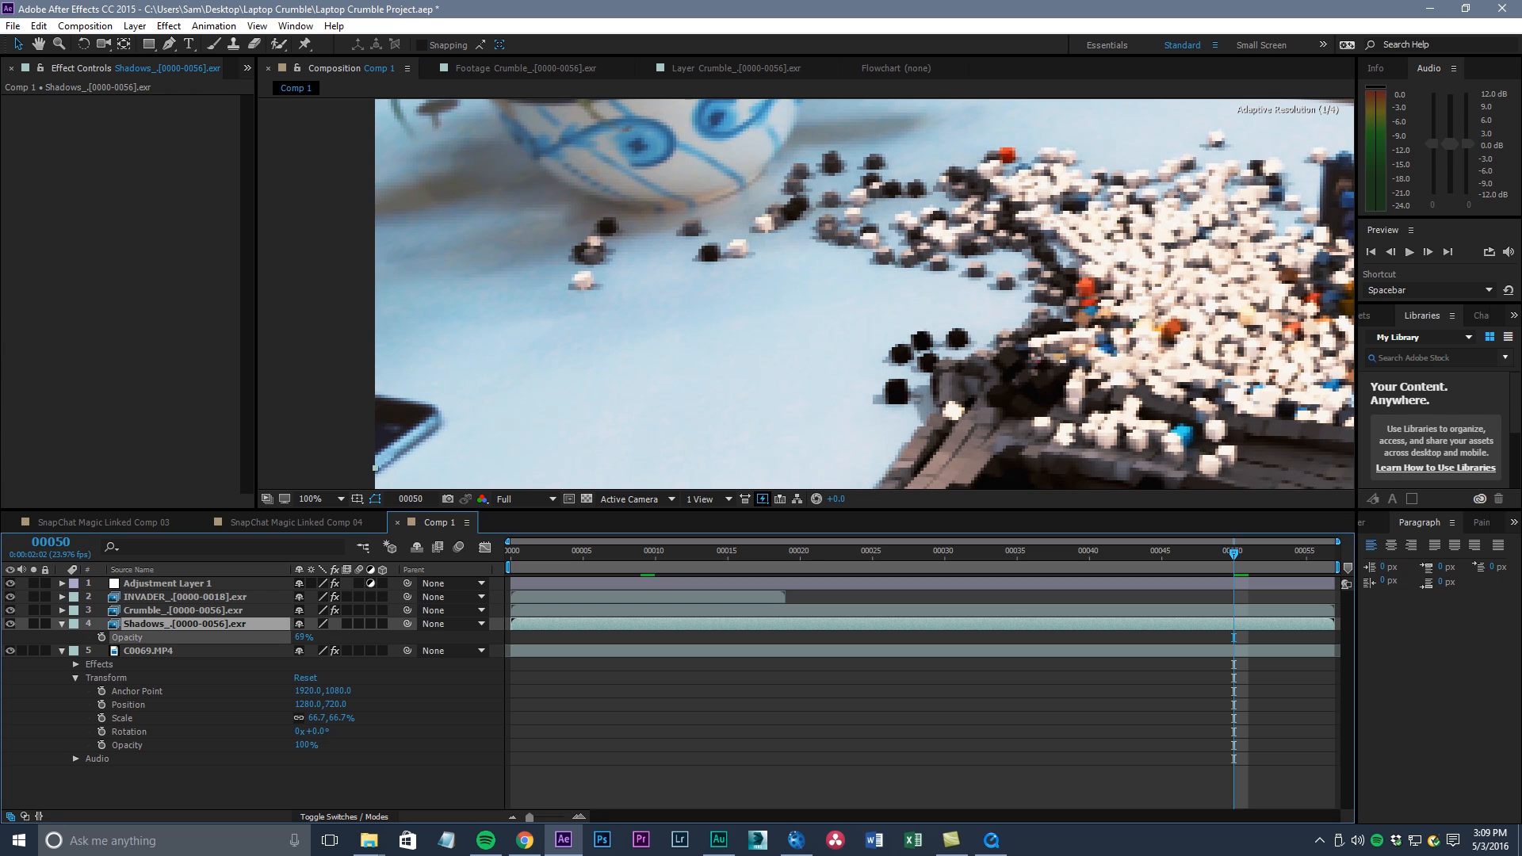
# Add a Fast Blur effect to the Shadows layer with Blurriness 5 and Repeat Edge Pixels enabled
pyautogui.click(168, 25)
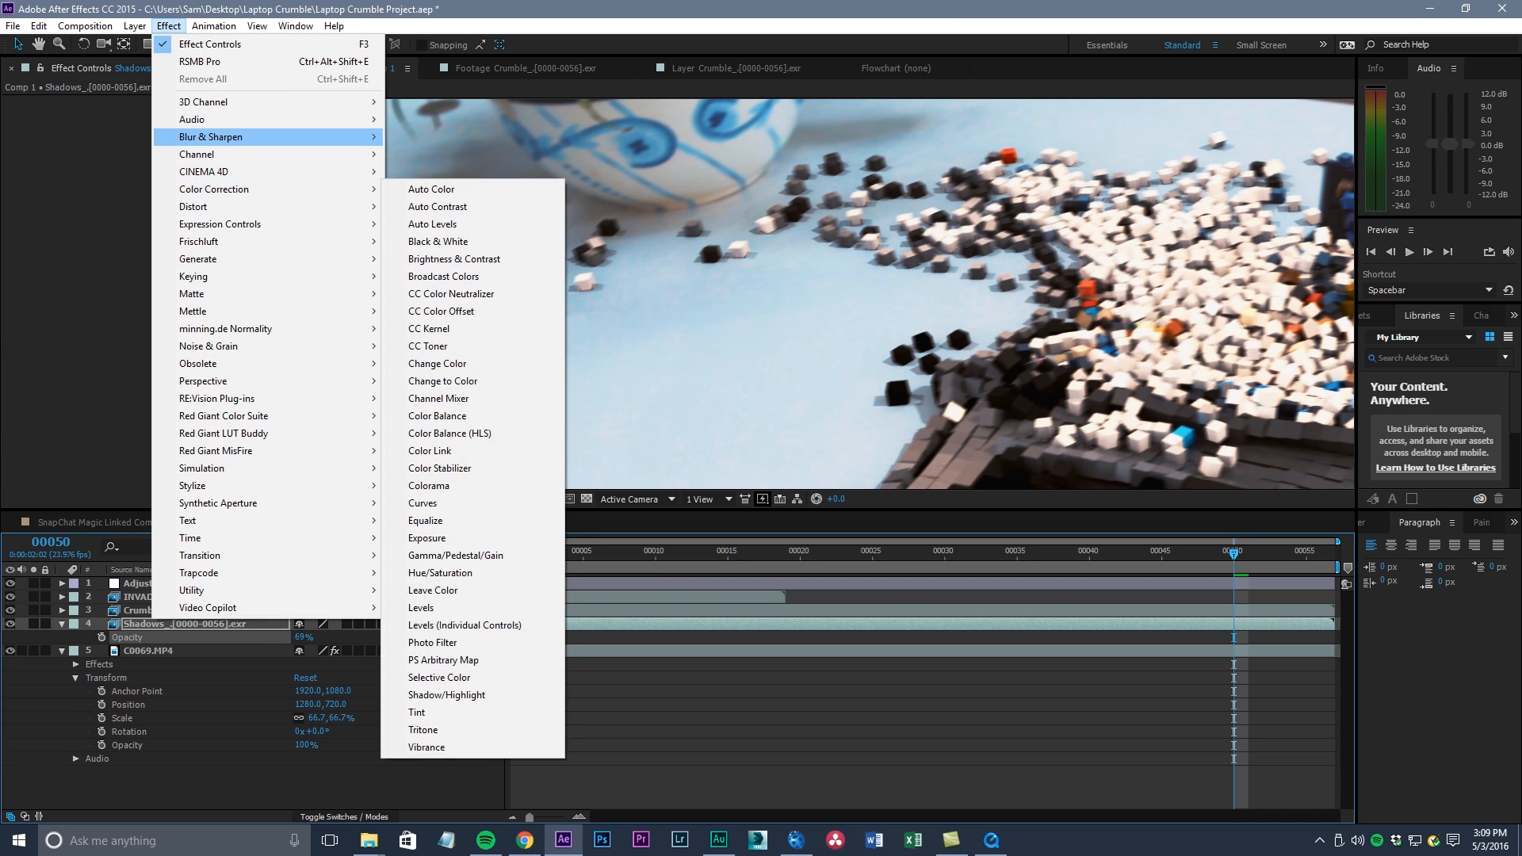
pyautogui.moveTo(238, 136)
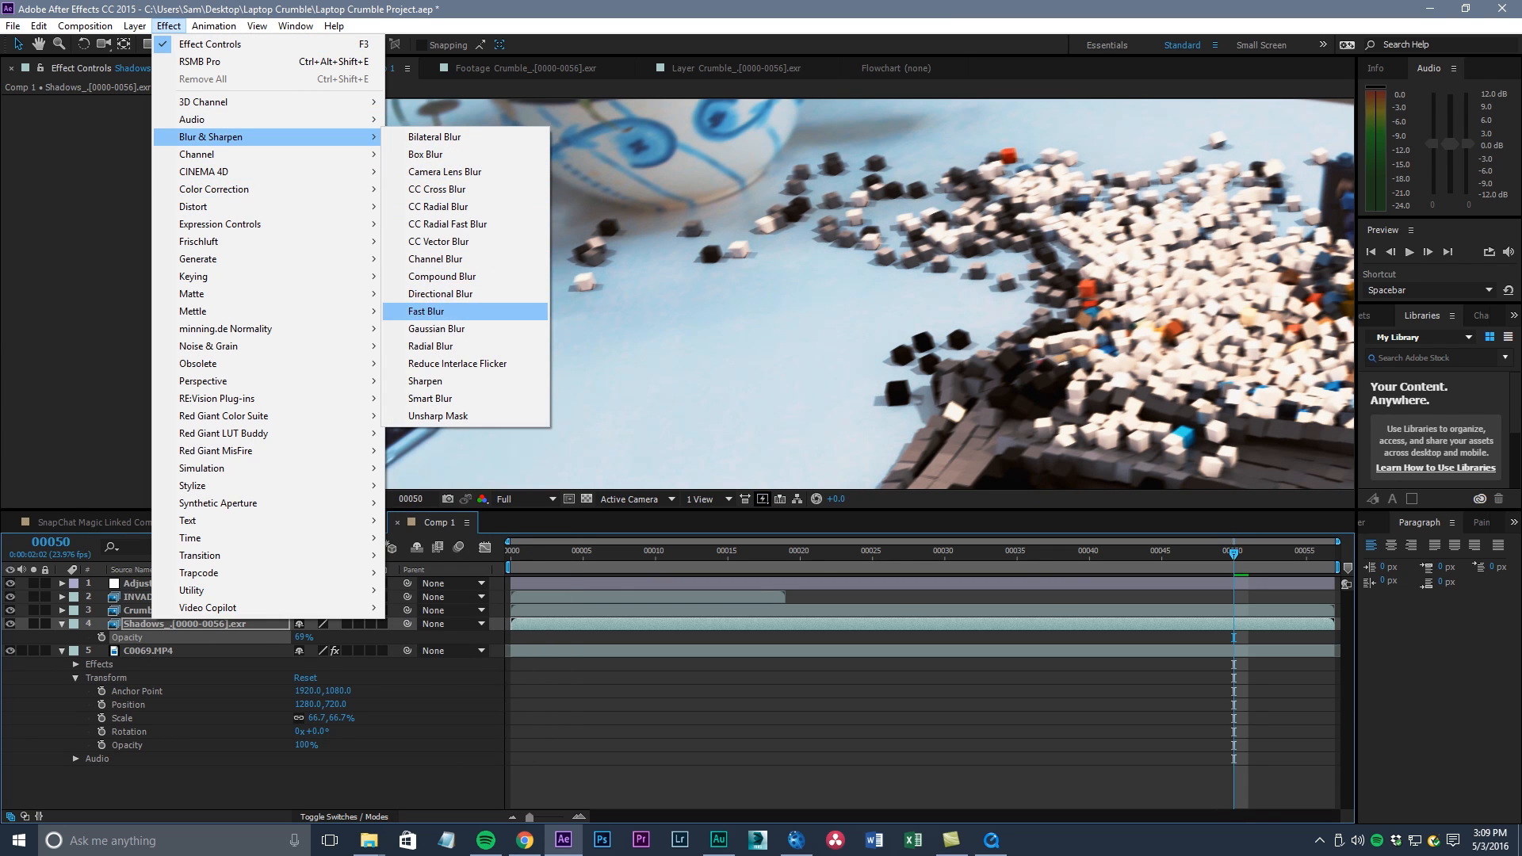
pyautogui.click(426, 311)
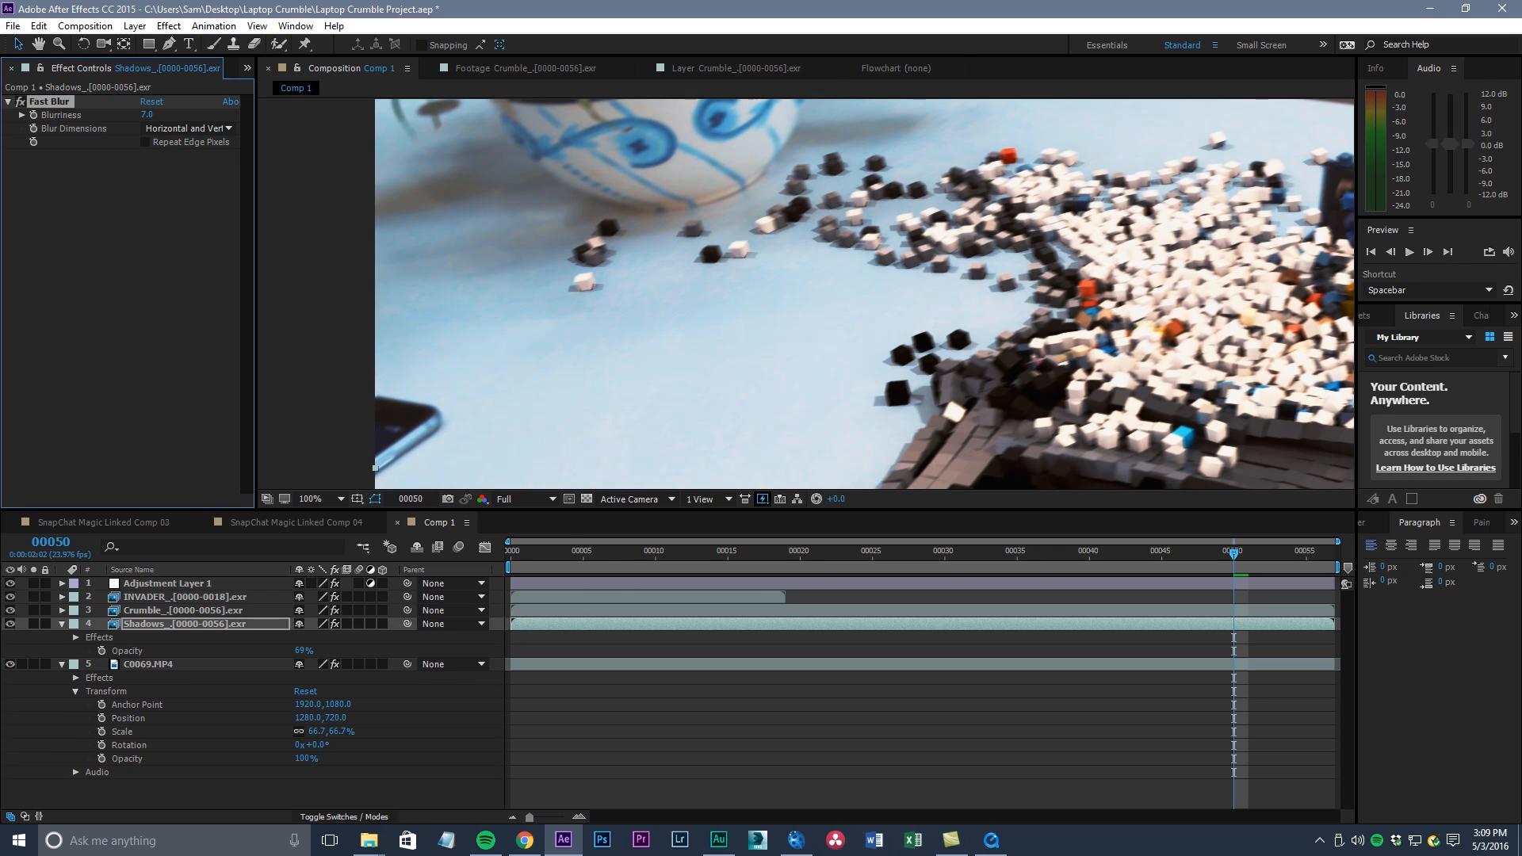
pyautogui.moveTo(152, 115); pyautogui.dragTo(152, 115)
pyautogui.click(146, 141)
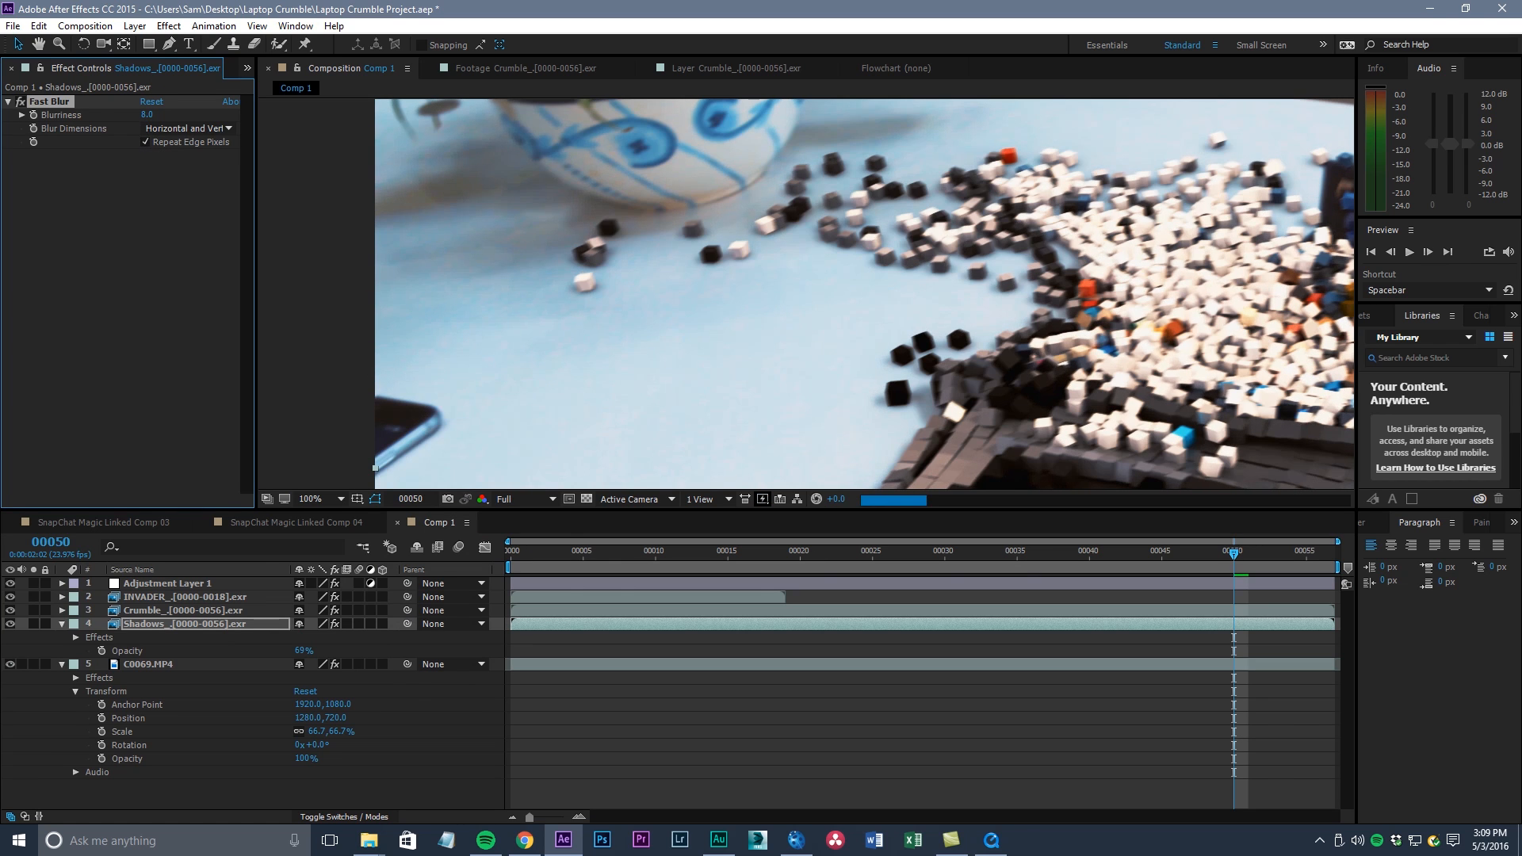
pyautogui.click(148, 115)
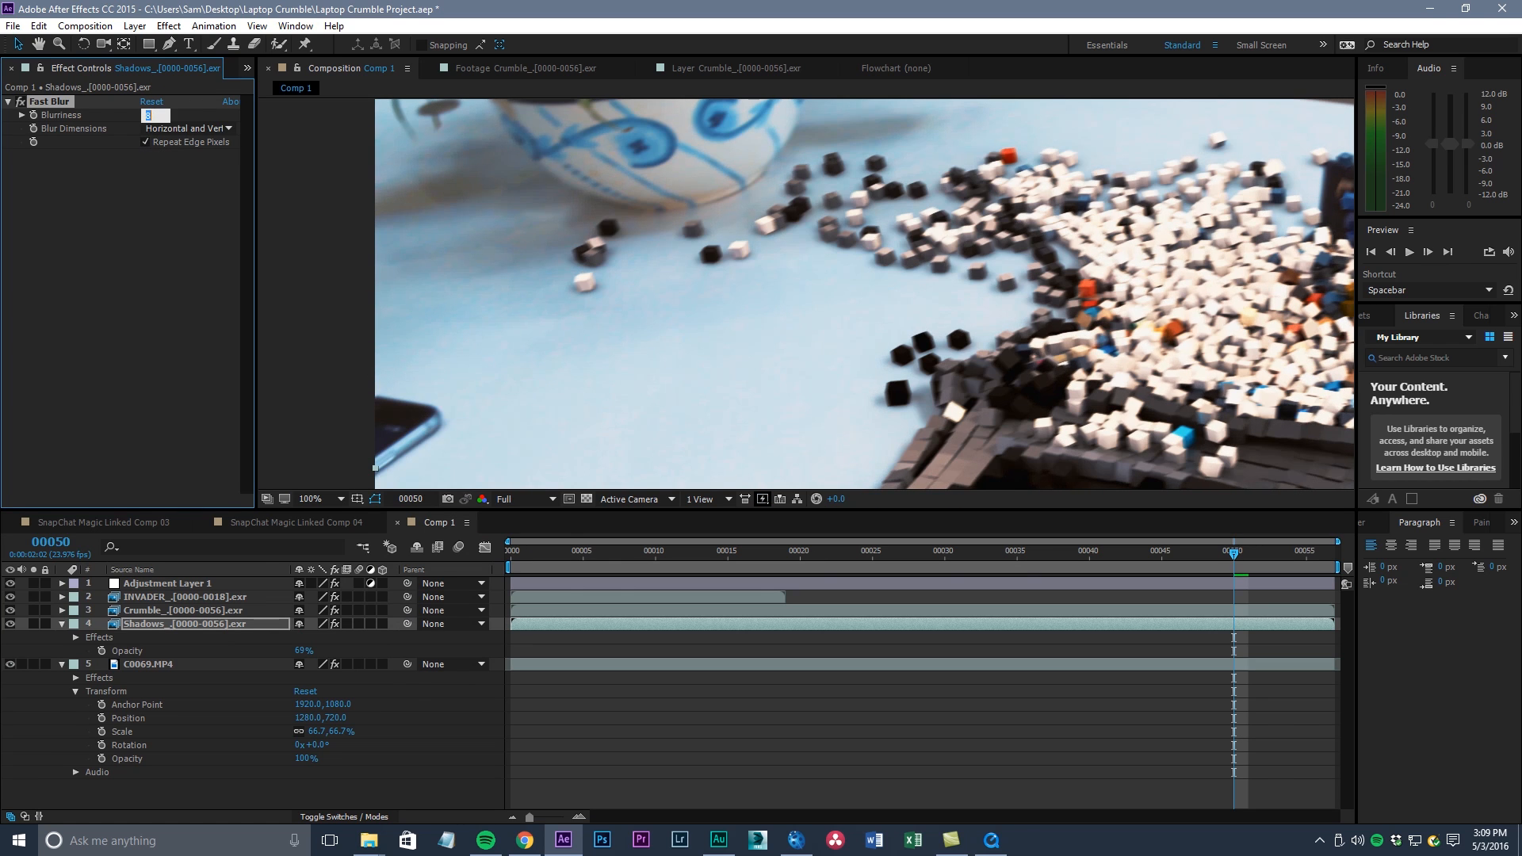
pyautogui.press('Return')
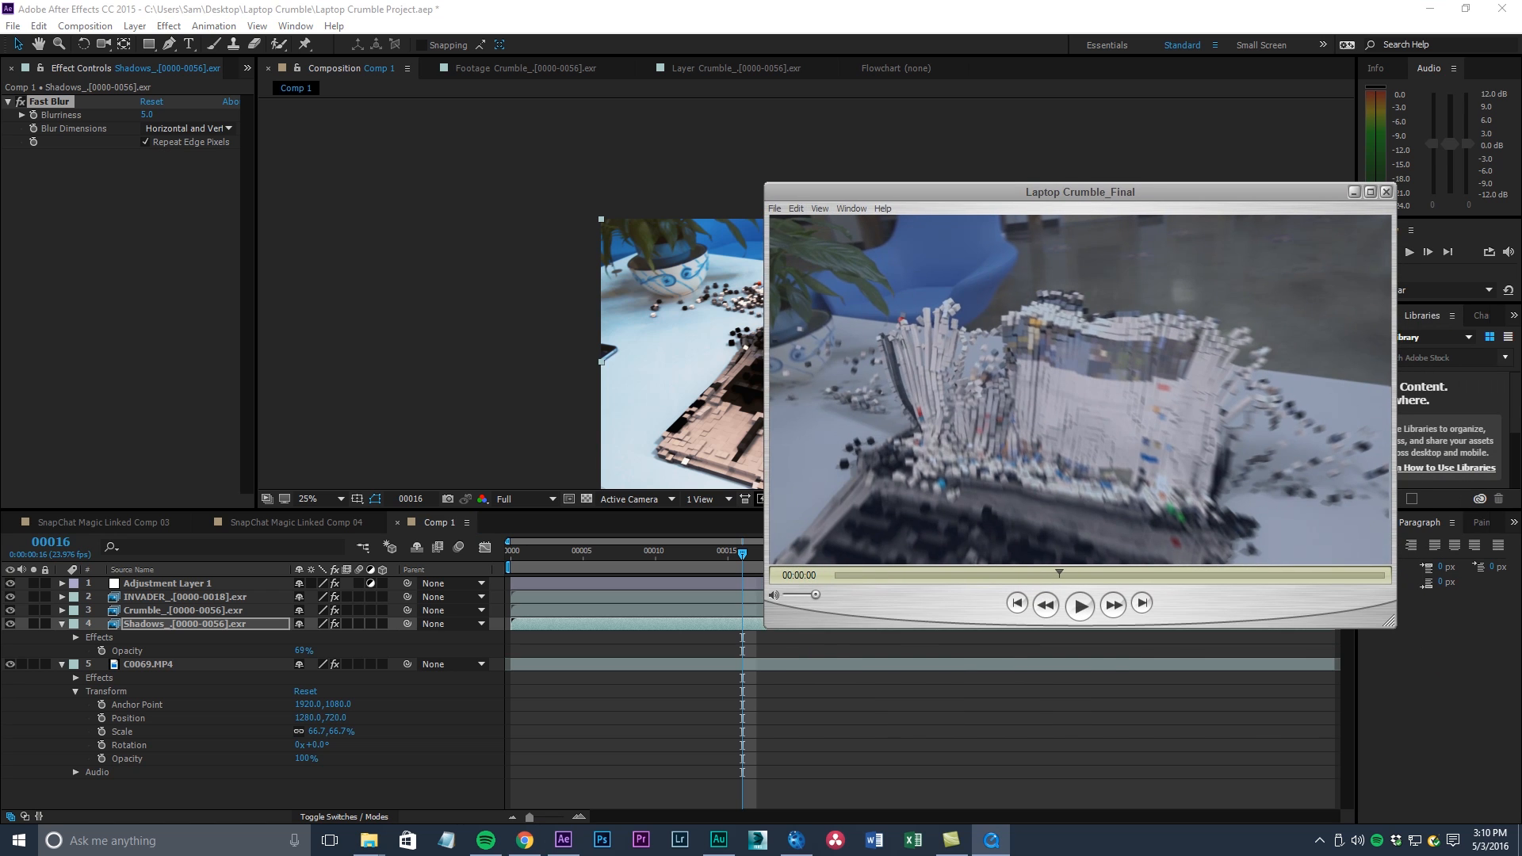